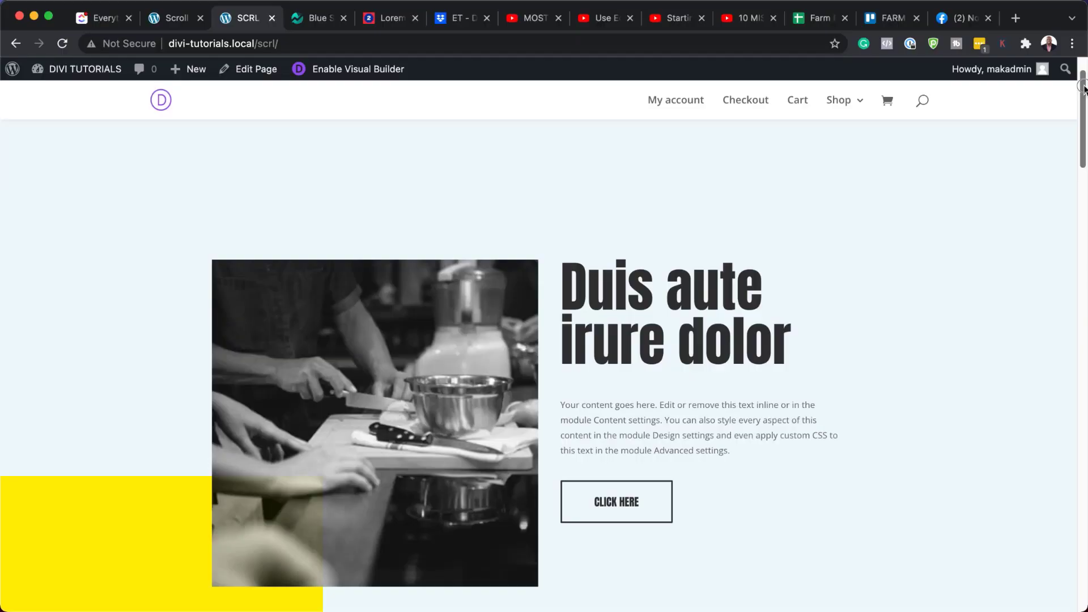
# - Scroll through the finished scroll-snapping example page, then go to the WordPress Dashboard
pyautogui.scroll(-5, 1080, 179)
pyautogui.moveTo(1080, 178)
pyautogui.mouseDown()
pyautogui.moveTo(1044, 364)
pyautogui.moveTo(1071, 277)
pyautogui.moveTo(1073, 113)
pyautogui.moveTo(1073, 170)
pyautogui.mouseUp()
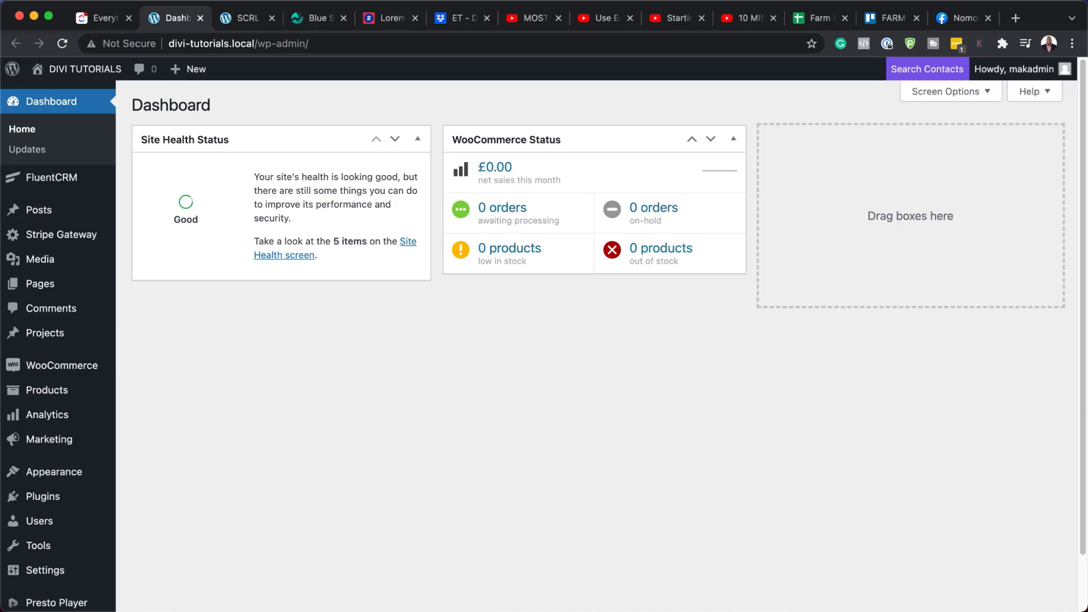
# - Add a new page titled 'Scroll', switch to Divi Builder, build from scratch and skip the row picker
pyautogui.moveTo(49, 291)
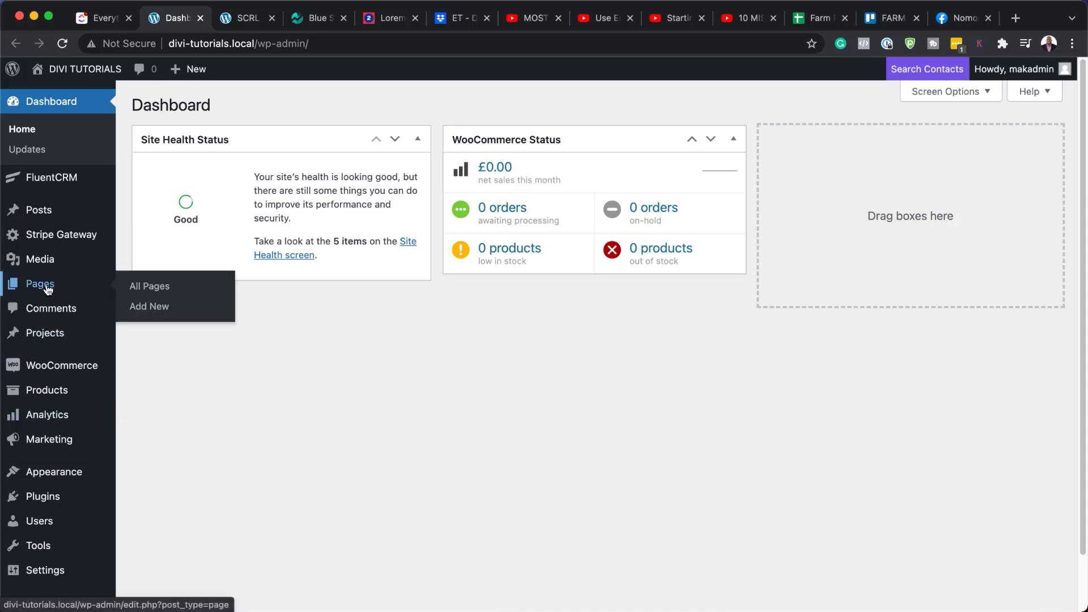
pyautogui.click(153, 312)
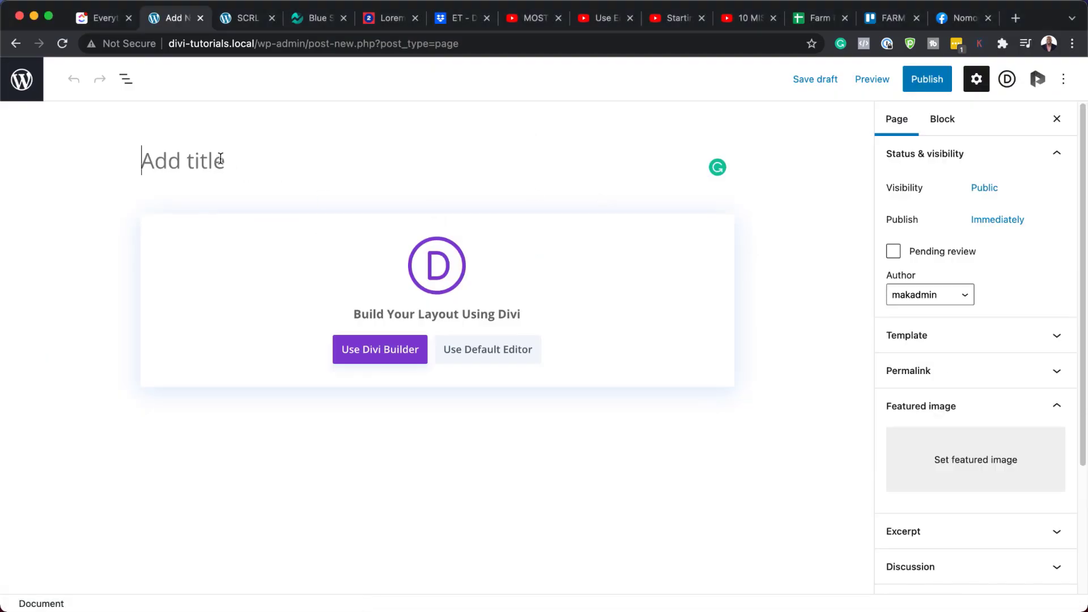
pyautogui.write('Scroll')
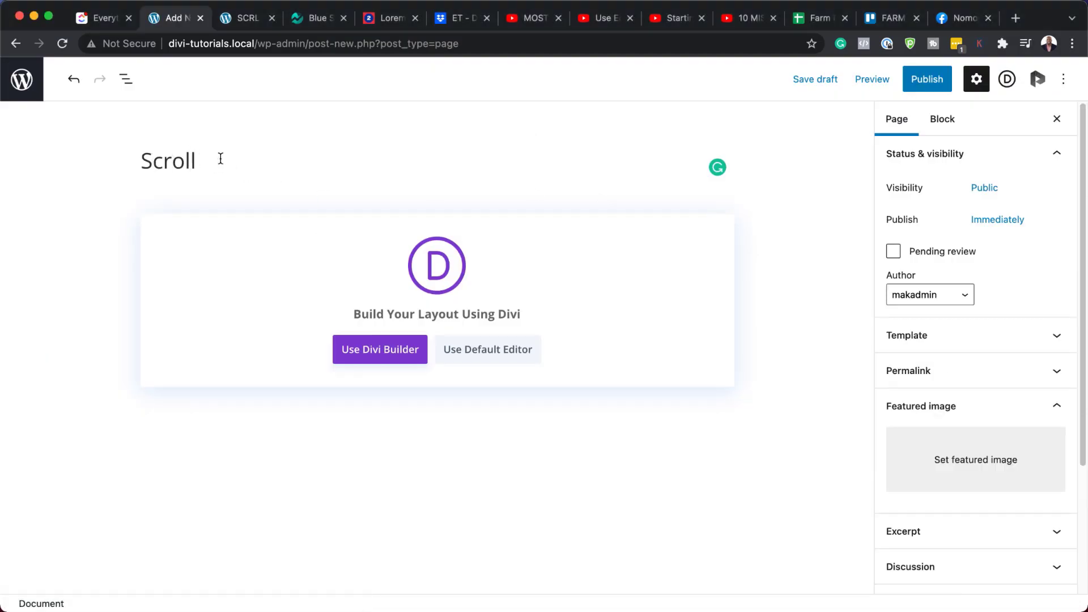
pyautogui.click(378, 352)
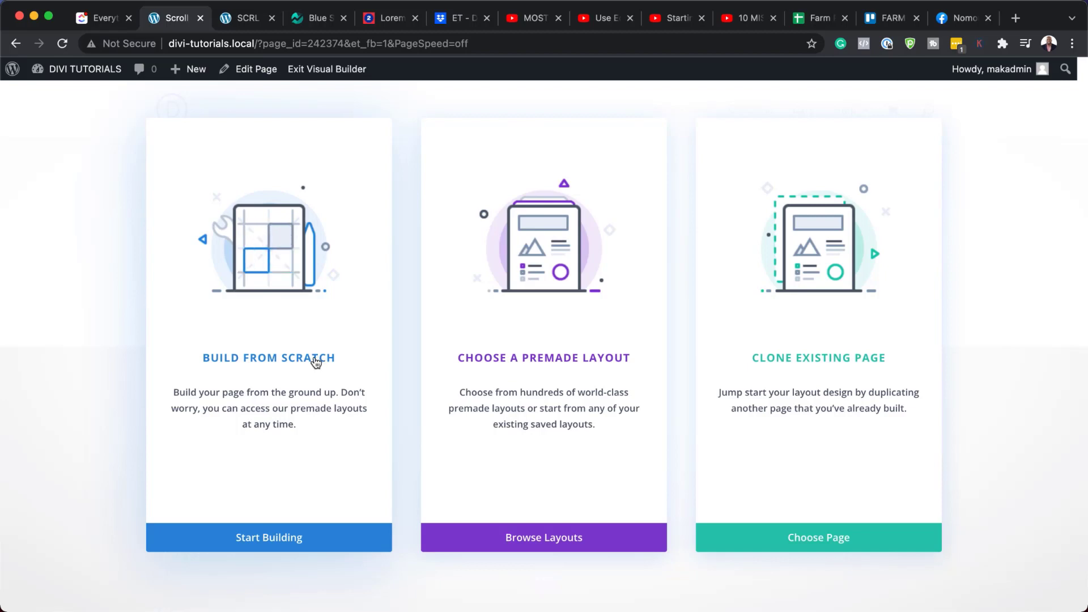
pyautogui.click(316, 361)
pyautogui.click(658, 274)
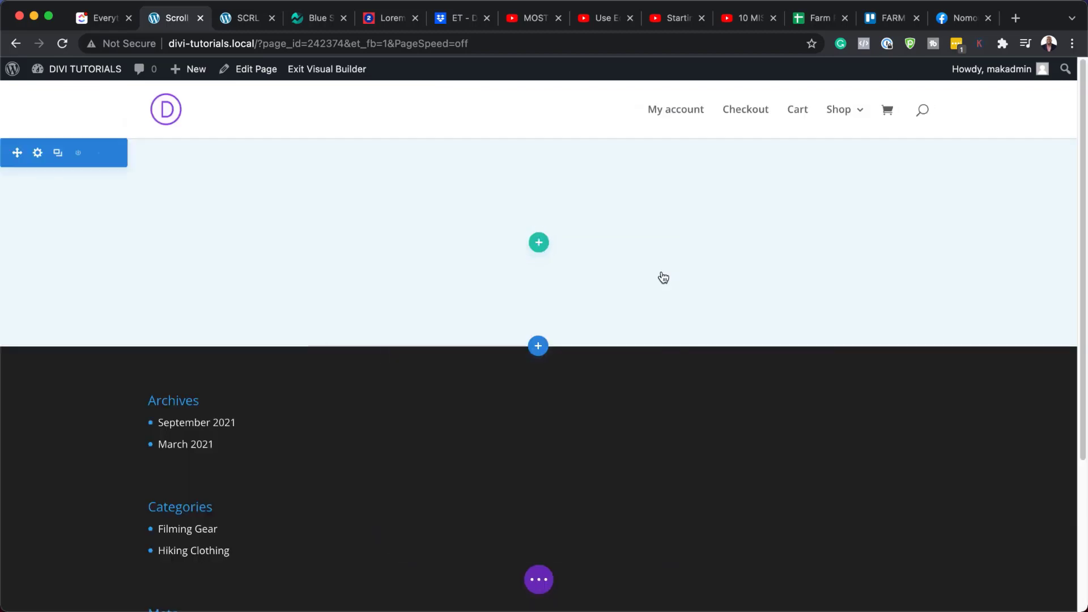
# - Set the empty section's Min Height to 100vh in its Design sizing options
pyautogui.click(38, 153)
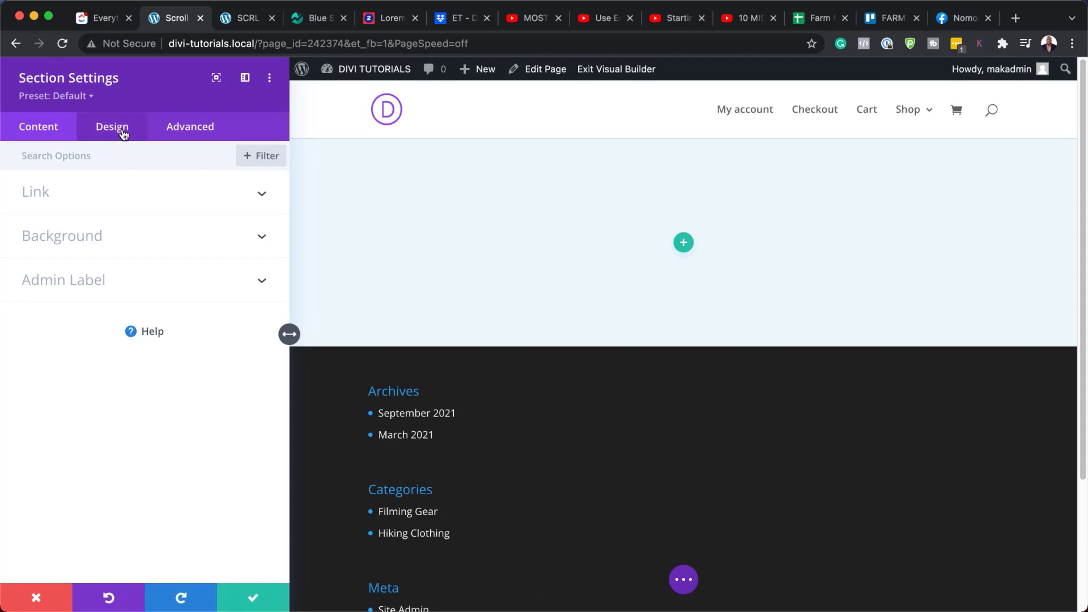
pyautogui.click(122, 132)
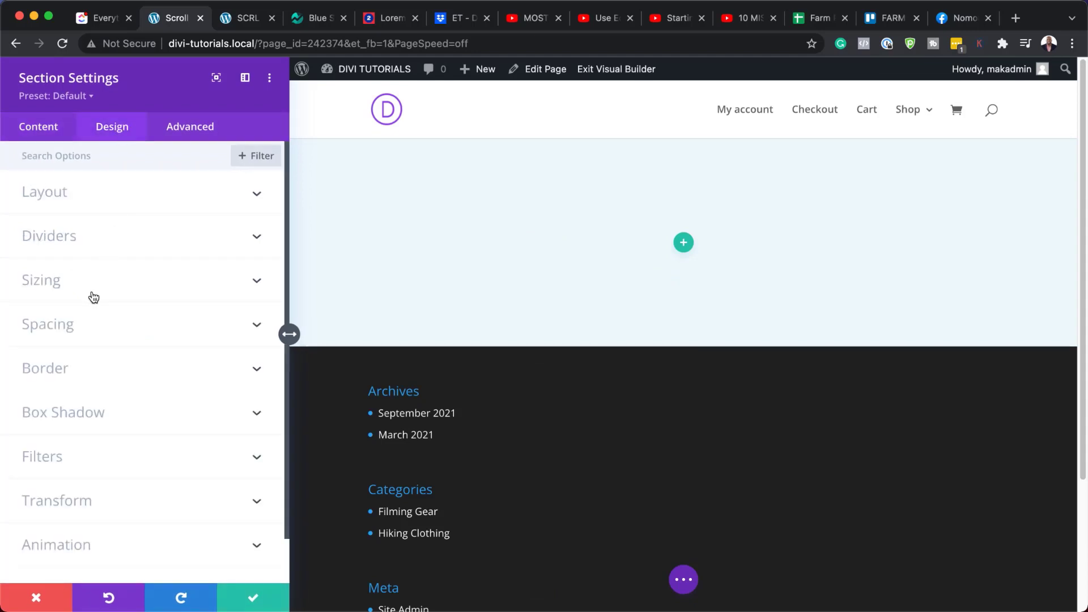
pyautogui.click(54, 279)
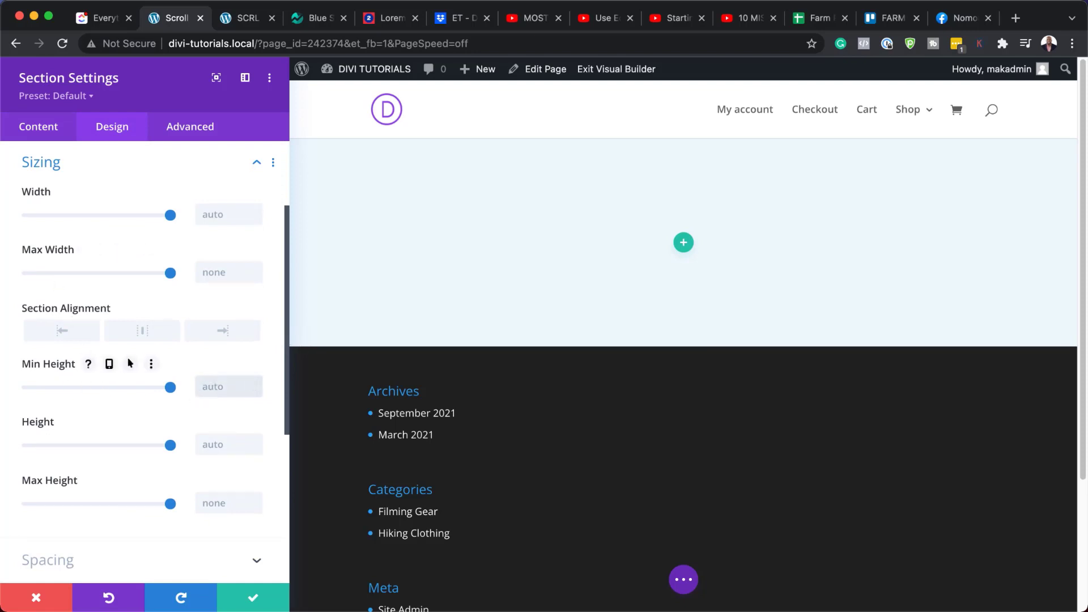
pyautogui.write('100vh')
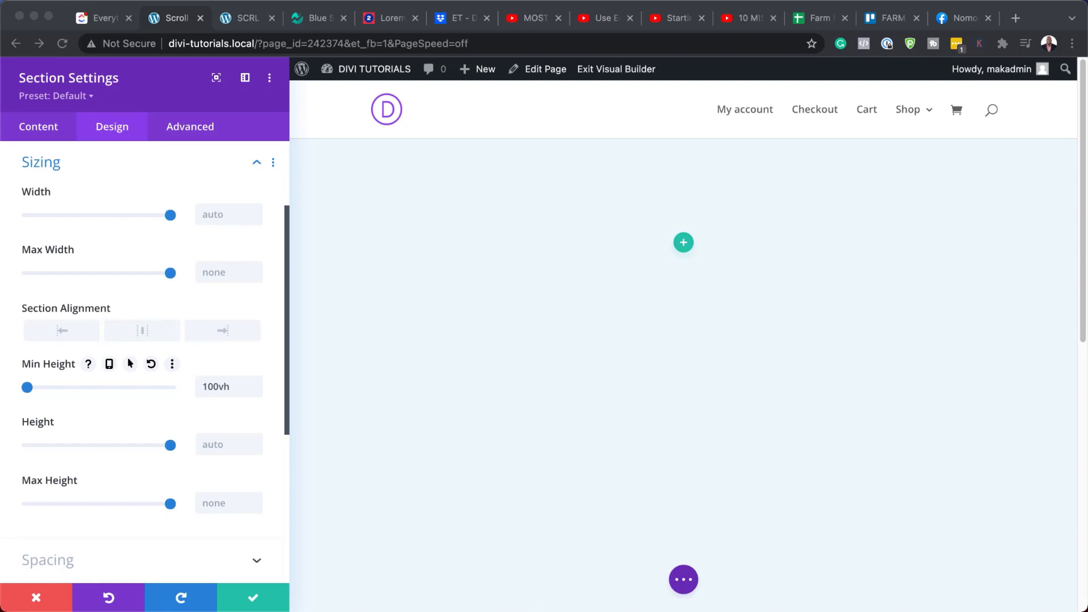
# - Paste the scroll-snap CSS rules into the section's Main Element custom CSS
pyautogui.click(205, 128)
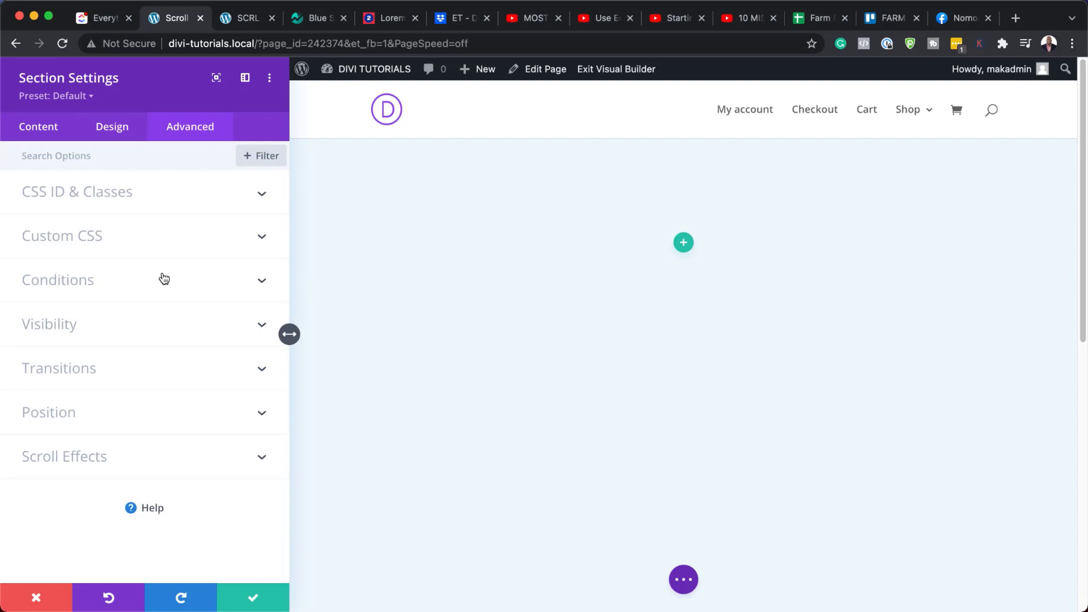
pyautogui.click(103, 235)
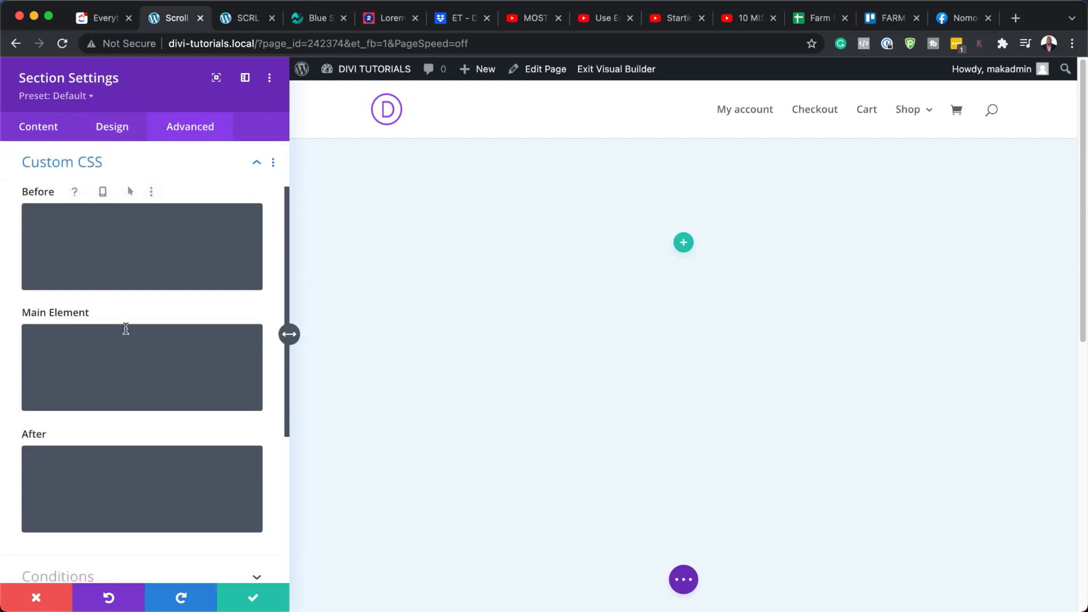
pyautogui.click(117, 335)
pyautogui.write('scroll-snap-align: start; scroll-snap-stop: normal;')
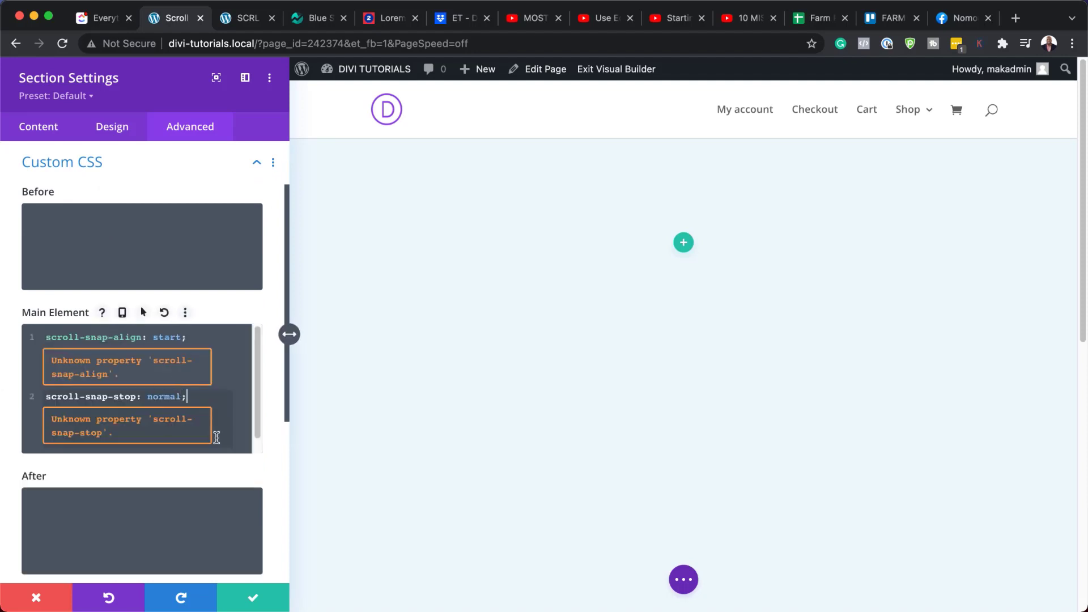
# - Set the section's horizontal and vertical overflow to Hidden
pyautogui.scroll(-1, 209, 445)
pyautogui.scroll(-5, 267, 470)
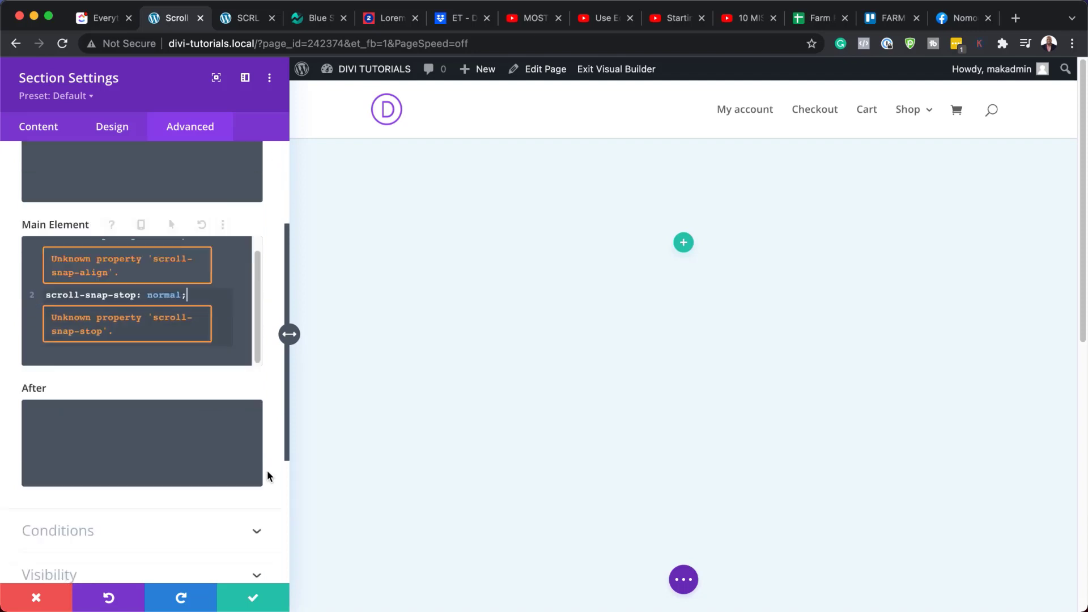
pyautogui.click(64, 367)
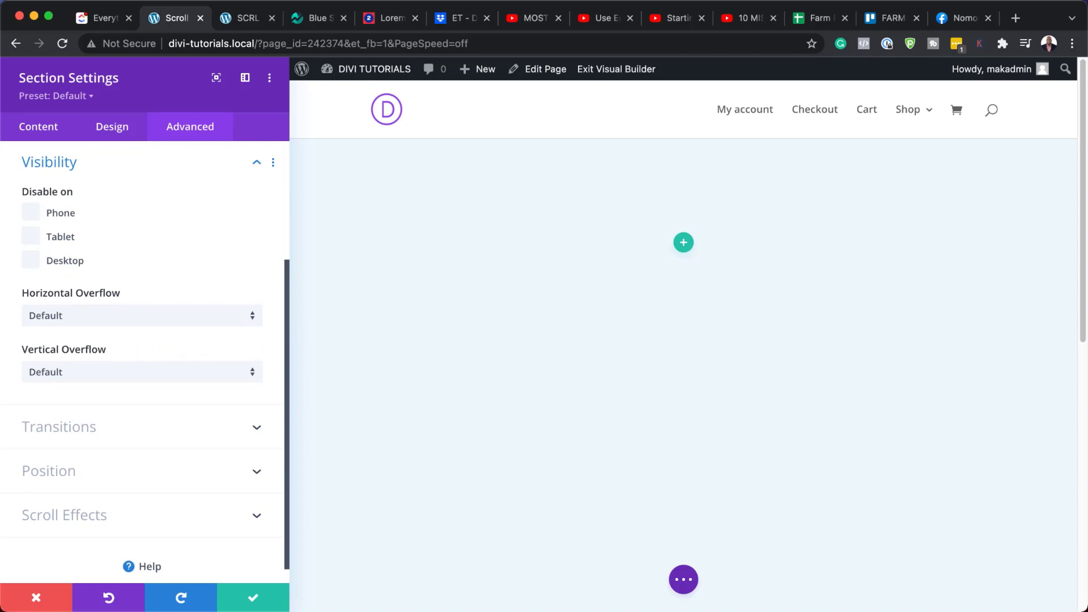
pyautogui.click(136, 319)
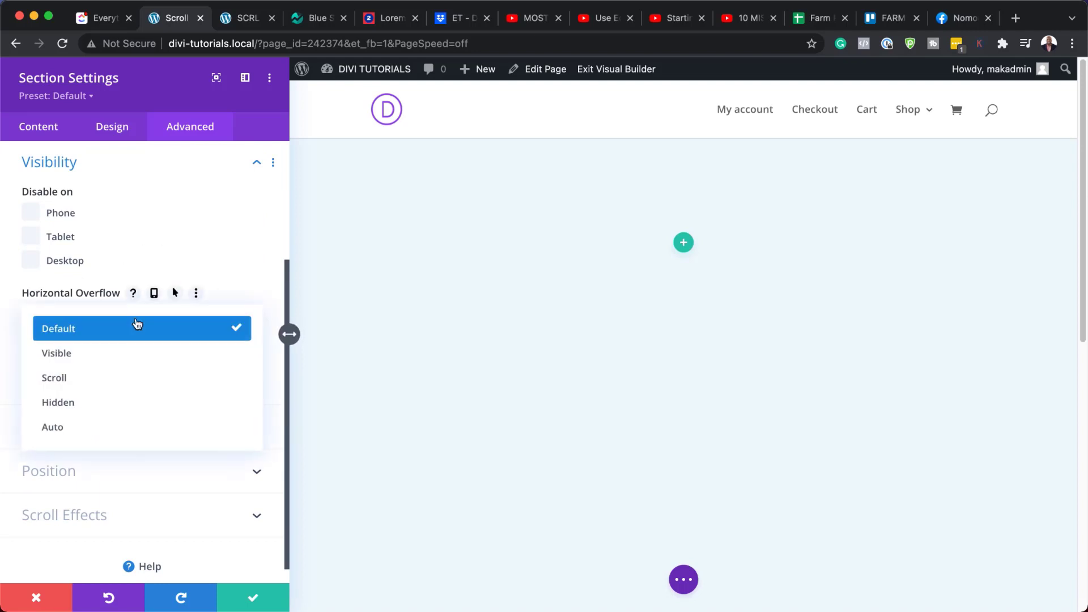
pyautogui.click(121, 411)
pyautogui.click(110, 373)
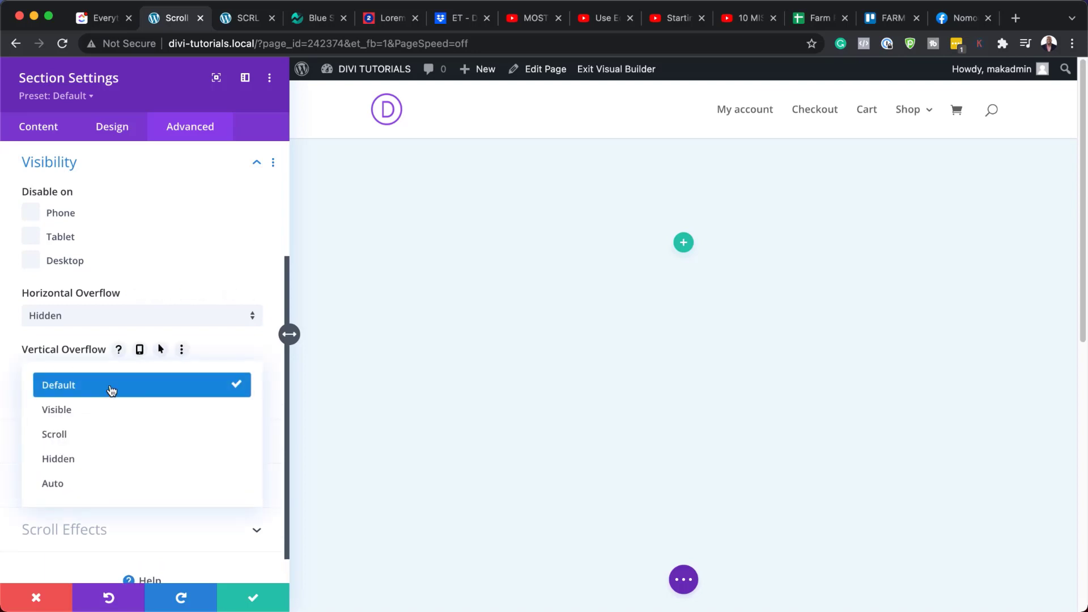
pyautogui.click(118, 460)
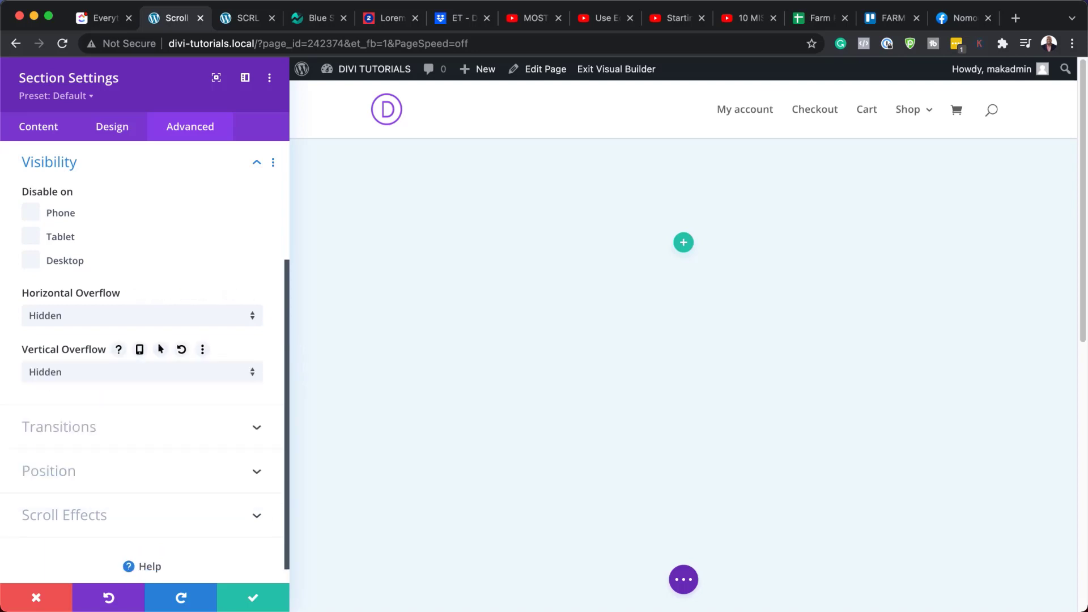
# - Make the section background transparent and save the section settings
pyautogui.click(40, 128)
pyautogui.click(61, 238)
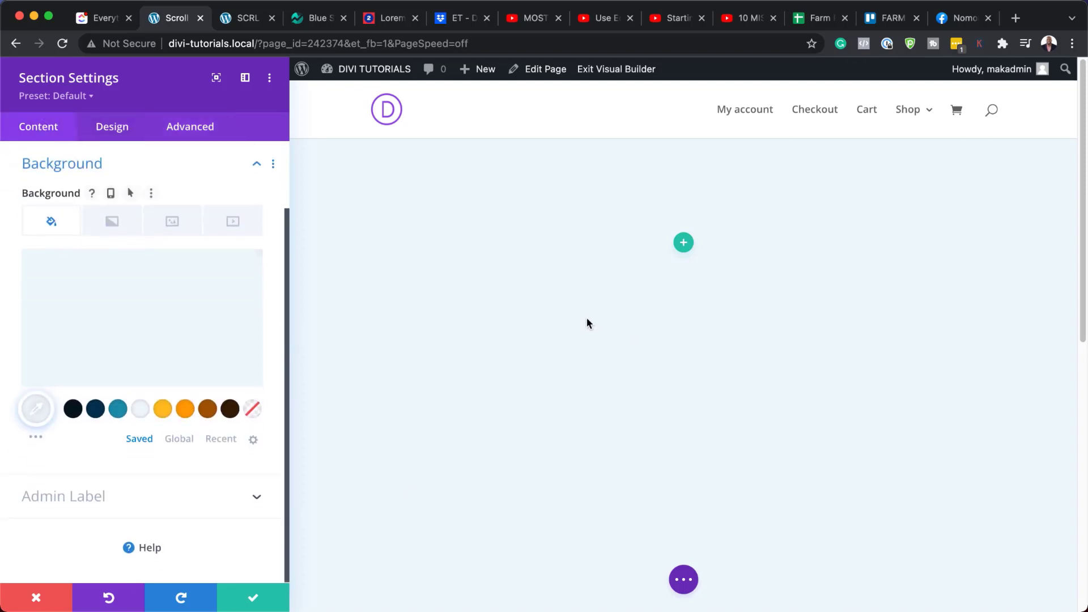
pyautogui.click(252, 409)
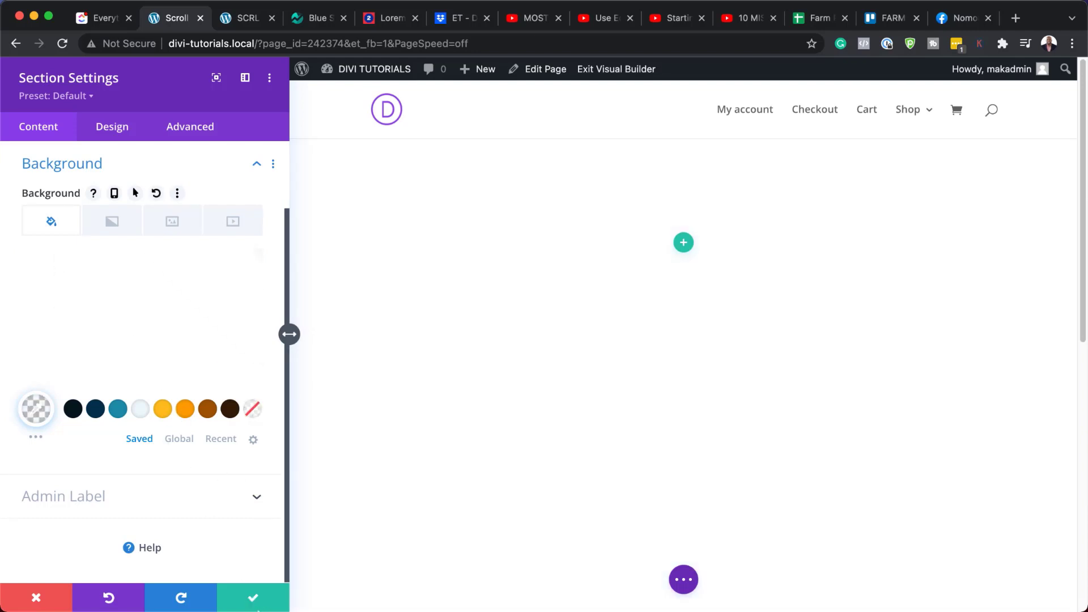
pyautogui.click(255, 600)
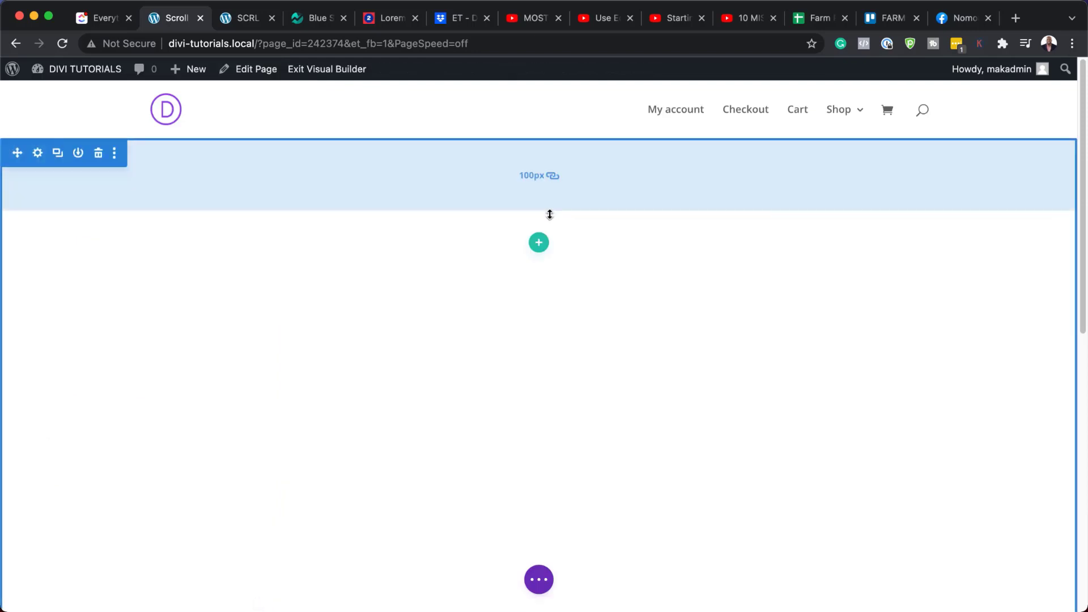
# - Add a single-column row to the section without adding a module
pyautogui.click(537, 249)
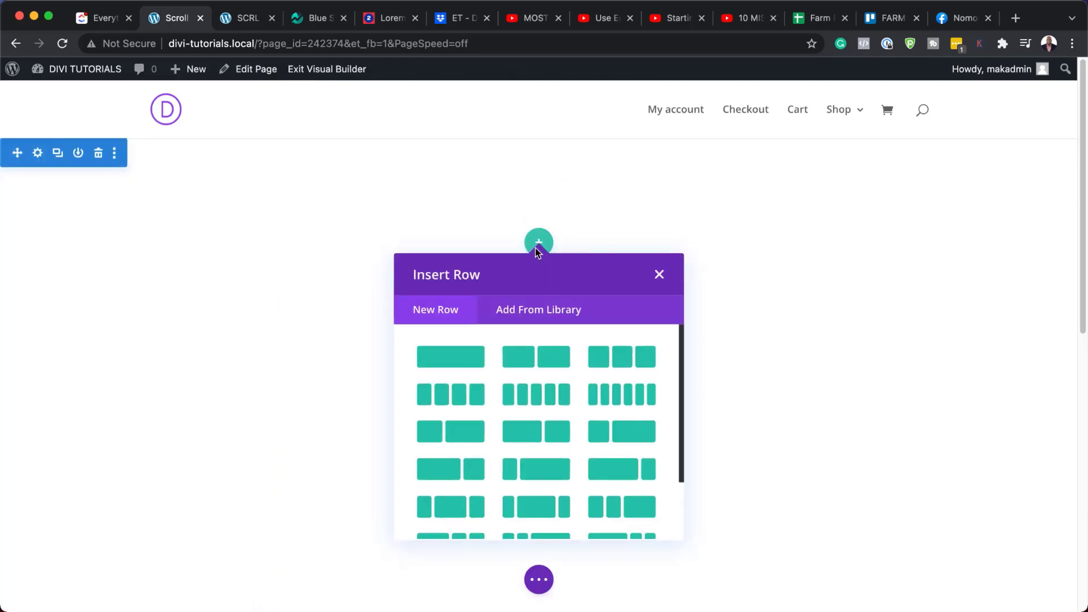
pyautogui.click(458, 359)
pyautogui.click(654, 275)
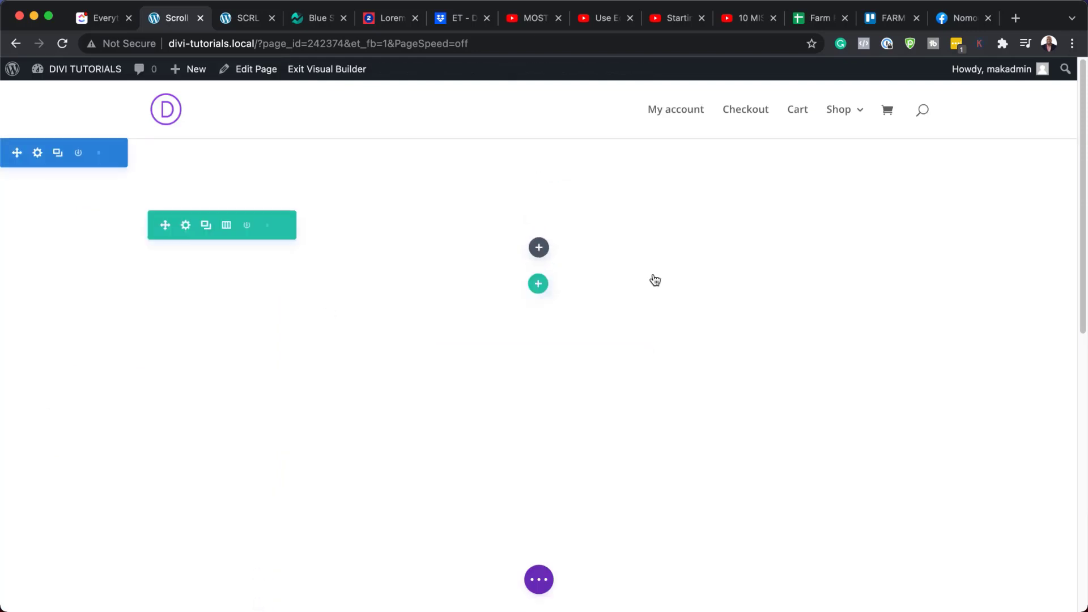
# - Enable a custom gutter width of 1 in the row's sizing settings
pyautogui.click(187, 226)
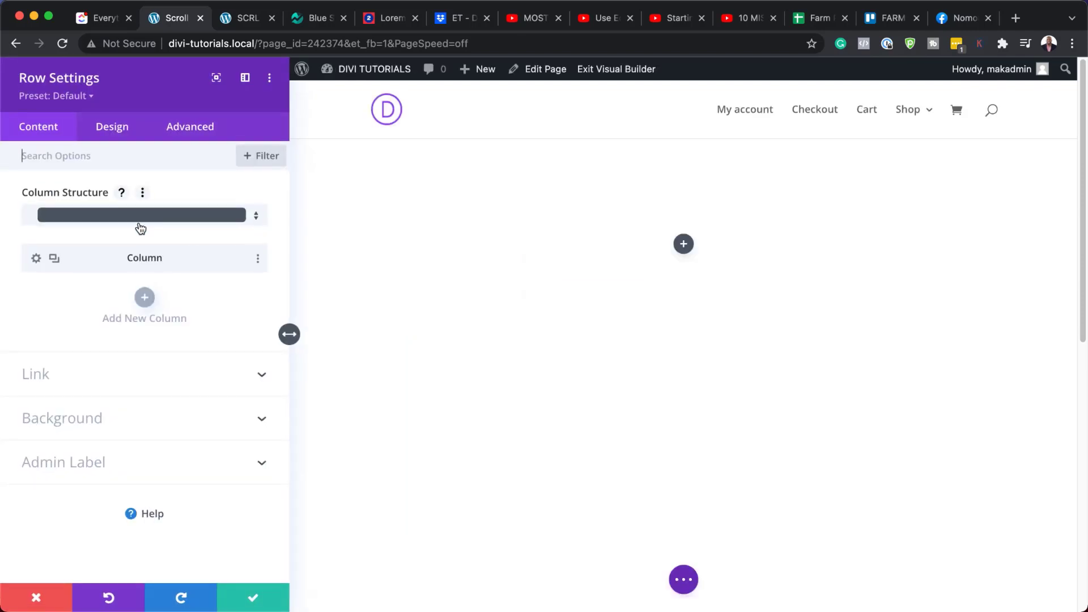
pyautogui.click(115, 135)
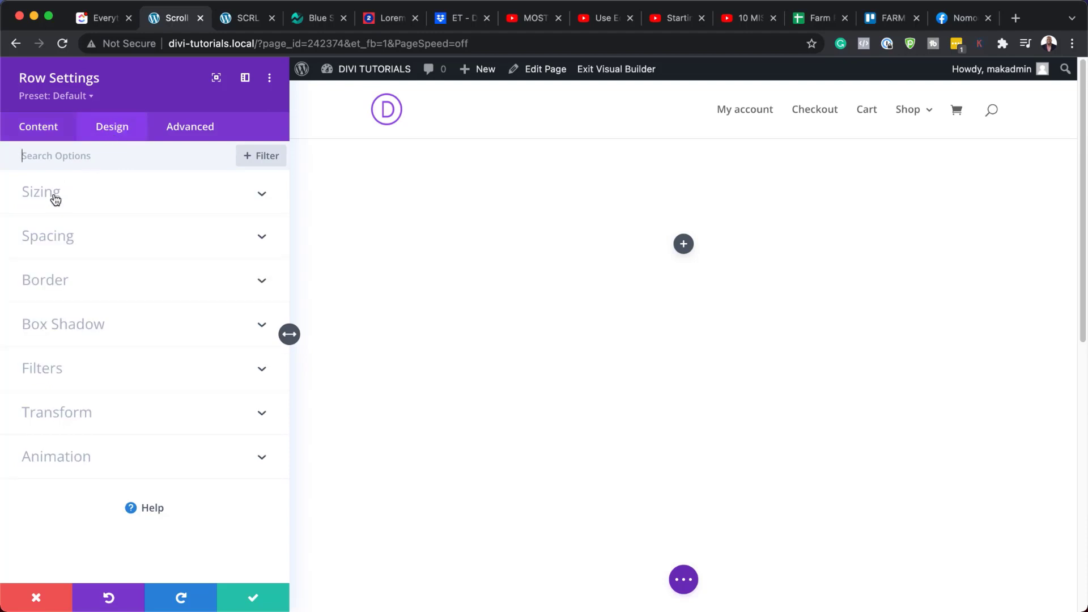
pyautogui.click(55, 199)
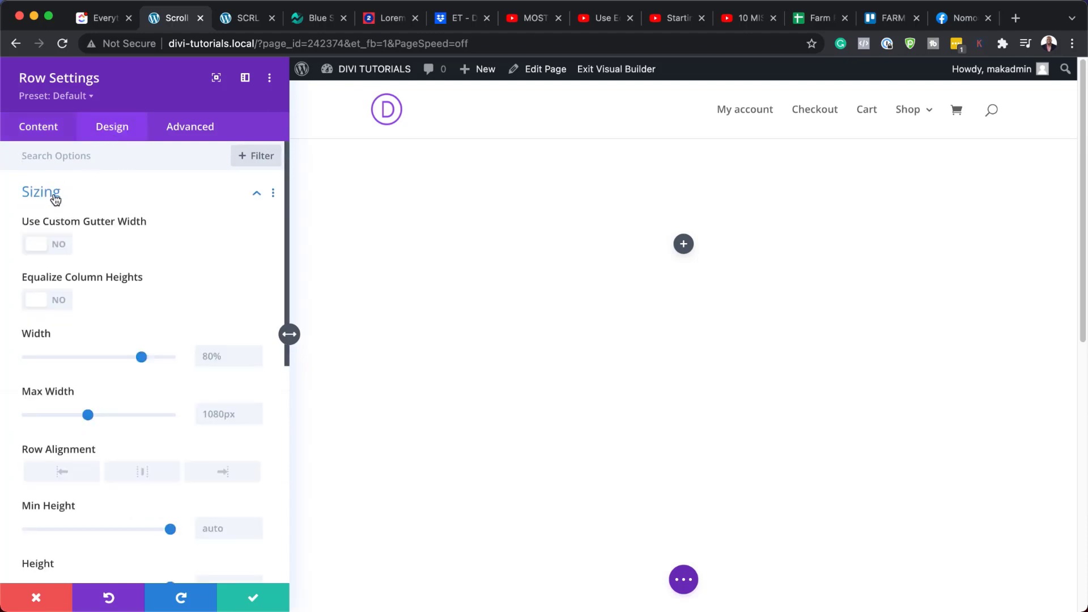
pyautogui.click(63, 253)
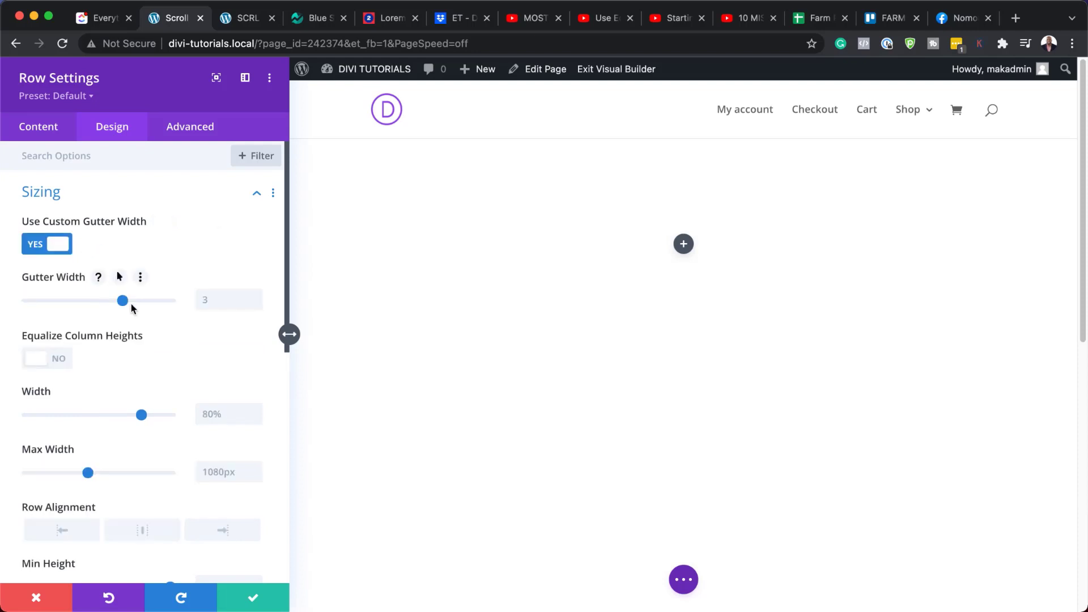
pyautogui.moveTo(118, 303); pyautogui.dragTo(42, 304)
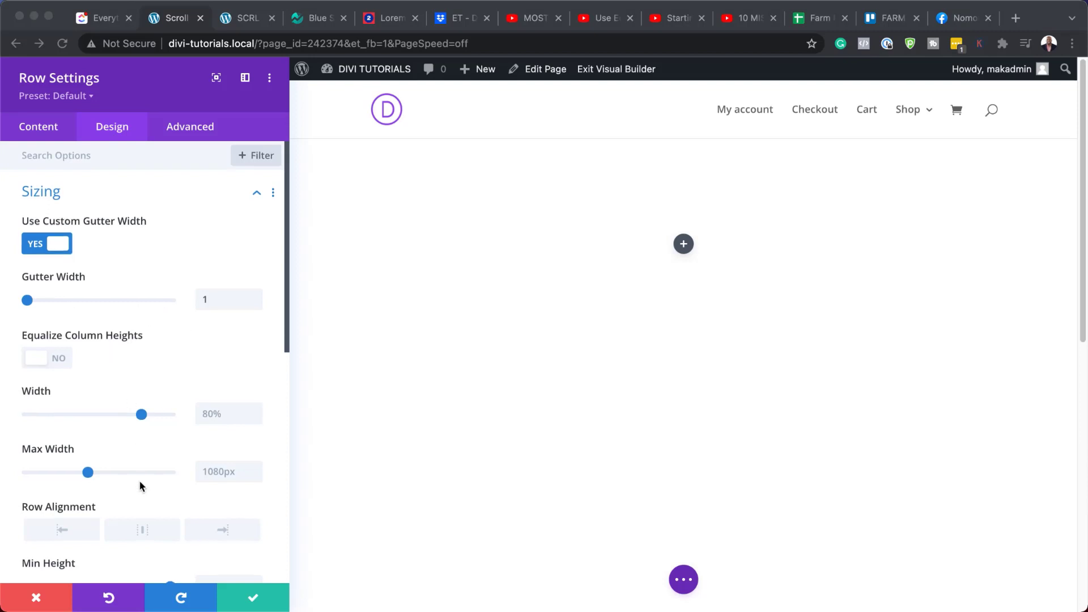
pyautogui.scroll(-2, 139, 485)
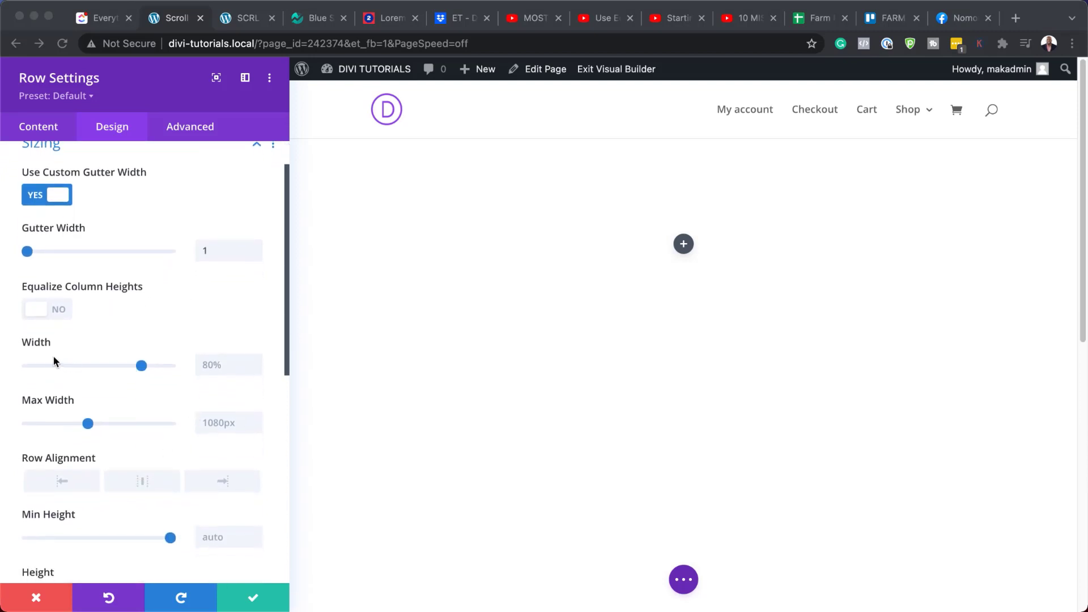
# - Set the row's width and max width both to 100%
pyautogui.click(221, 363)
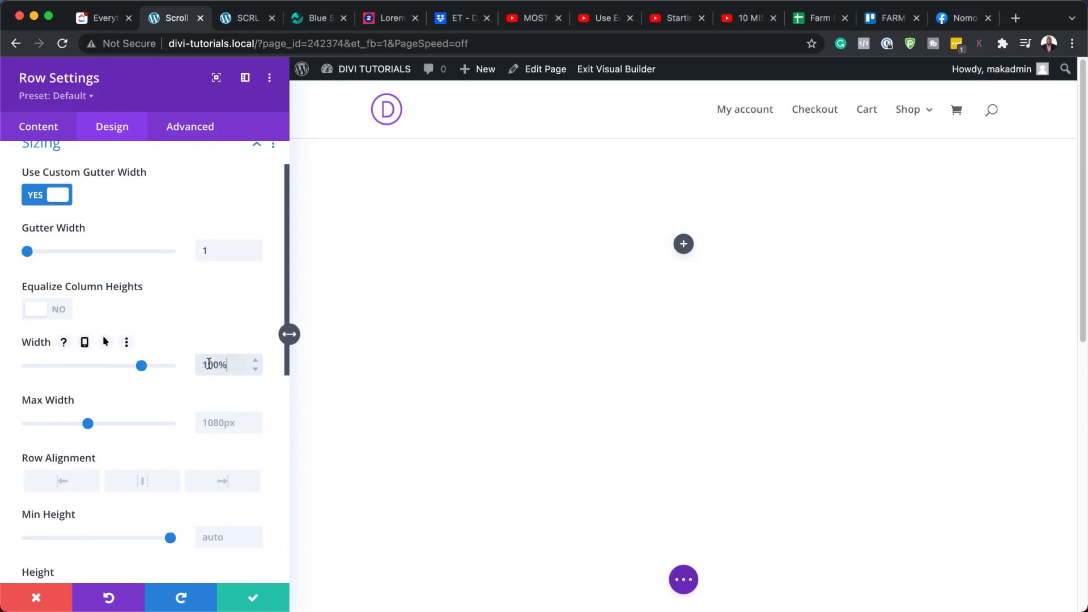
pyautogui.write('100%')
pyautogui.click(221, 423)
pyautogui.write('100%')
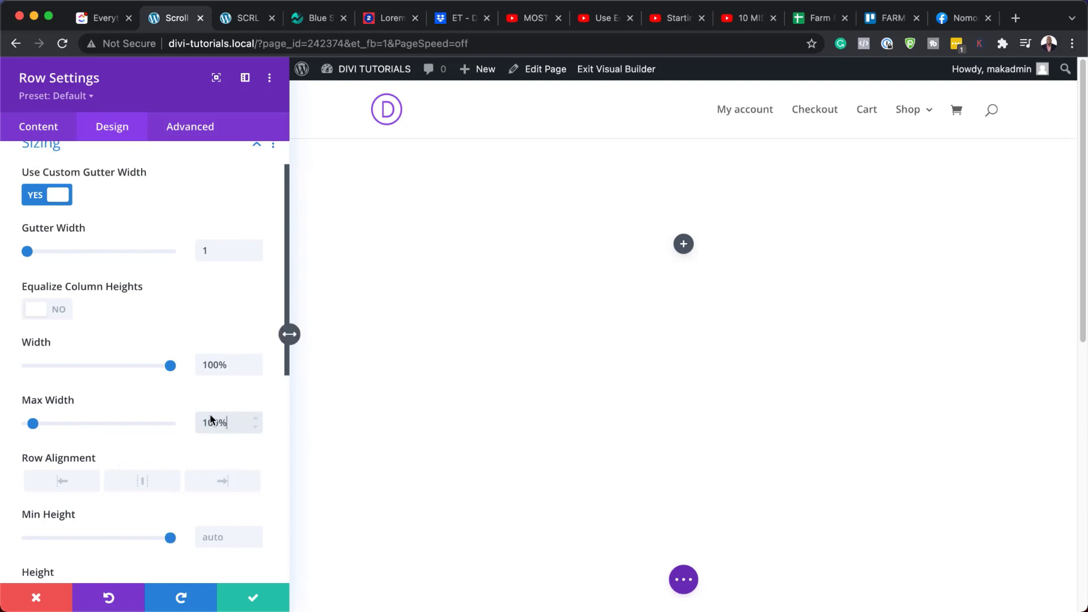
pyautogui.scroll(-10, 204, 442)
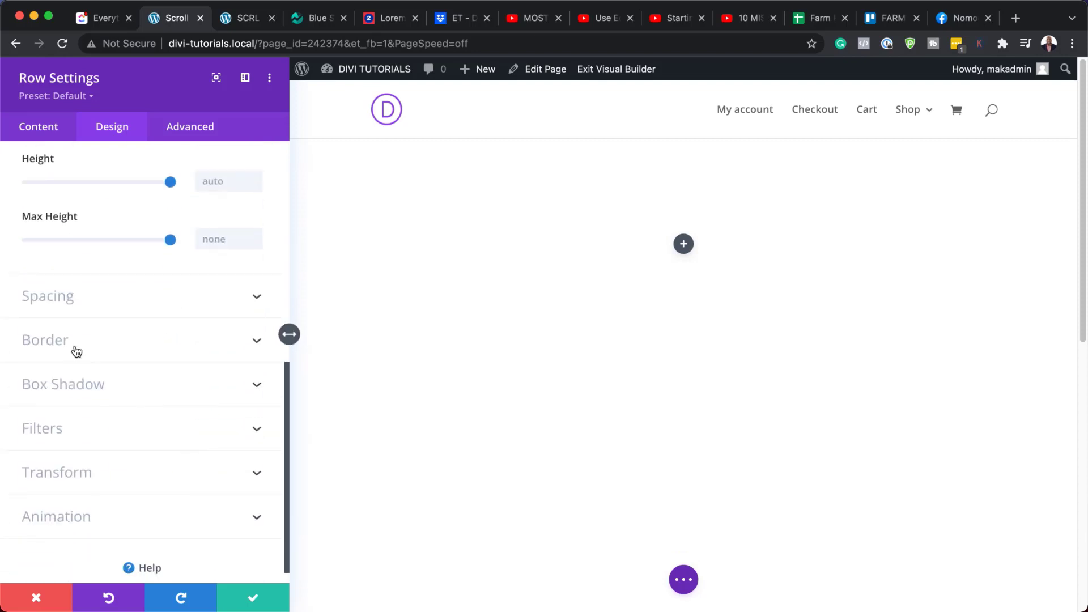
# - Set the row's top padding to 0px and link it to the bottom padding
pyautogui.click(69, 305)
pyautogui.click(37, 281)
pyautogui.write('0px')
pyautogui.click(79, 284)
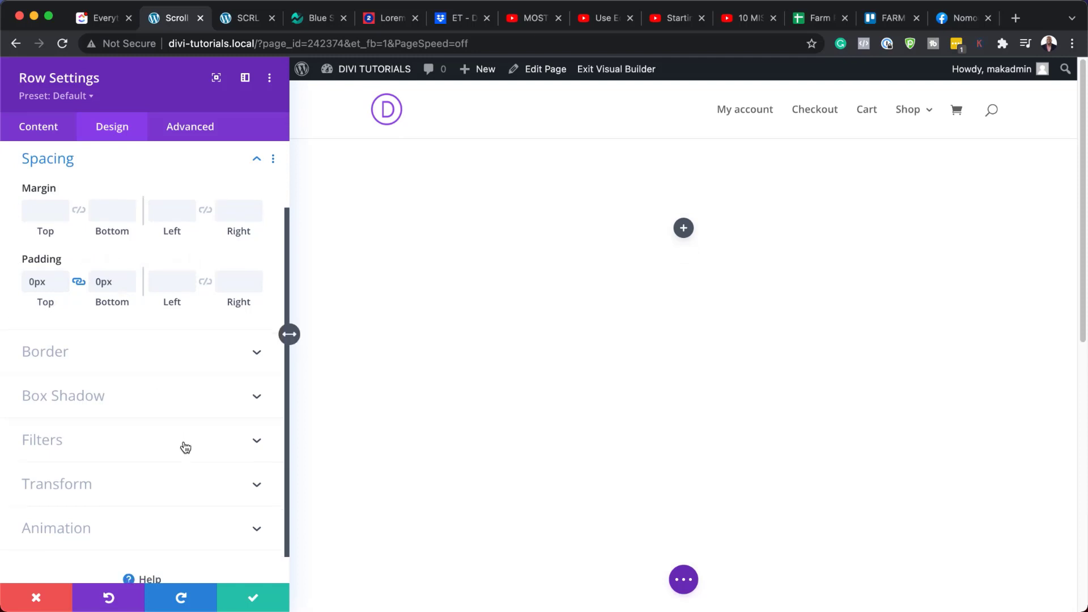
pyautogui.scroll(-1, 182, 447)
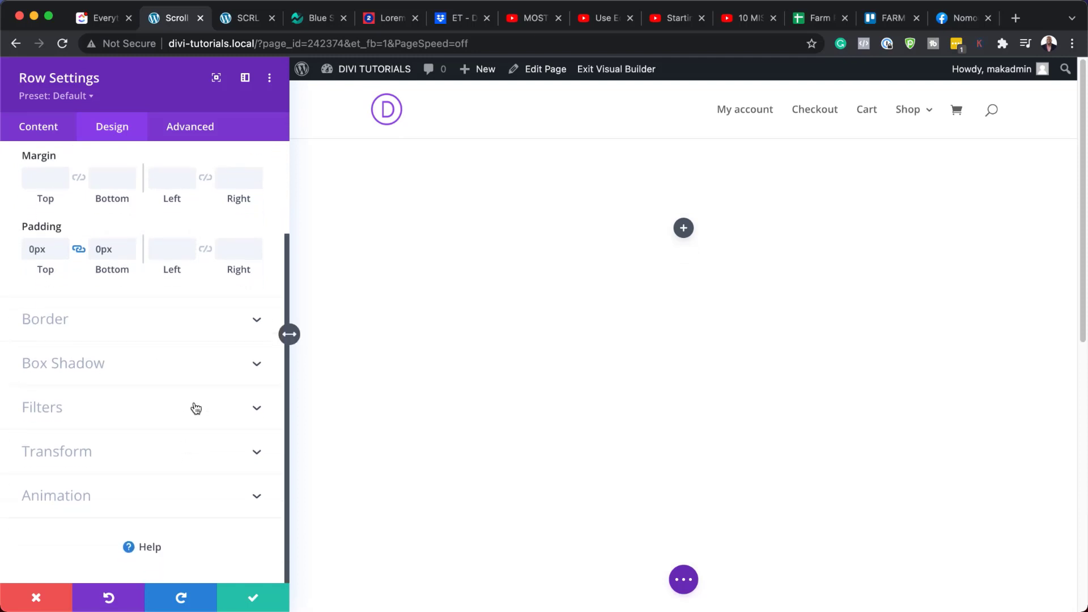
# - Set the row's position to Absolute at the bottom-centre location and save the row
pyautogui.click(213, 130)
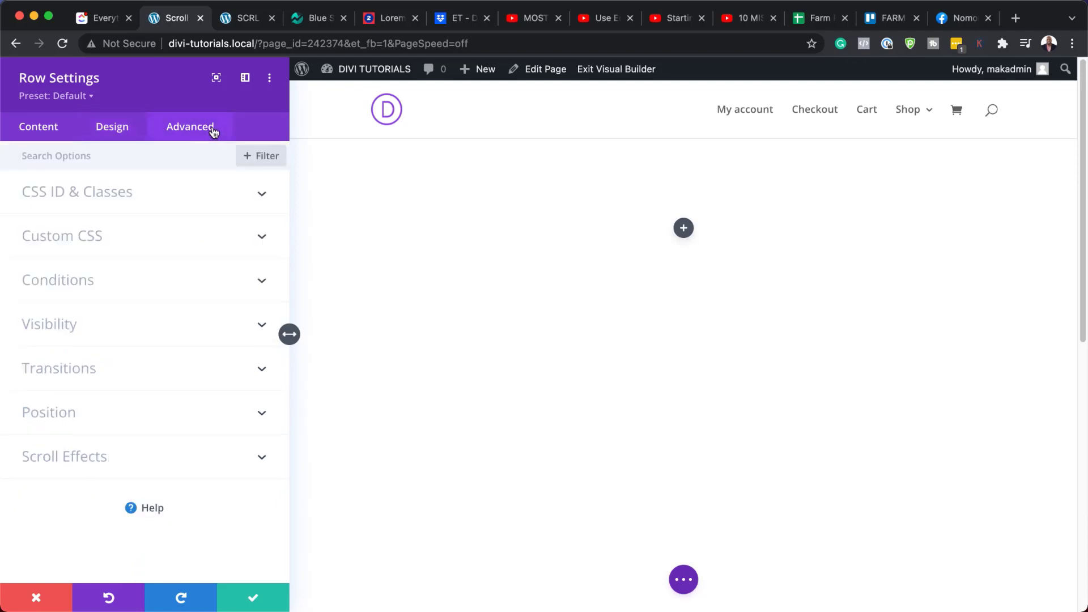
pyautogui.click(57, 415)
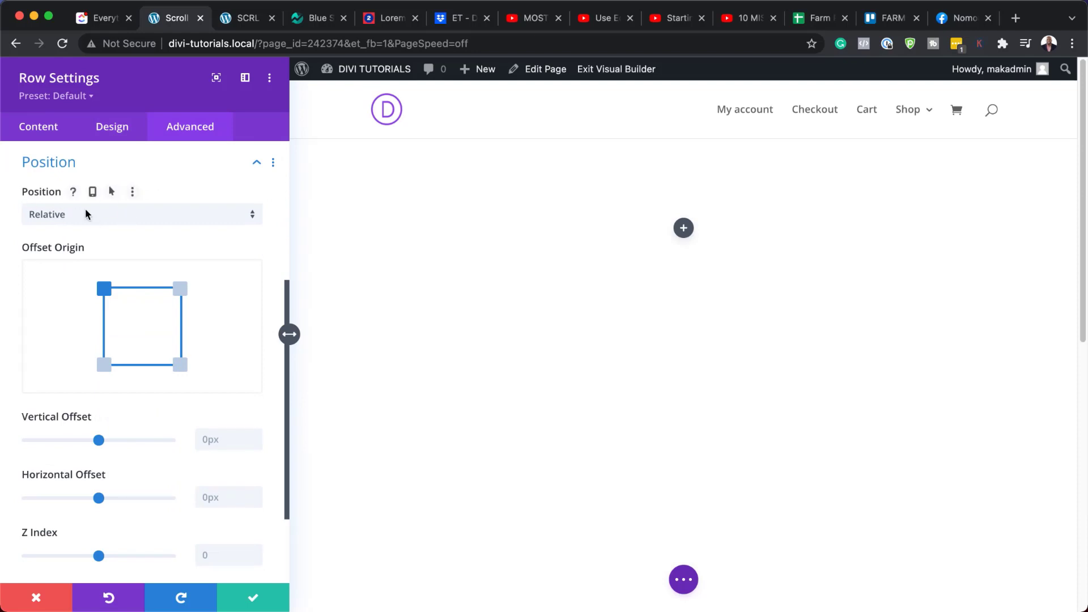
pyautogui.click(112, 218)
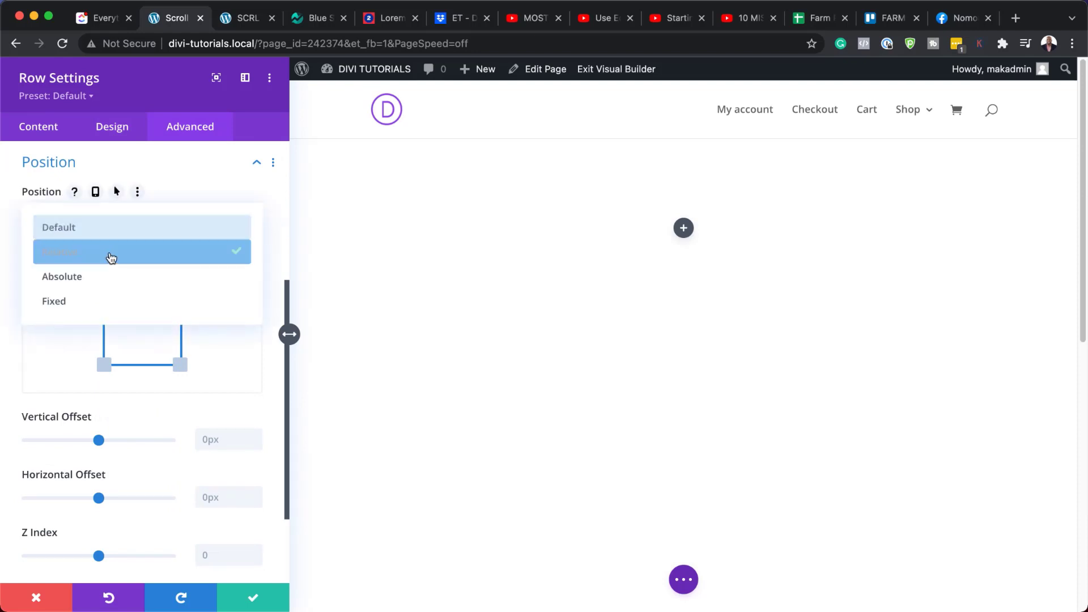
pyautogui.click(103, 277)
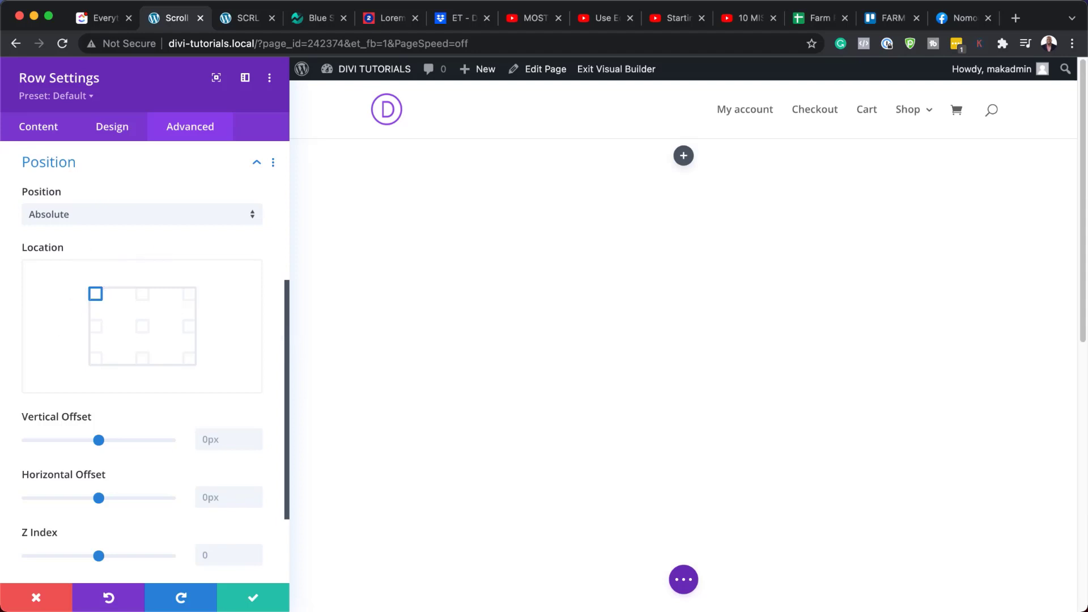
pyautogui.click(145, 360)
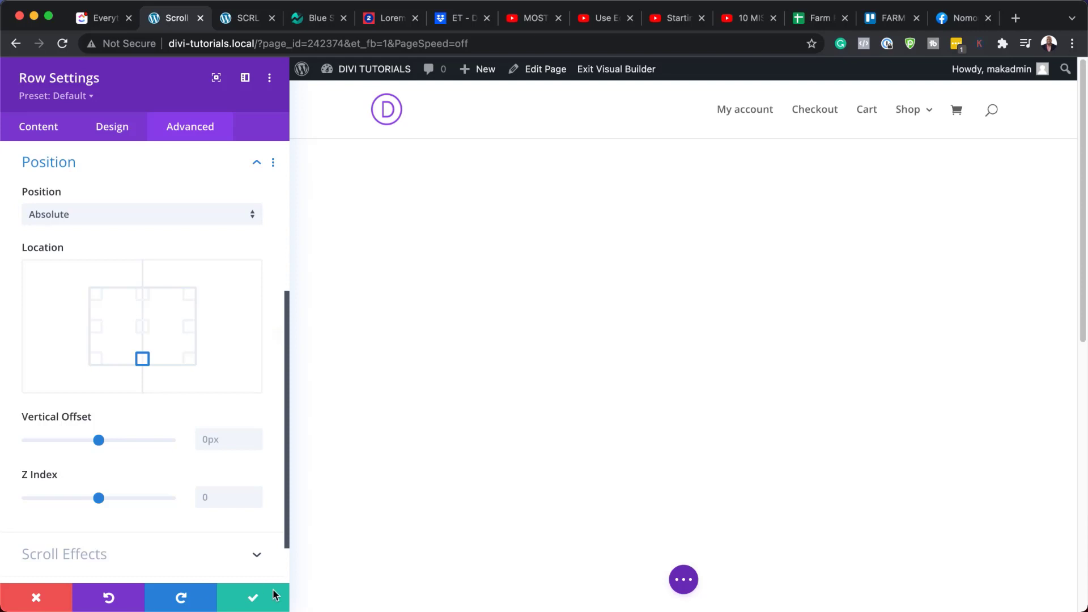
pyautogui.click(253, 597)
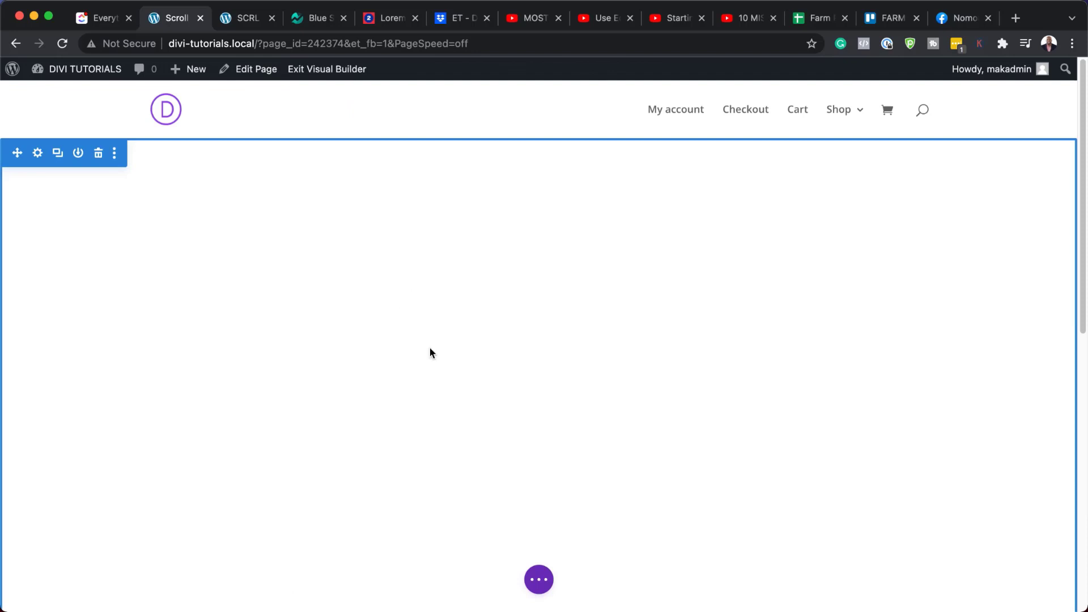
# - Insert a Text module into the row and delete its placeholder paragraph
pyautogui.scroll(-5, 590, 537)
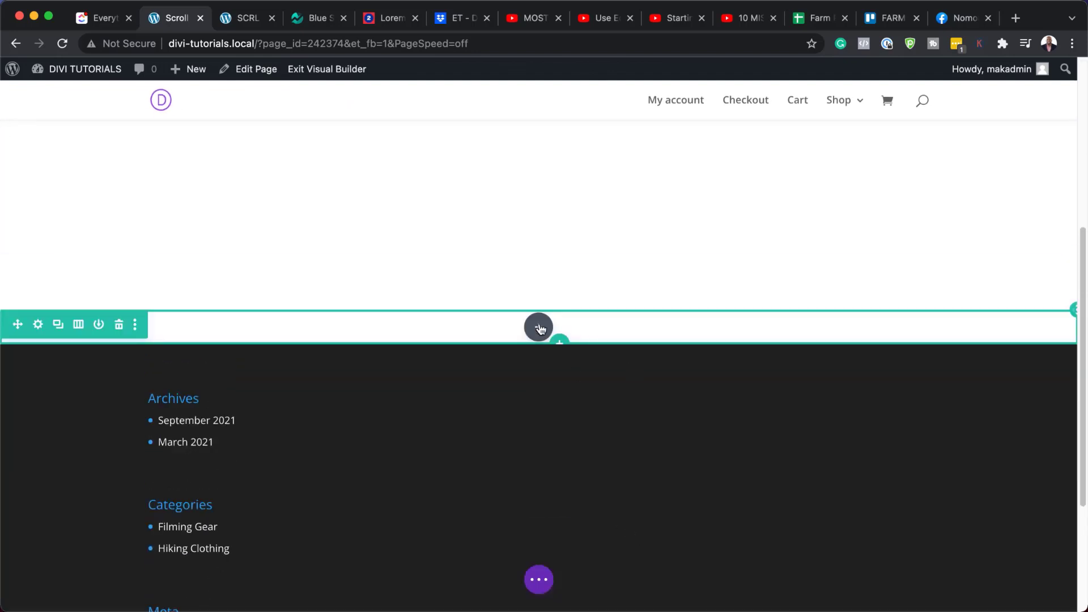
pyautogui.click(539, 320)
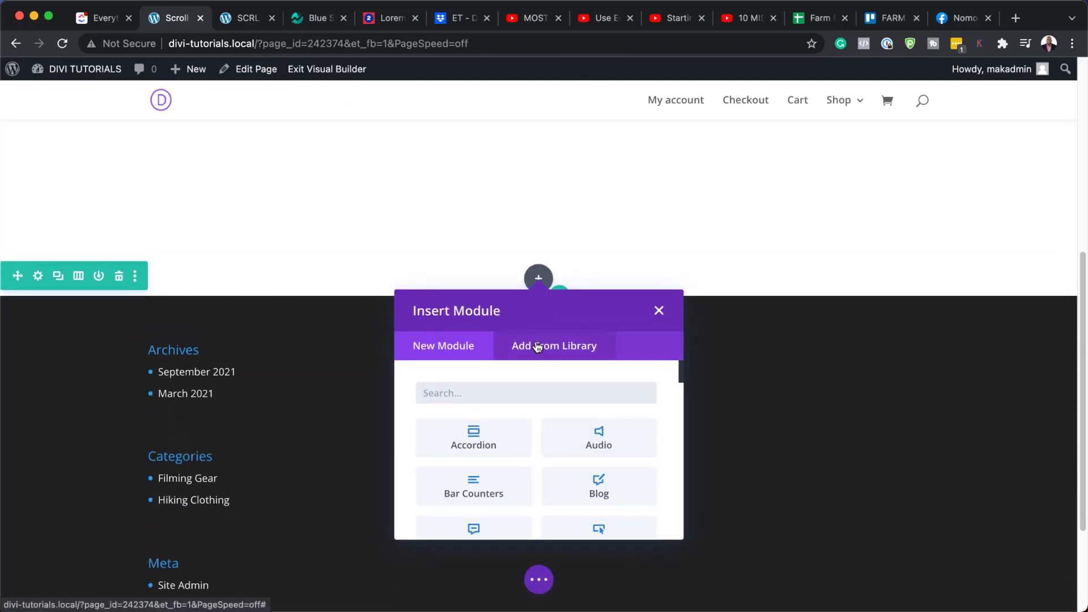
pyautogui.write('text')
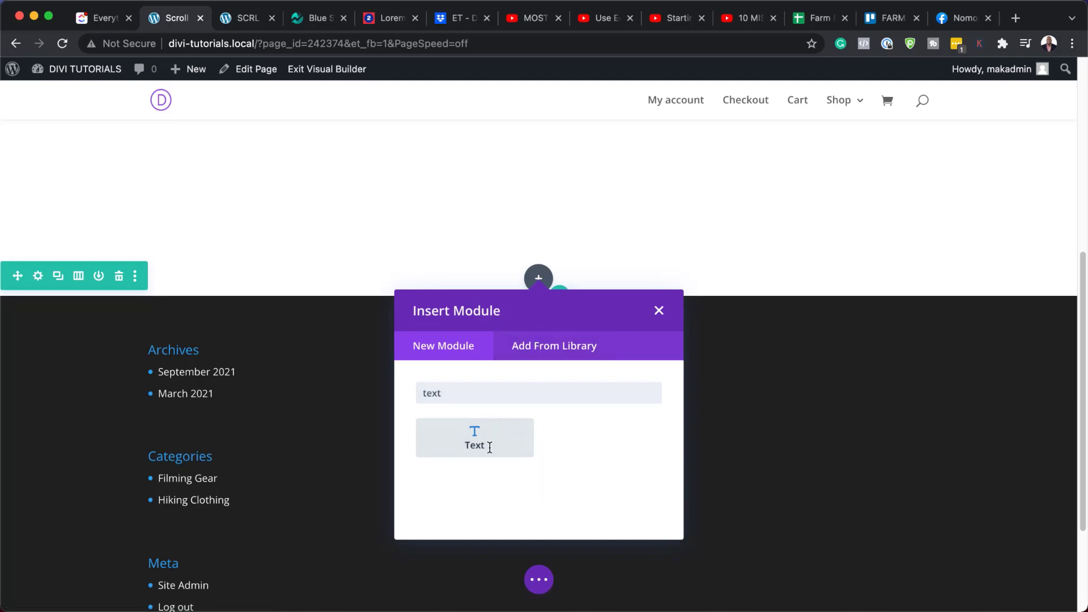
pyautogui.click(486, 445)
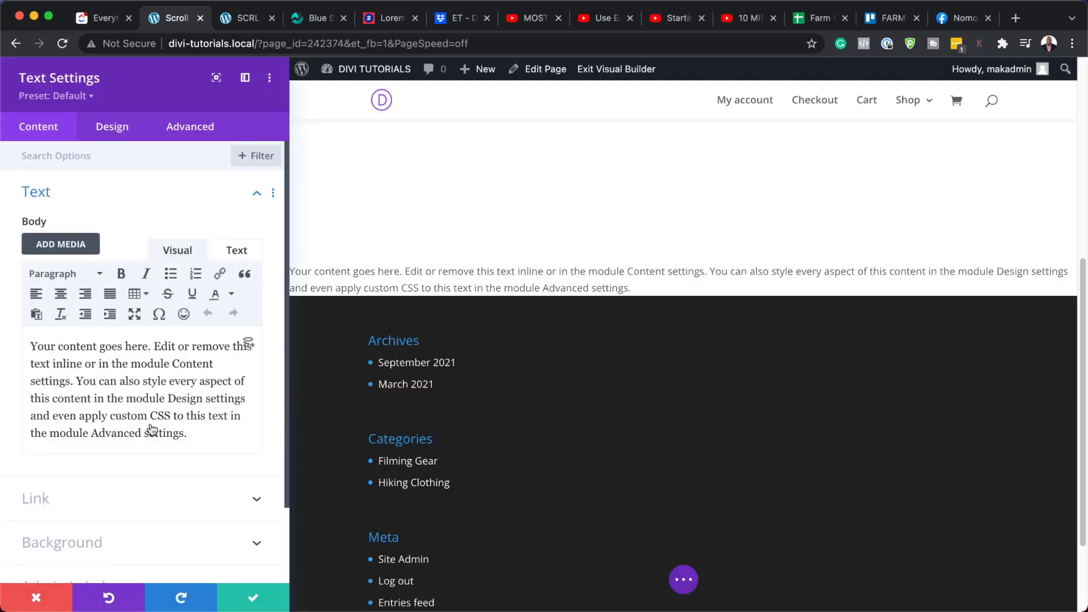
pyautogui.moveTo(198, 434); pyautogui.dragTo(20, 355)
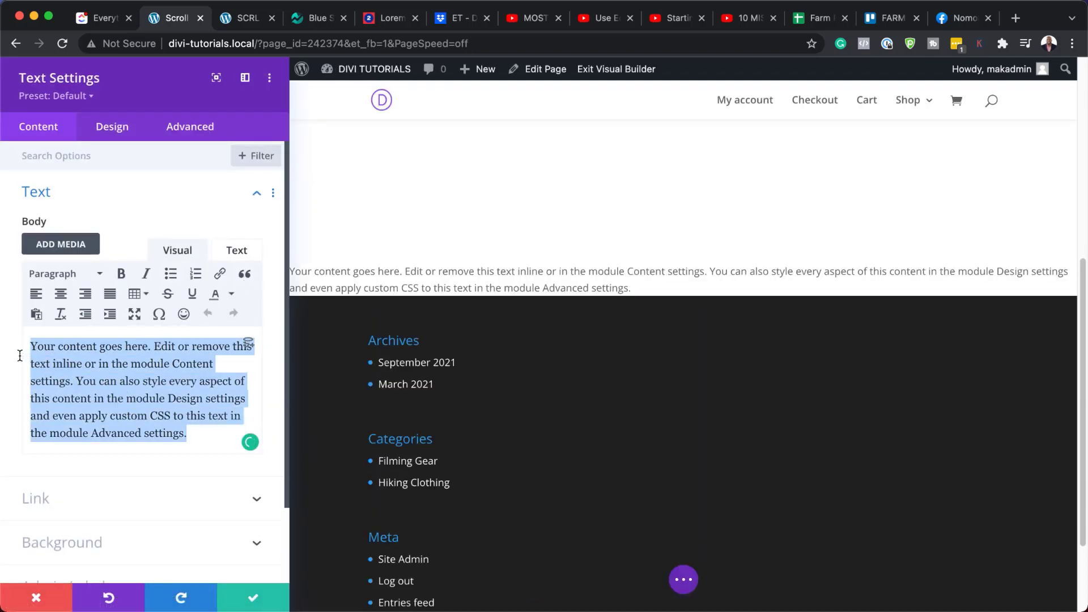
pyautogui.press('BackSpace')
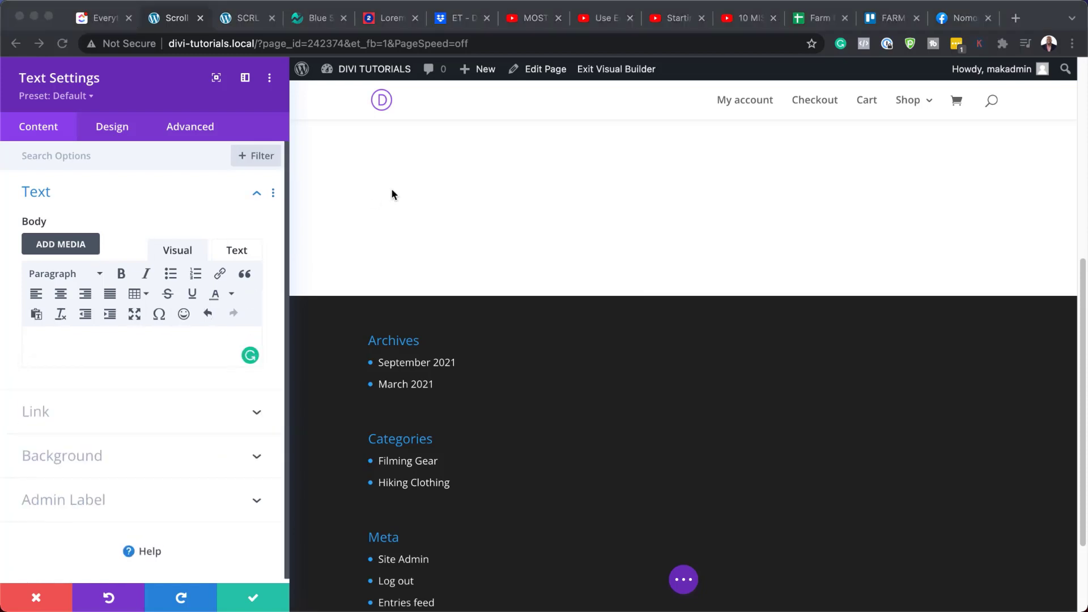
pyautogui.click(92, 456)
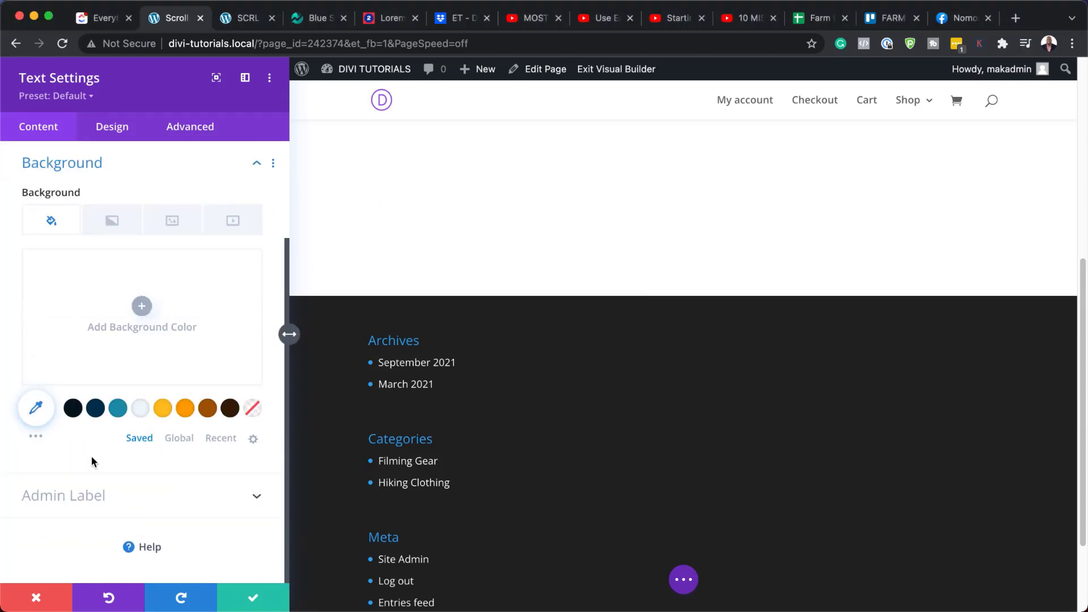
# - Give the Text module a #ffee00 yellow background colour
pyautogui.click(151, 309)
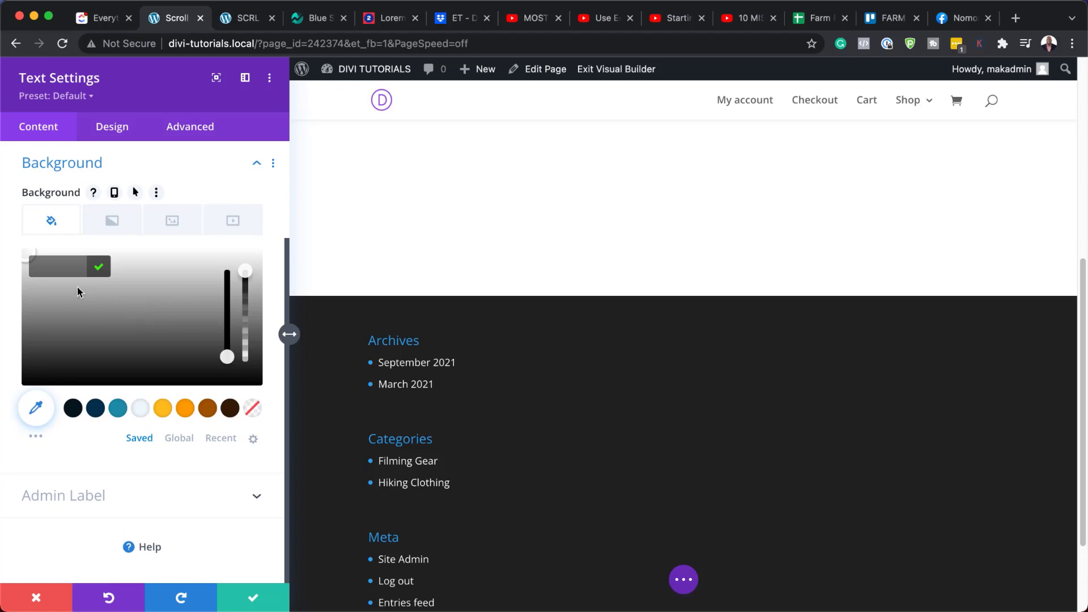
pyautogui.write('#ffee00')
pyautogui.press('Return')
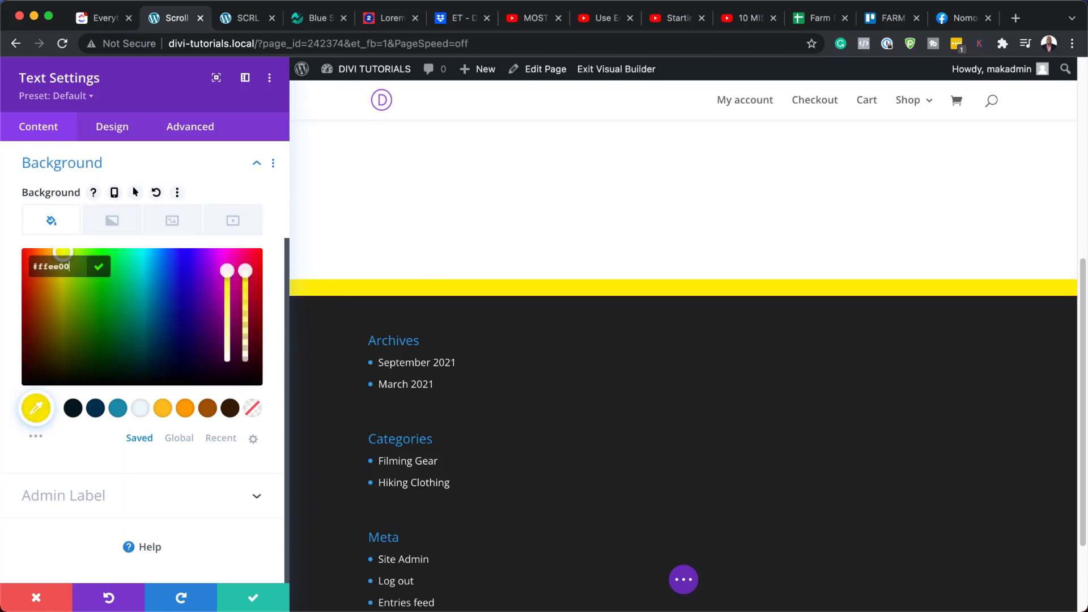
# - Set the module's text line height to 1em
pyautogui.click(117, 131)
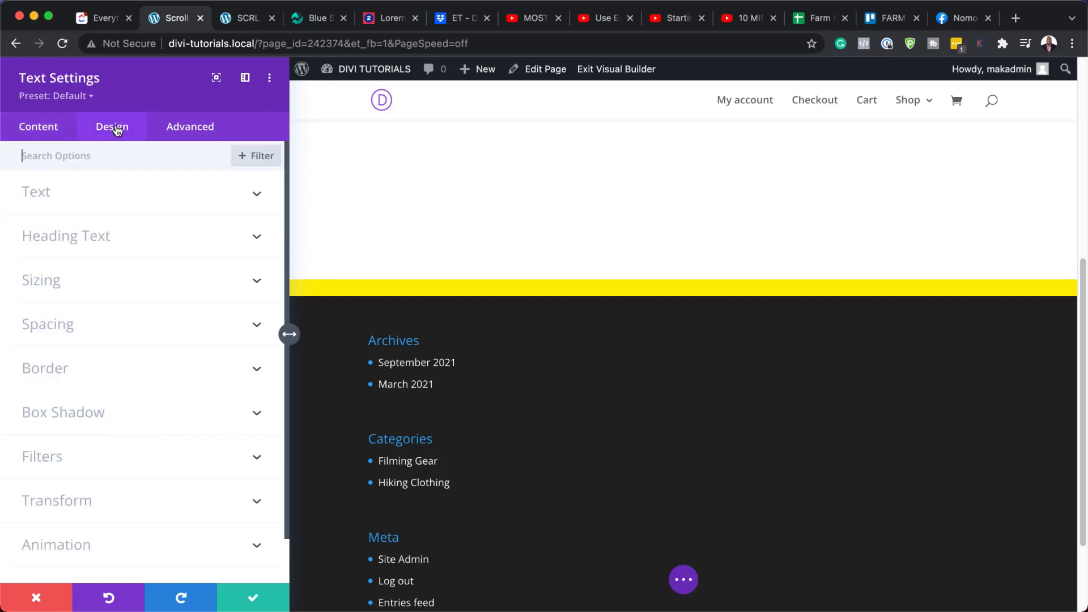
pyautogui.click(88, 196)
pyautogui.scroll(-4, 164, 429)
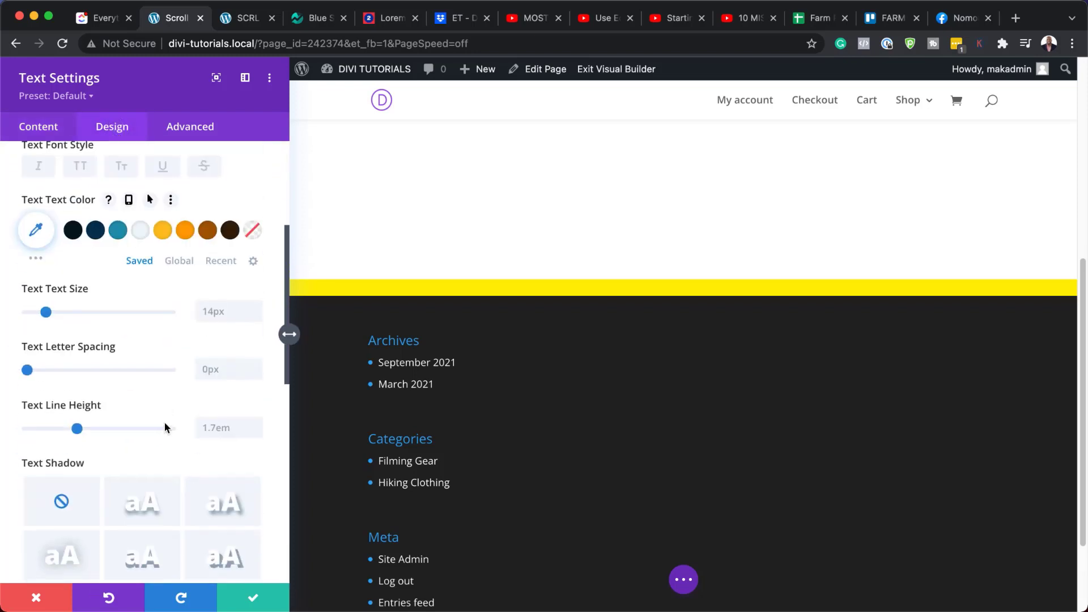
pyautogui.click(230, 429)
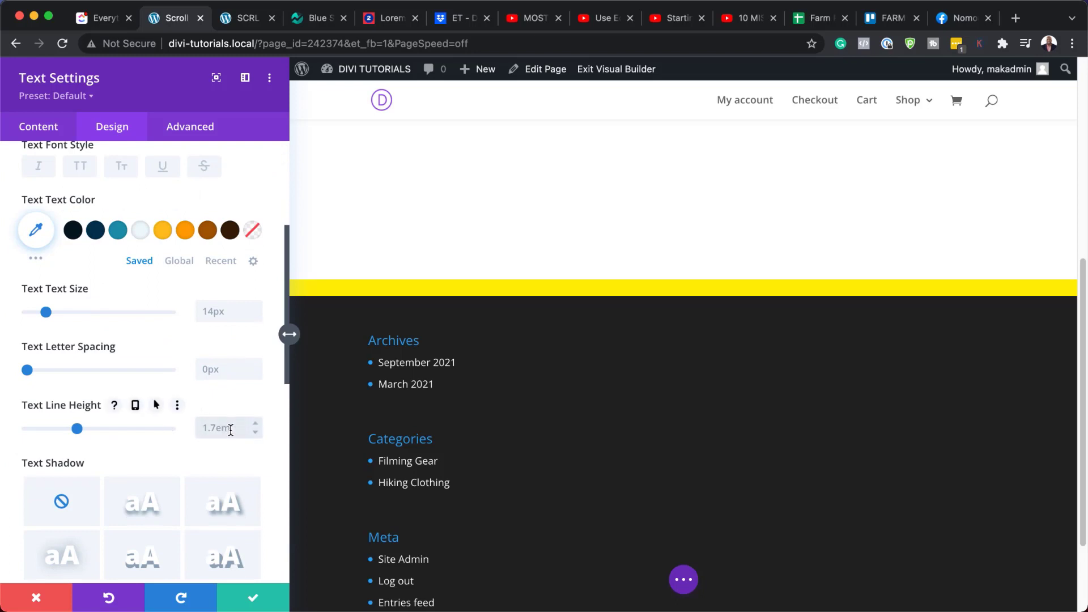
pyautogui.write('em')
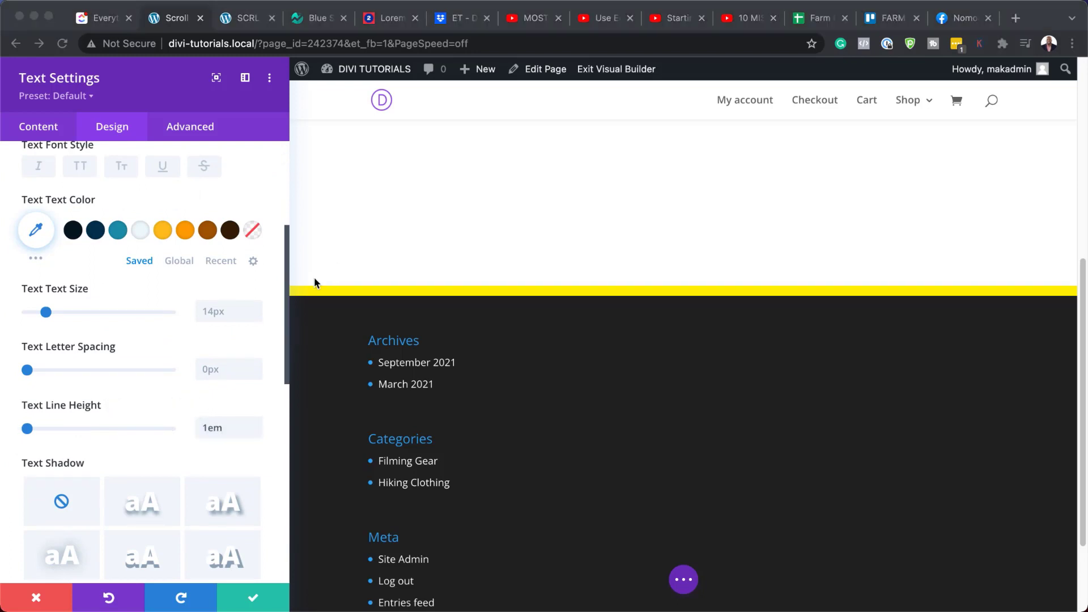
# - Set the module's width to 30%
pyautogui.scroll(-7, 166, 352)
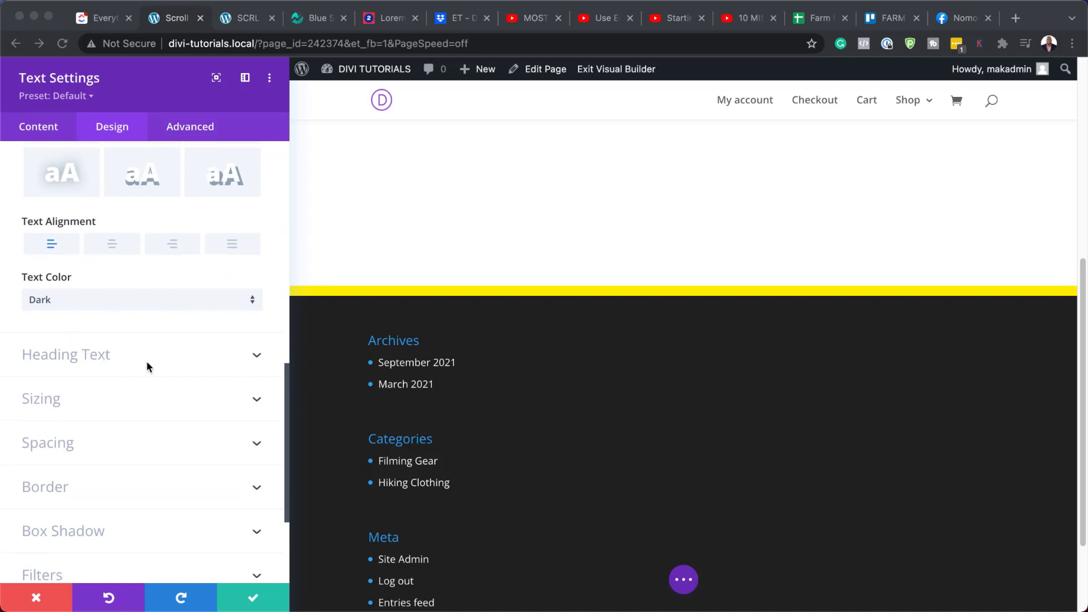
pyautogui.click(73, 399)
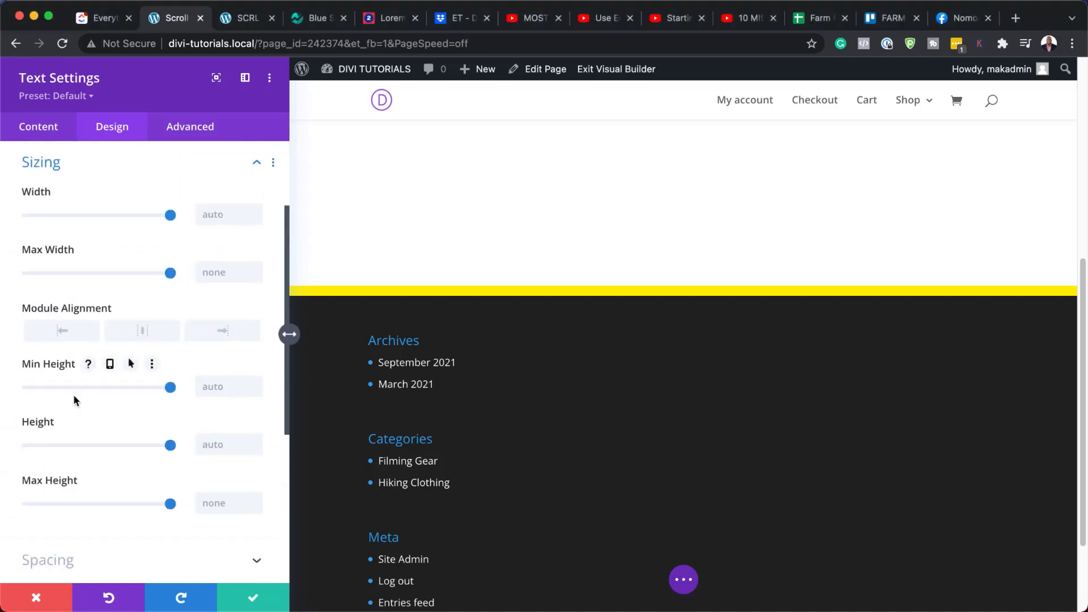
pyautogui.click(222, 218)
pyautogui.write('30%')
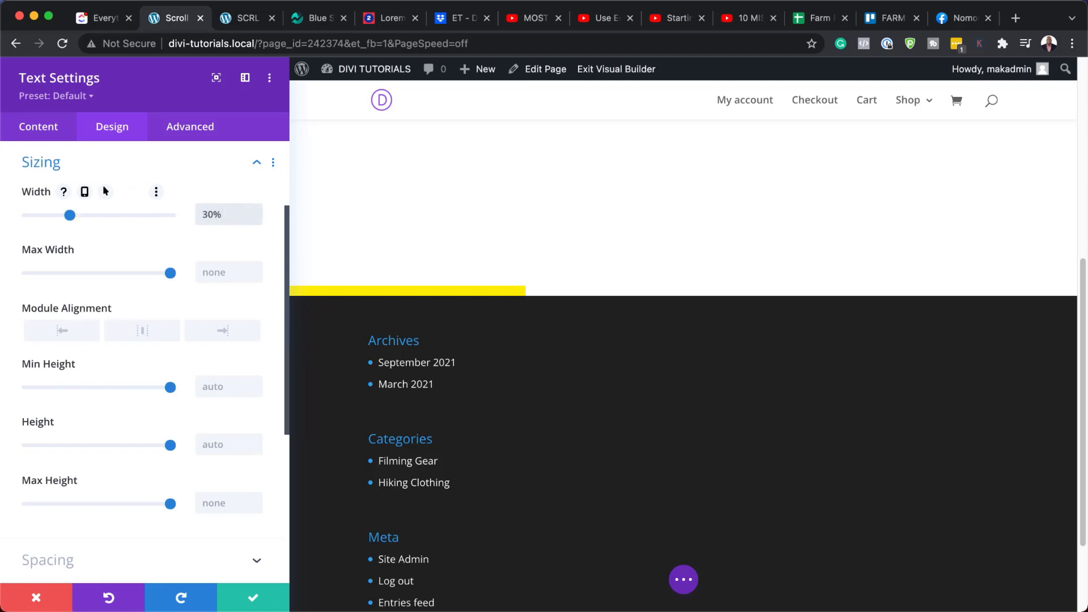
# - Set the module's top padding to 30% and save the Text module settings
pyautogui.scroll(-5, 141, 407)
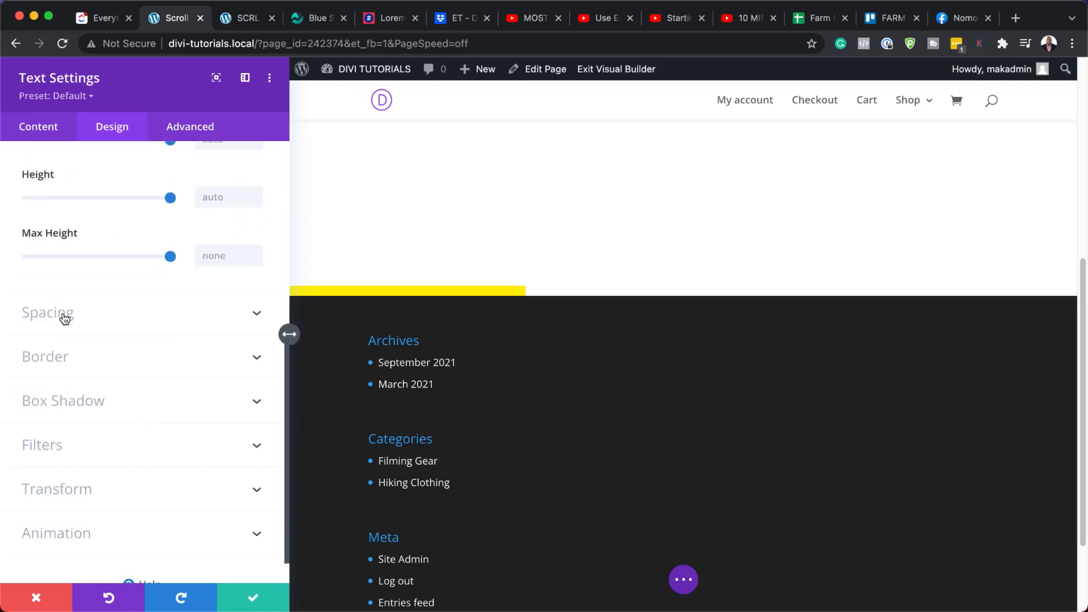
pyautogui.click(64, 315)
pyautogui.click(36, 287)
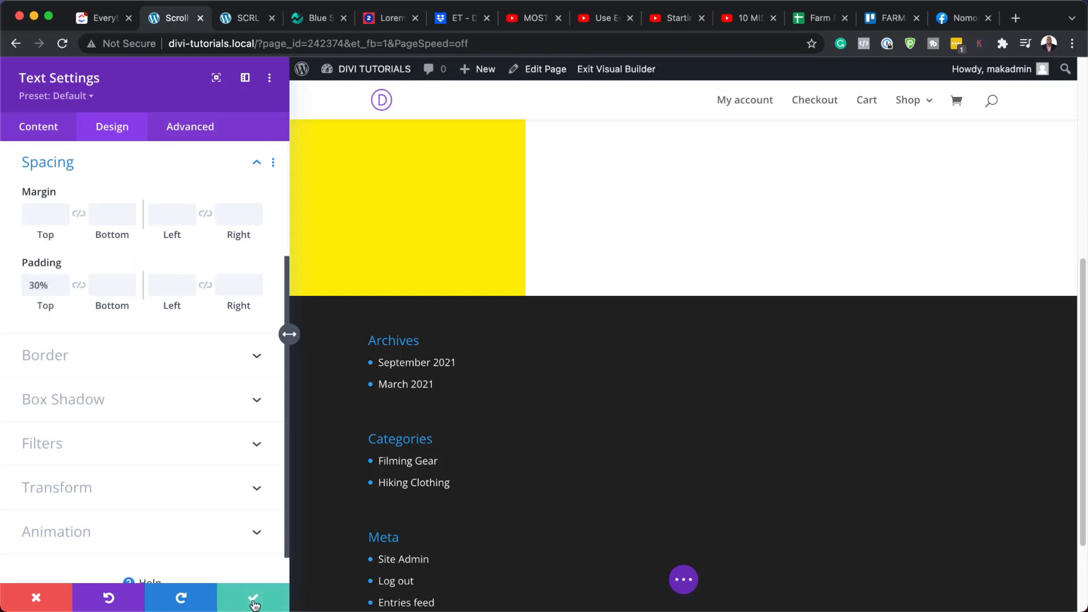
pyautogui.press('Escape')
pyautogui.scroll(5, 483, 281)
pyautogui.scroll(-4, 541, 343)
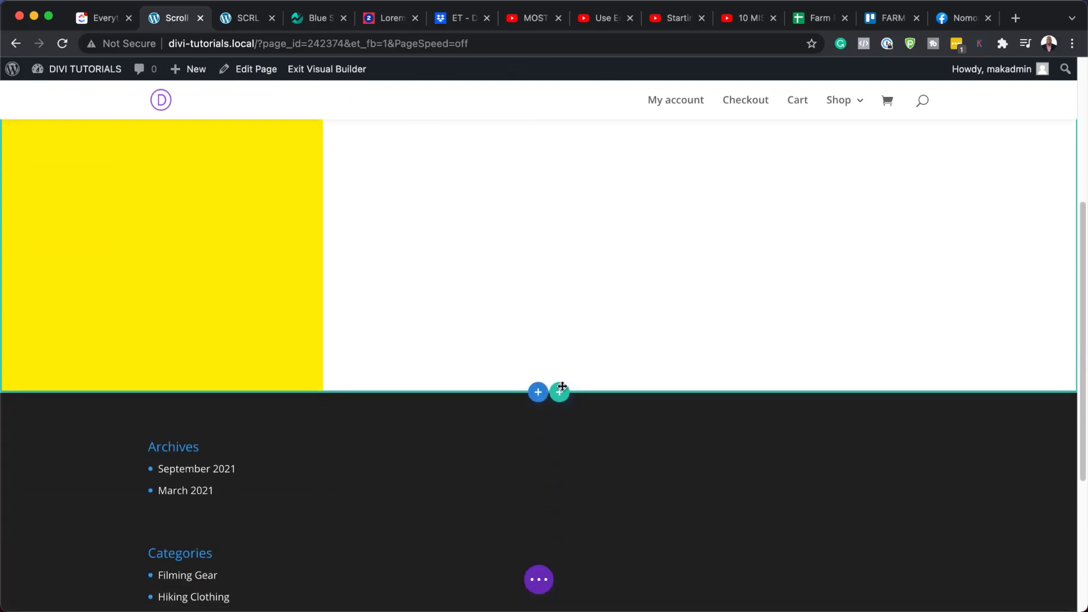
# - Add a new two-column row to the section without adding a module
pyautogui.click(560, 392)
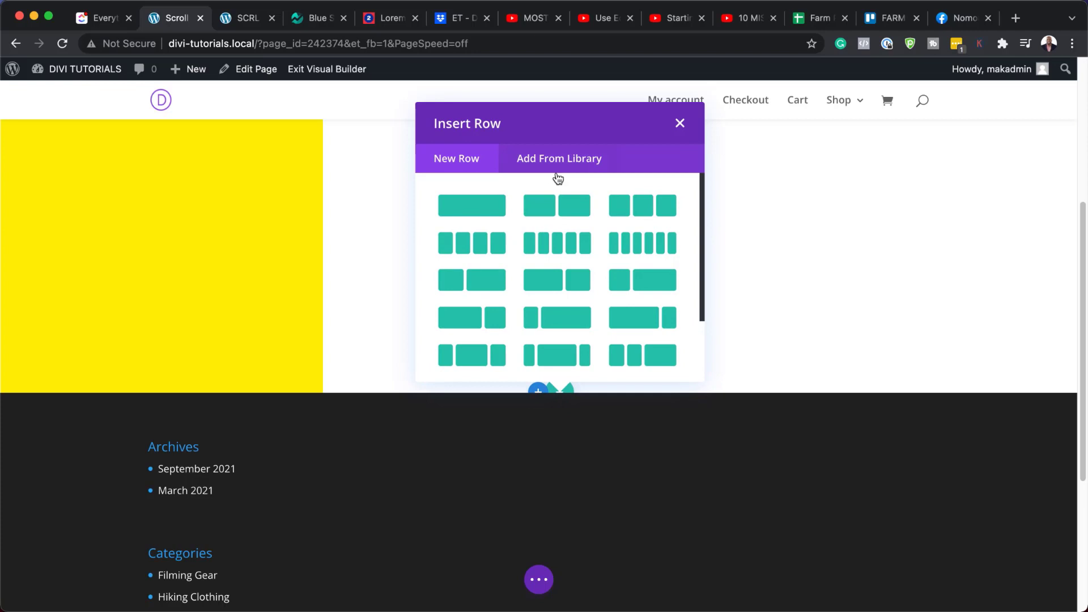
pyautogui.click(574, 205)
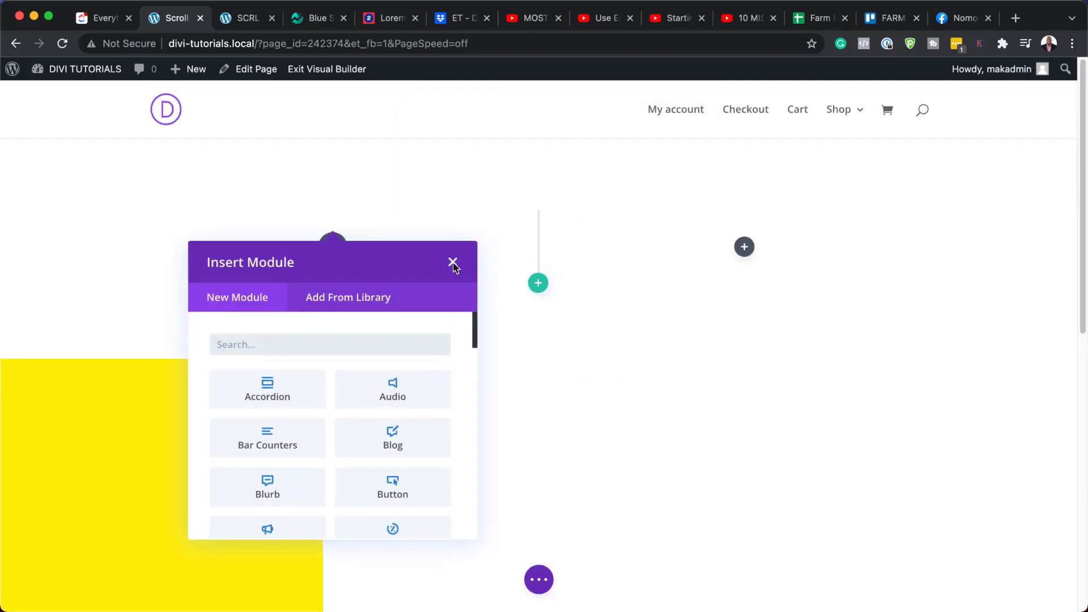
pyautogui.click(453, 262)
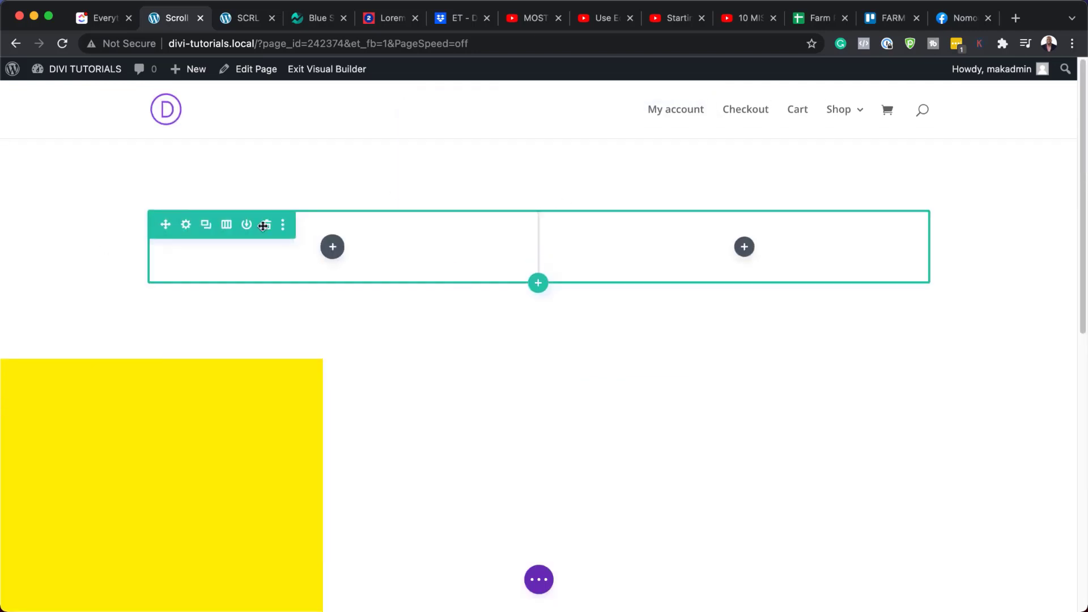
# - Give the new row a custom gutter width of 1, width 60vw and max width 100%
pyautogui.click(186, 226)
pyautogui.click(111, 129)
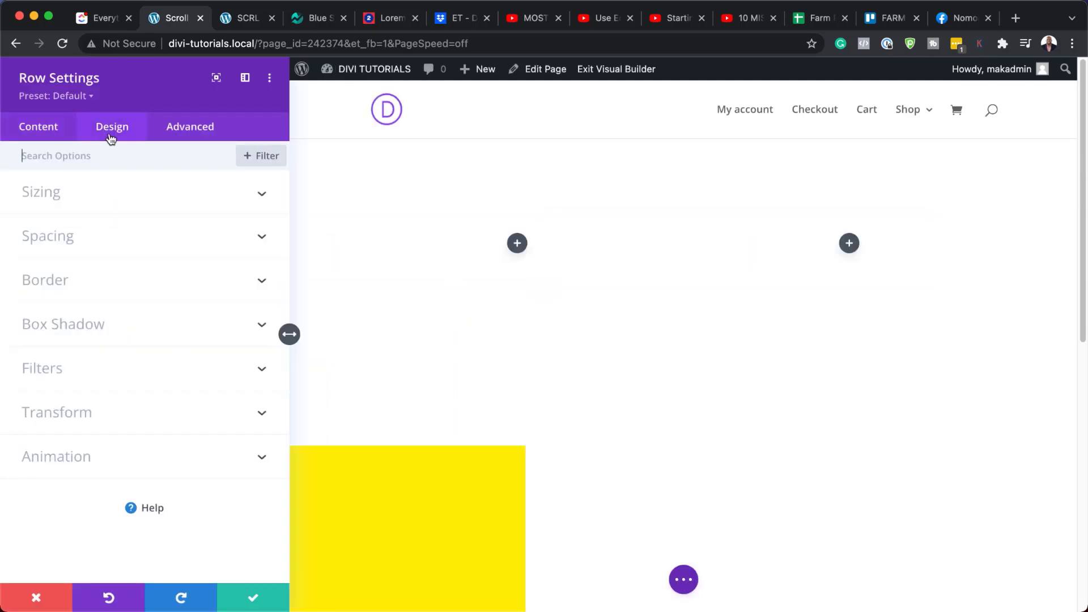
pyautogui.click(84, 203)
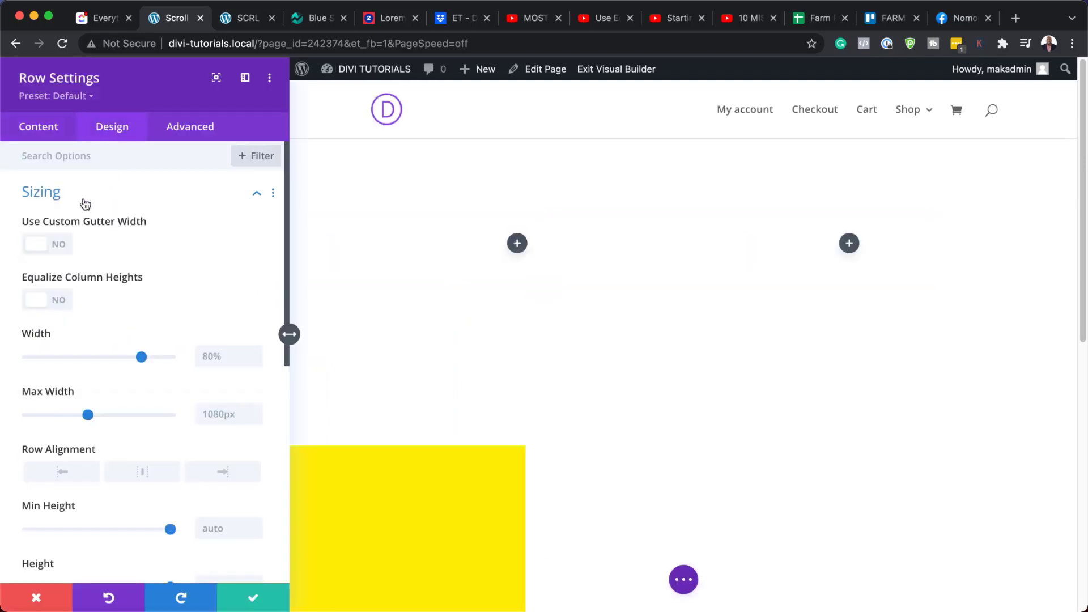
pyautogui.click(58, 244)
pyautogui.moveTo(125, 302); pyautogui.dragTo(11, 306)
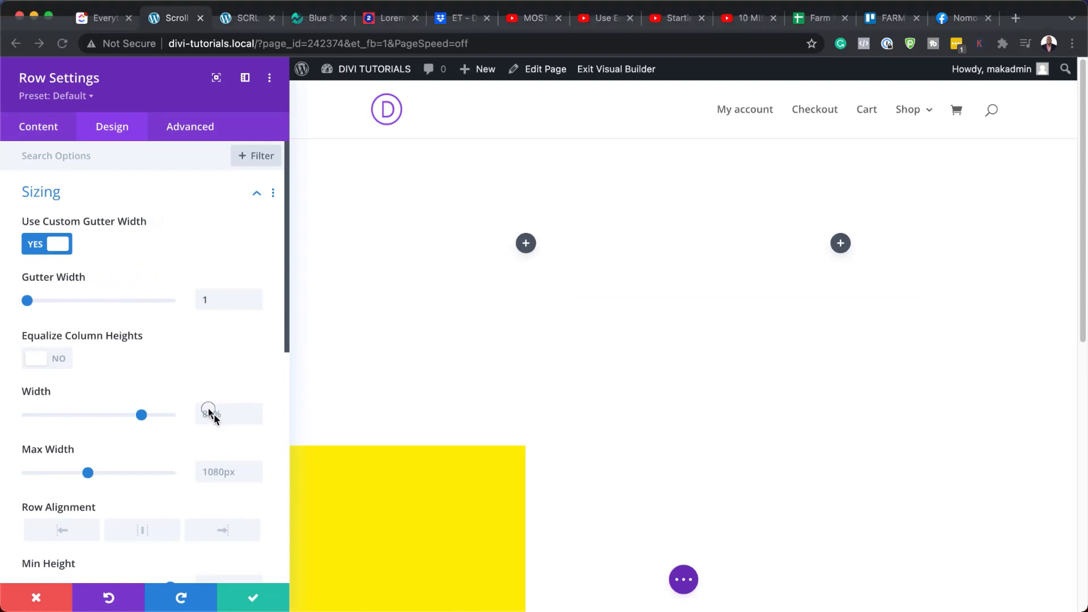
pyautogui.write('60vw')
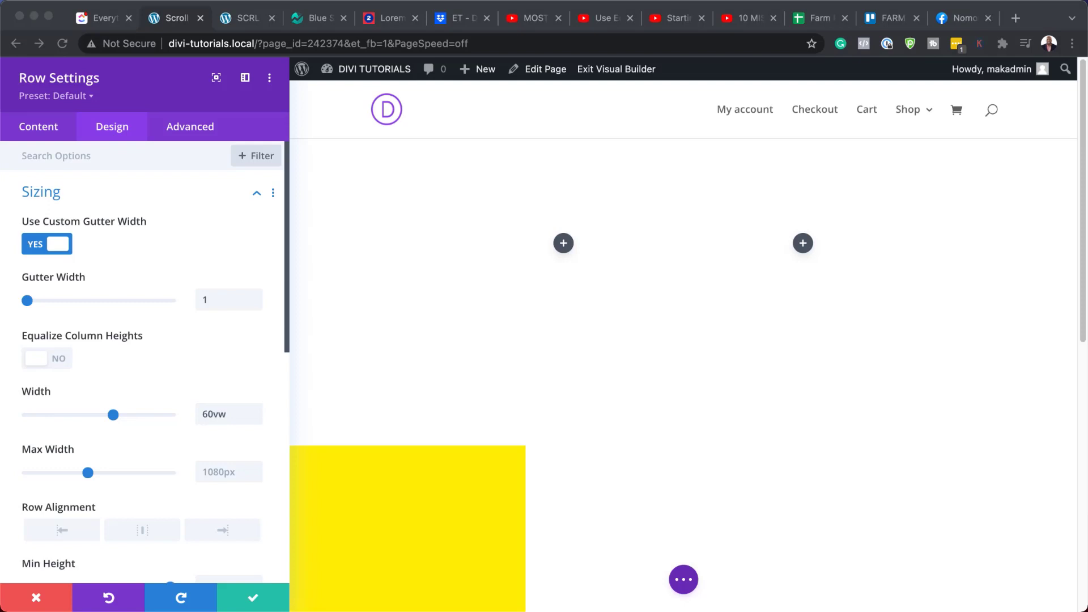
pyautogui.click(220, 473)
pyautogui.write('100%')
# - Set the row's top margin to 20vh
pyautogui.scroll(-7, 258, 453)
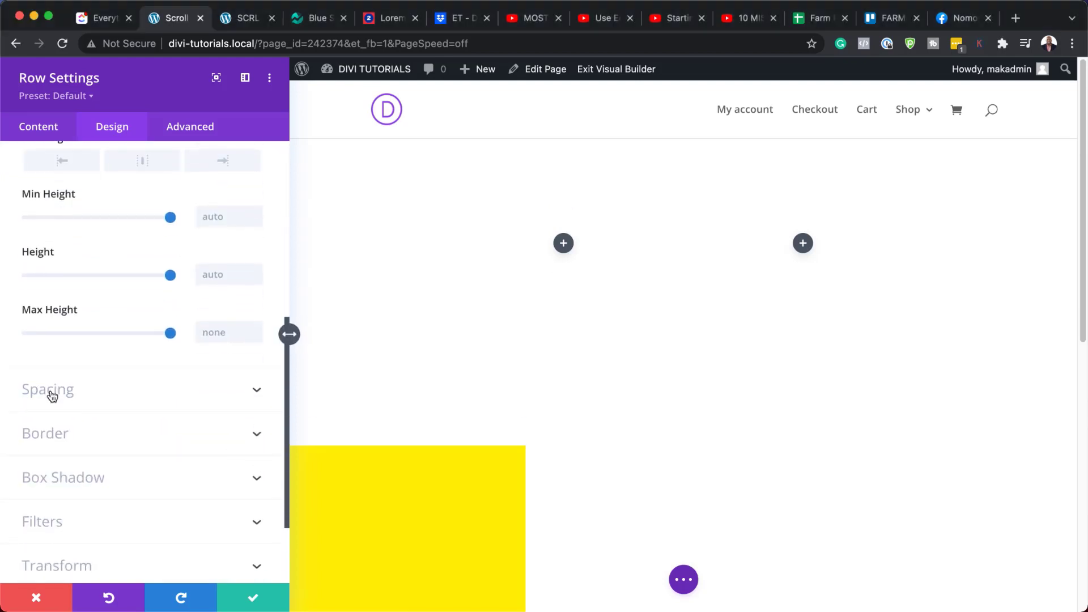
pyautogui.click(45, 390)
pyautogui.click(47, 214)
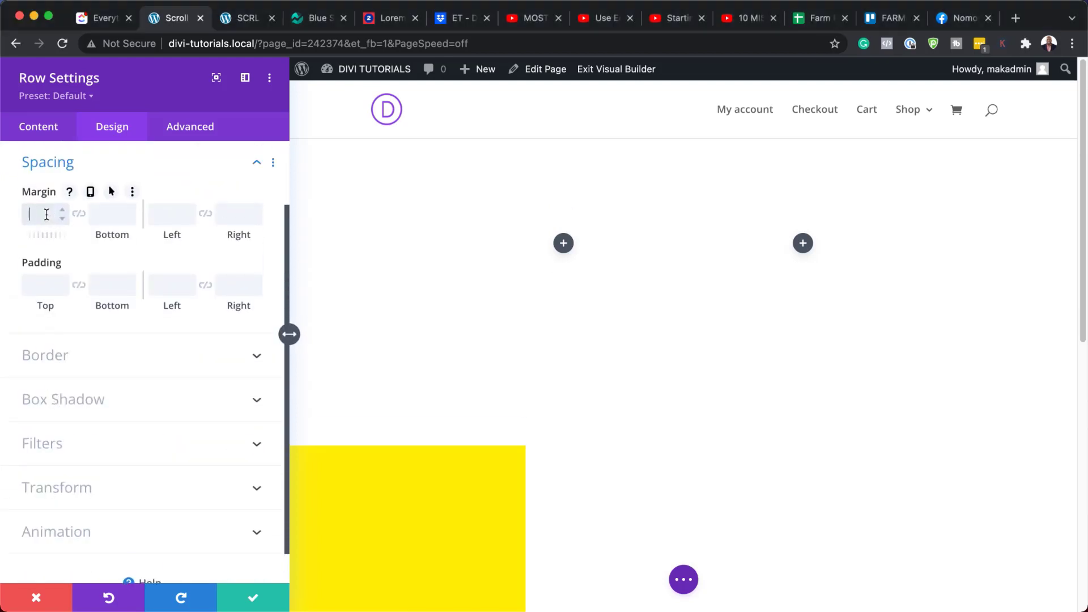
pyautogui.press('Return')
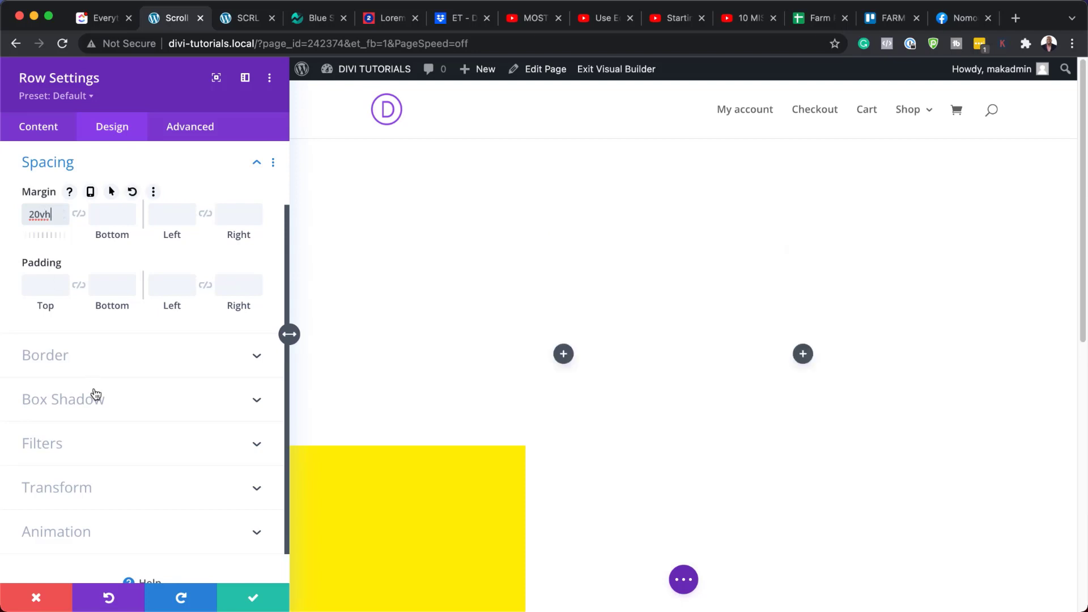
pyautogui.click(40, 127)
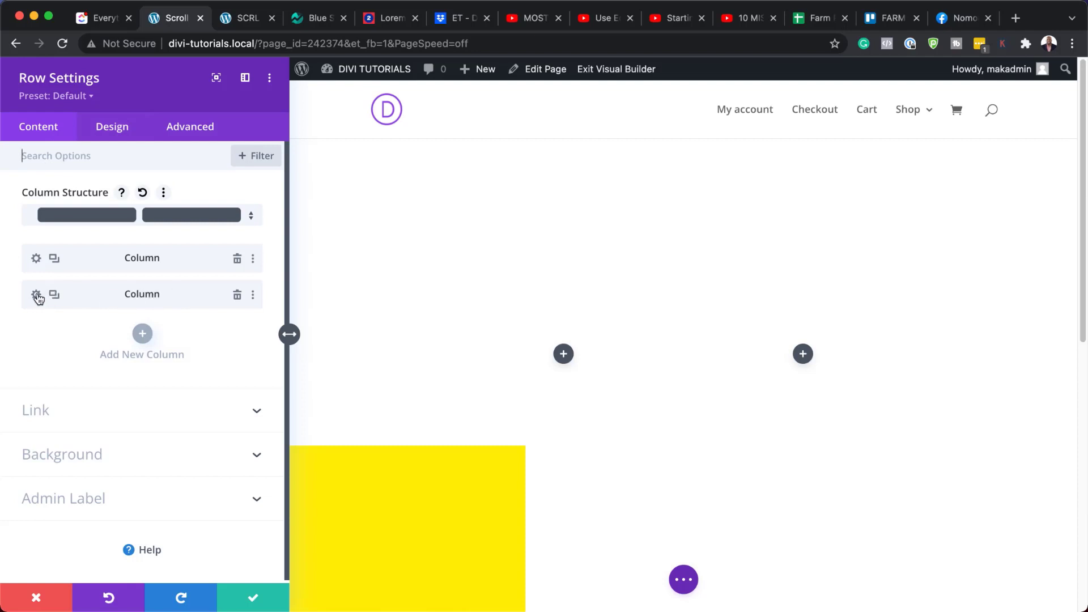
# - Give the second column 2vh top padding and linked 2vw left and right padding, then confirm
pyautogui.click(37, 295)
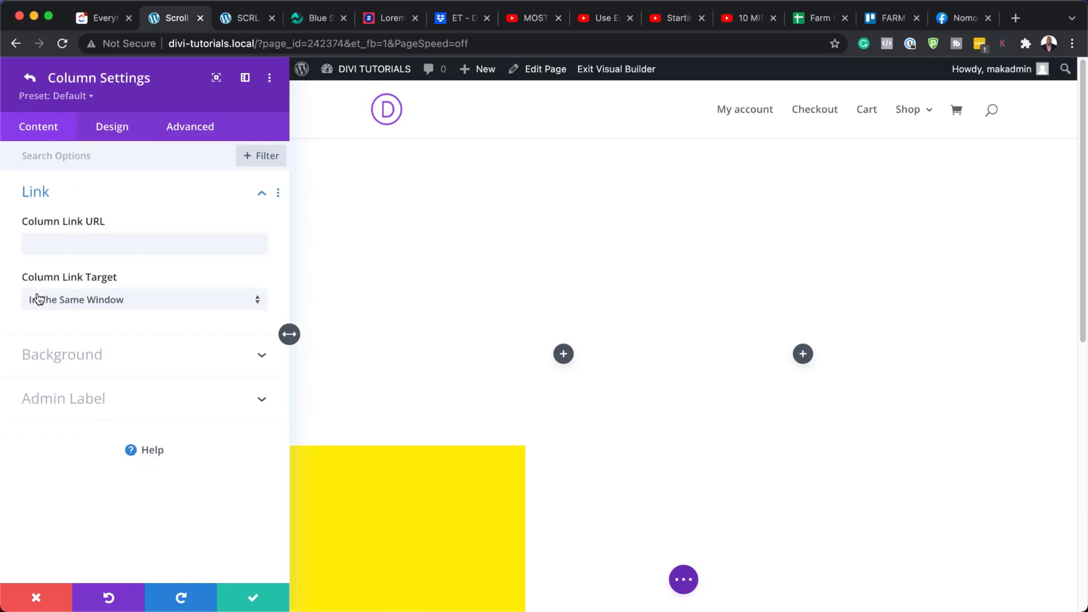
pyautogui.click(119, 129)
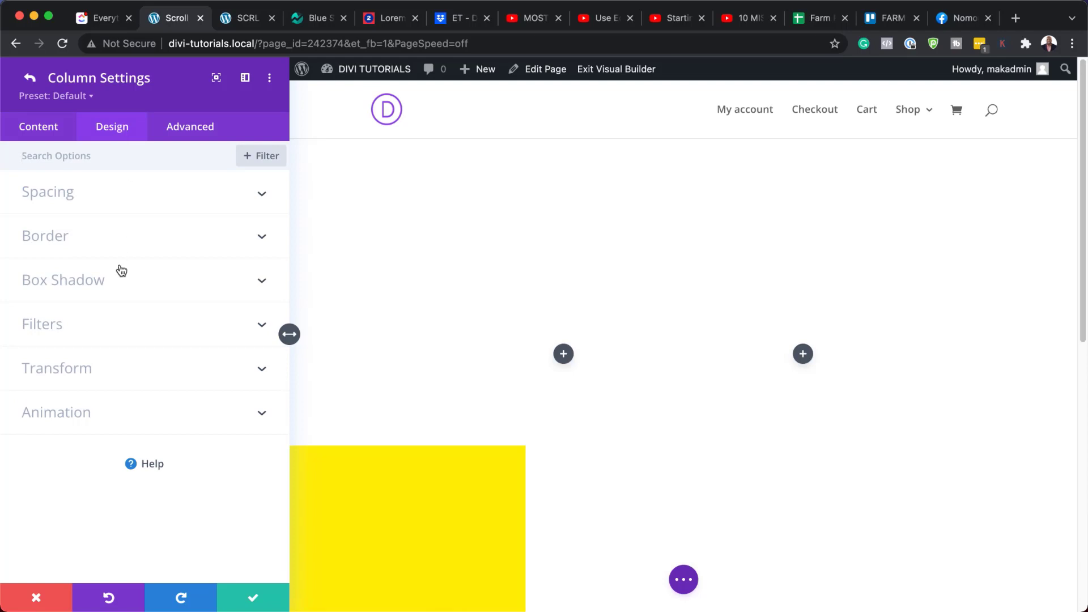
pyautogui.click(65, 194)
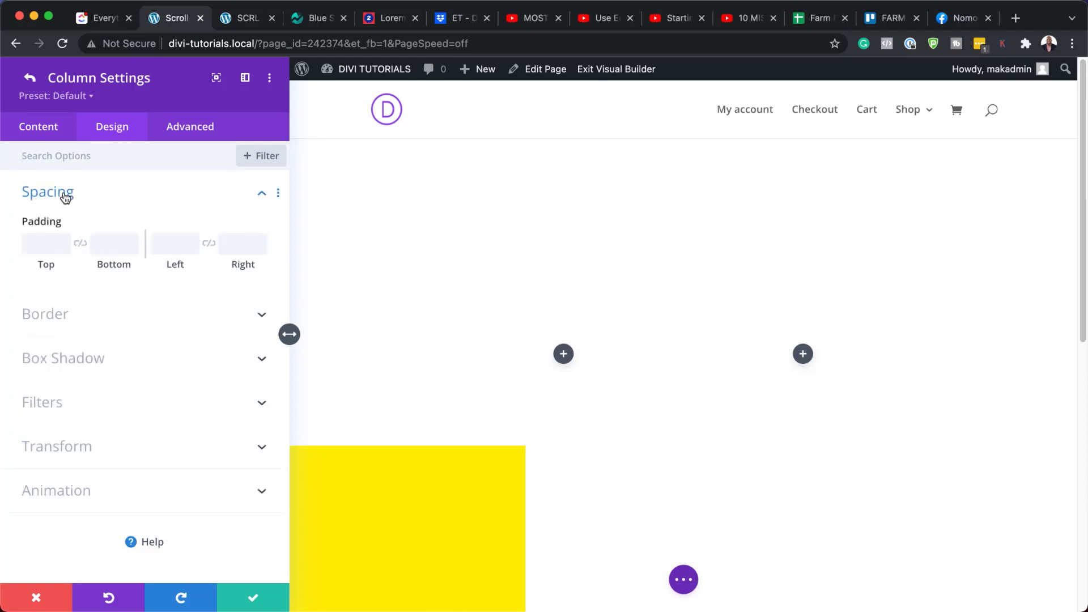
pyautogui.click(31, 244)
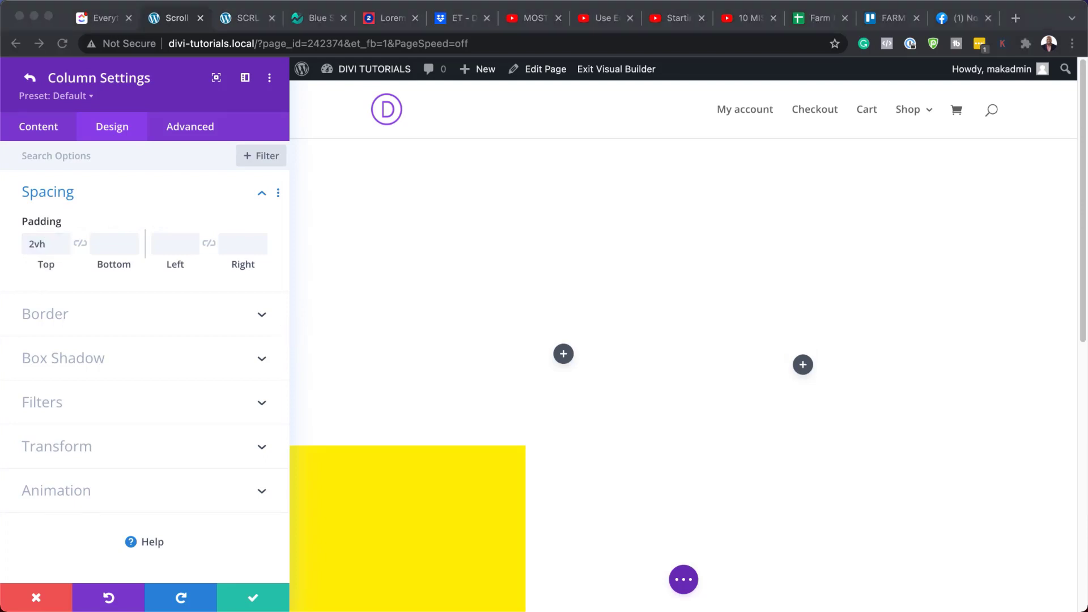
pyautogui.click(168, 246)
pyautogui.write('2vw')
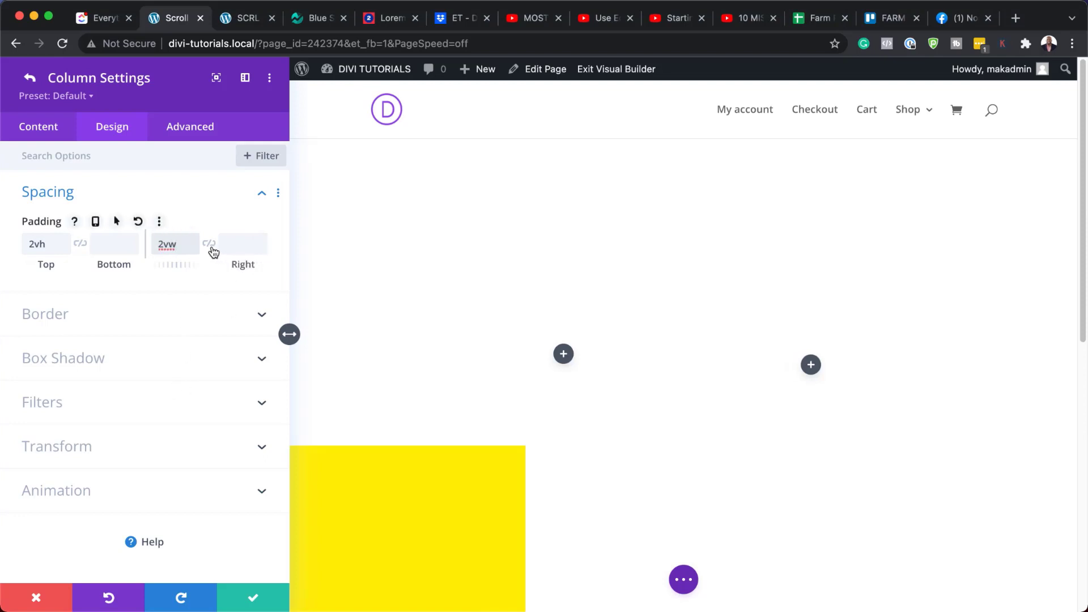
pyautogui.click(209, 243)
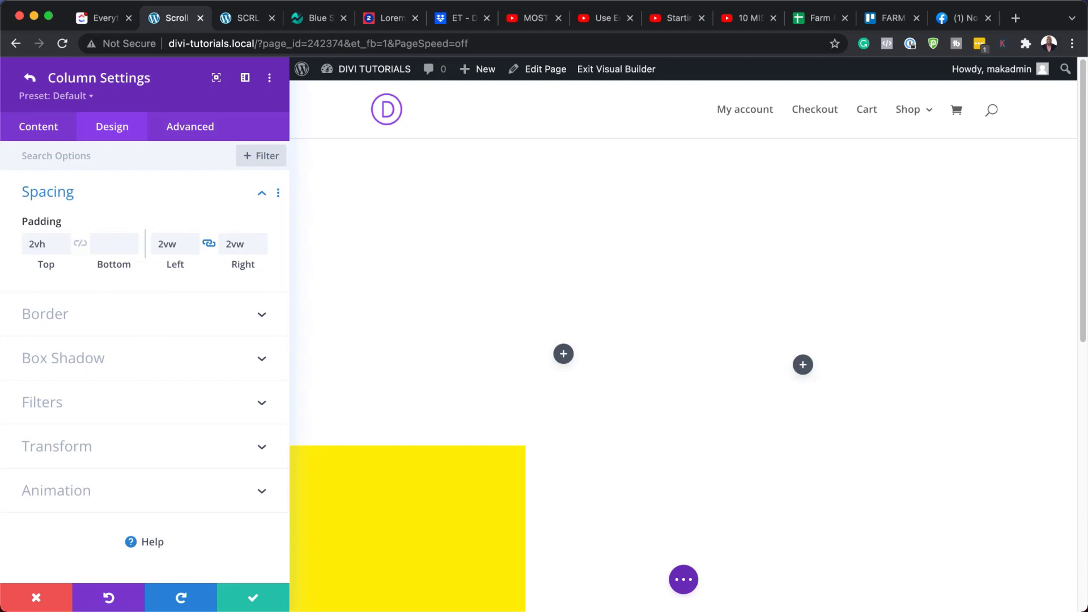
pyautogui.moveTo(289, 334)
pyautogui.click(252, 604)
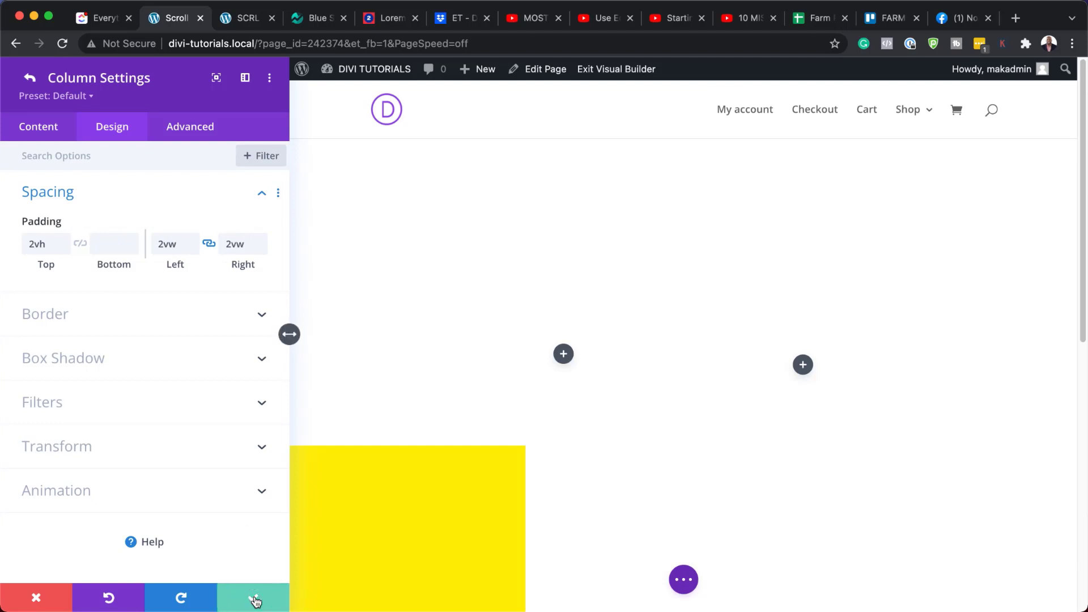
# - Save the row, then insert an Image module in the left column with image-006.jpg
pyautogui.click(254, 602)
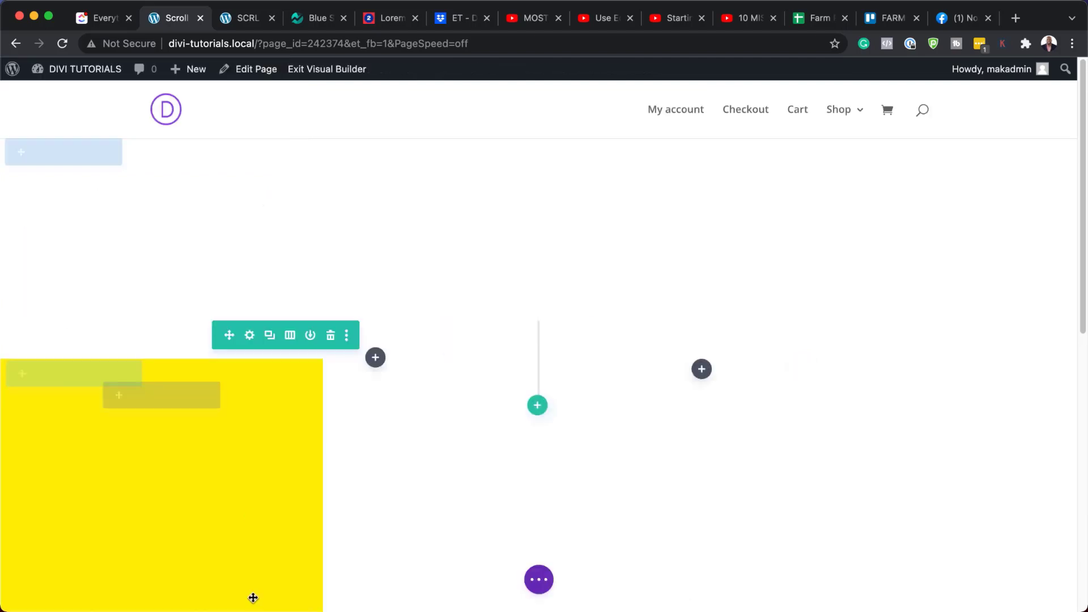
pyautogui.click(376, 358)
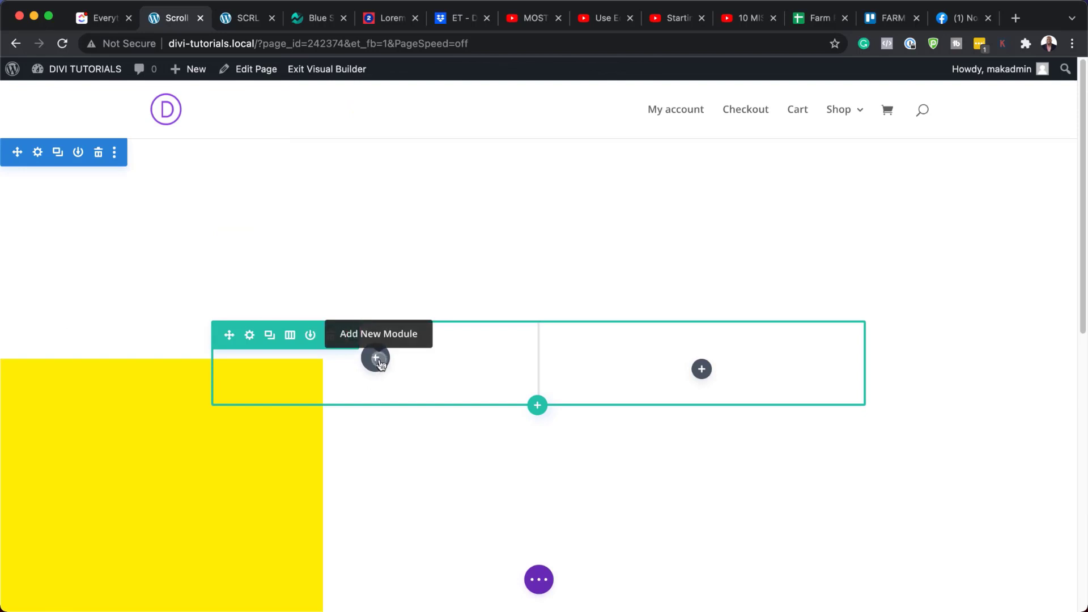
pyautogui.write('im')
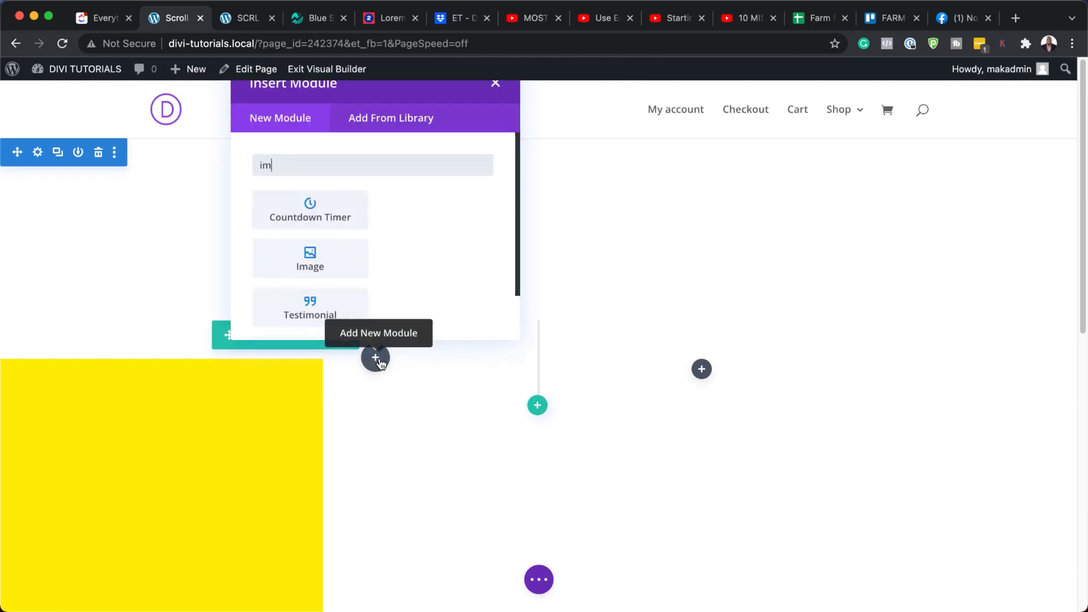
pyautogui.write('age')
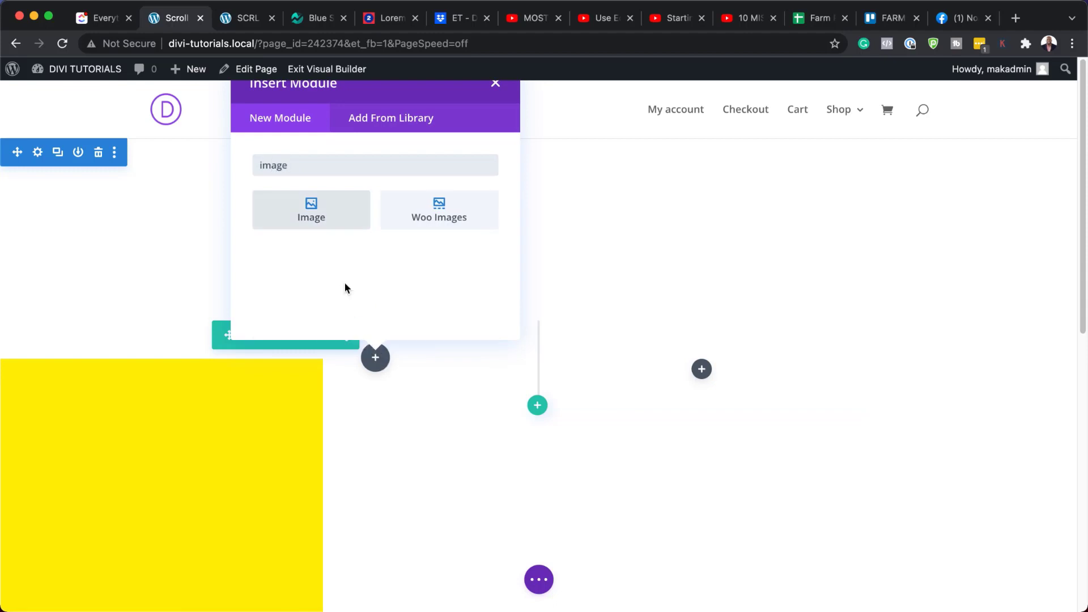
pyautogui.click(340, 214)
pyautogui.click(146, 298)
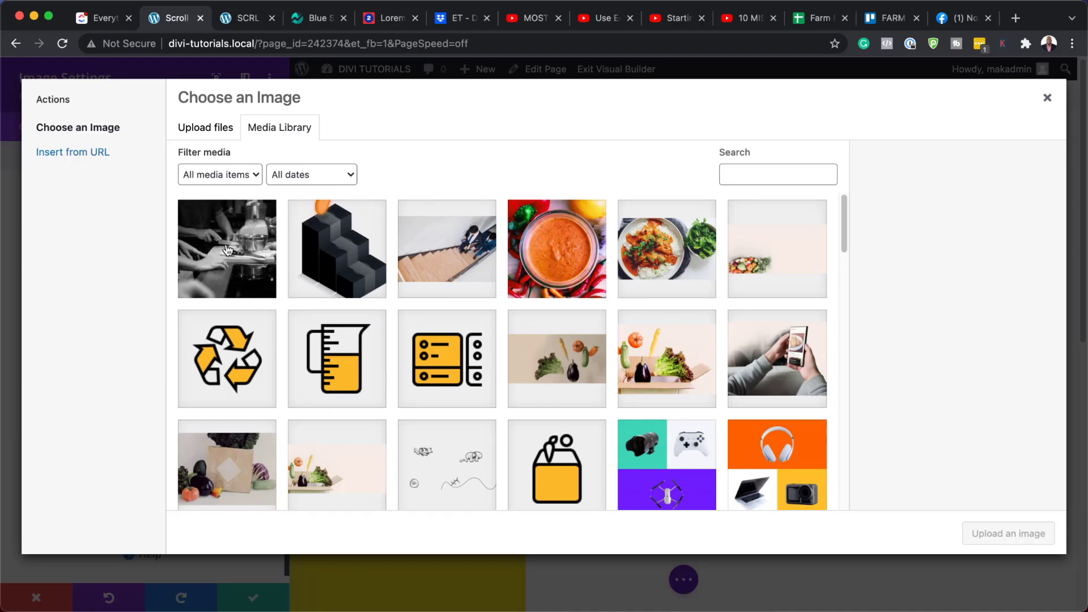
pyautogui.click(227, 249)
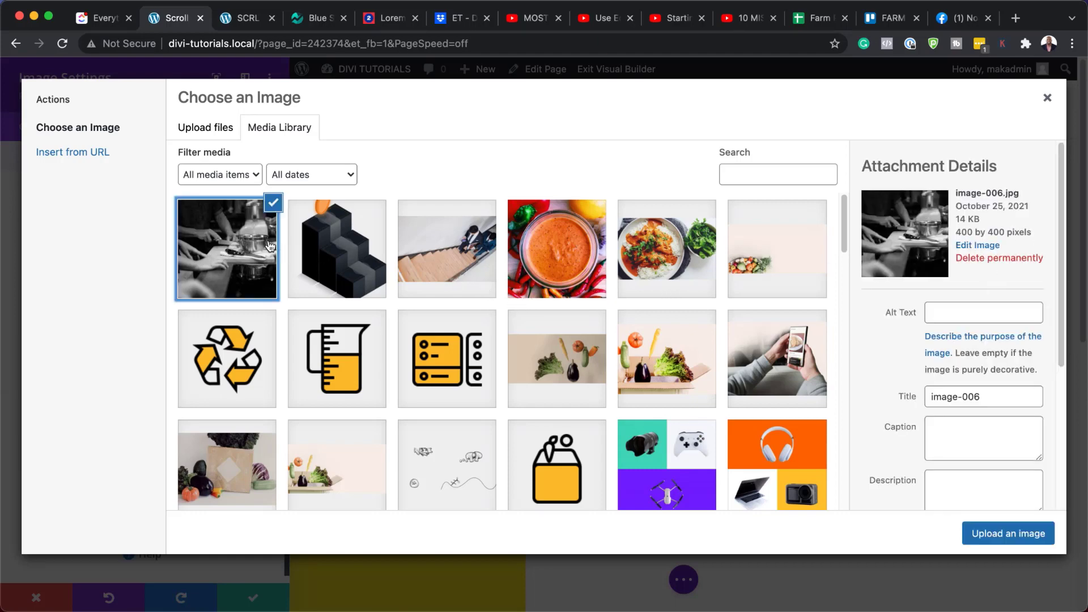
pyautogui.click(992, 539)
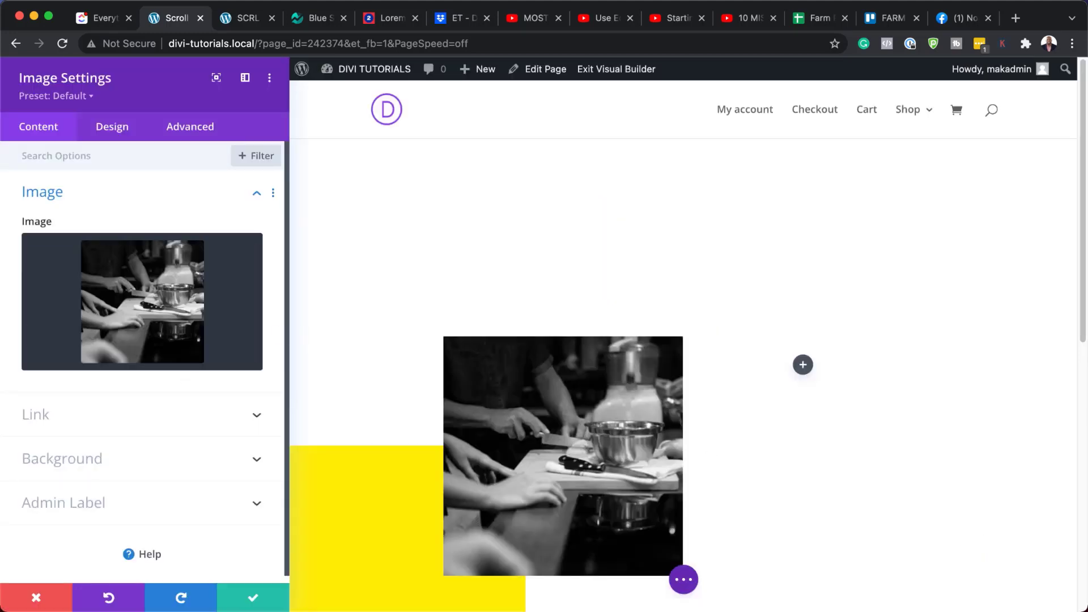
# - Turn on Force Fullwidth in the image's Design sizing options and save the module
pyautogui.click(112, 127)
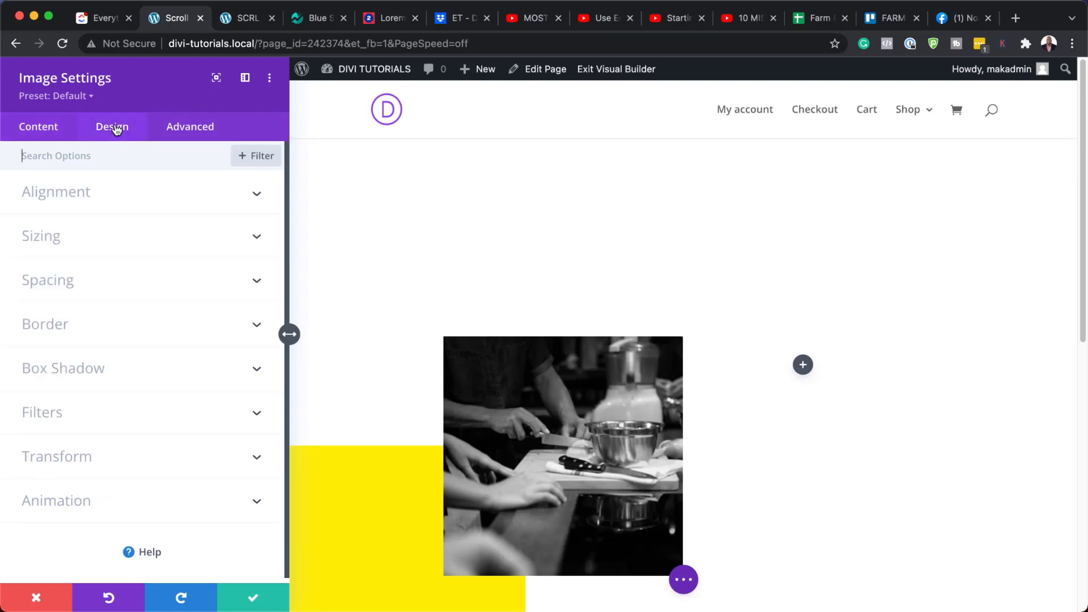
pyautogui.click(58, 195)
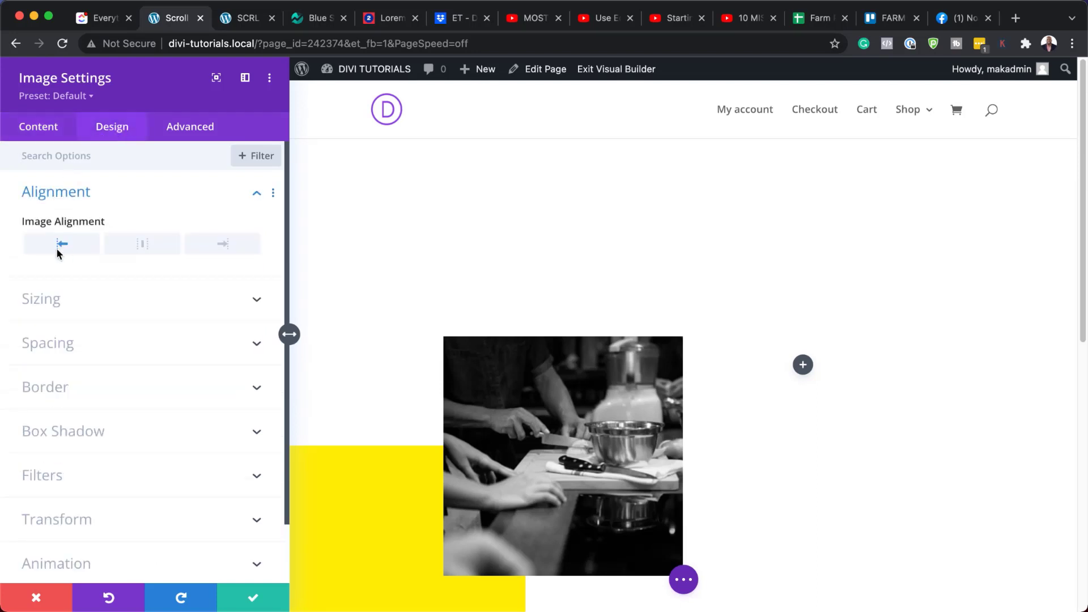
pyautogui.click(53, 301)
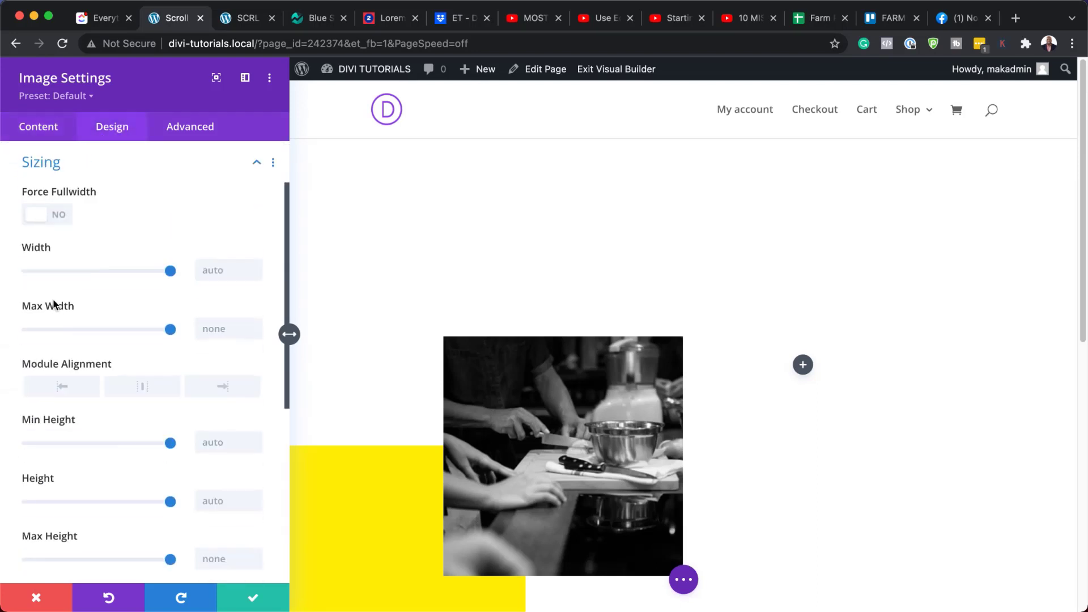
pyautogui.click(60, 218)
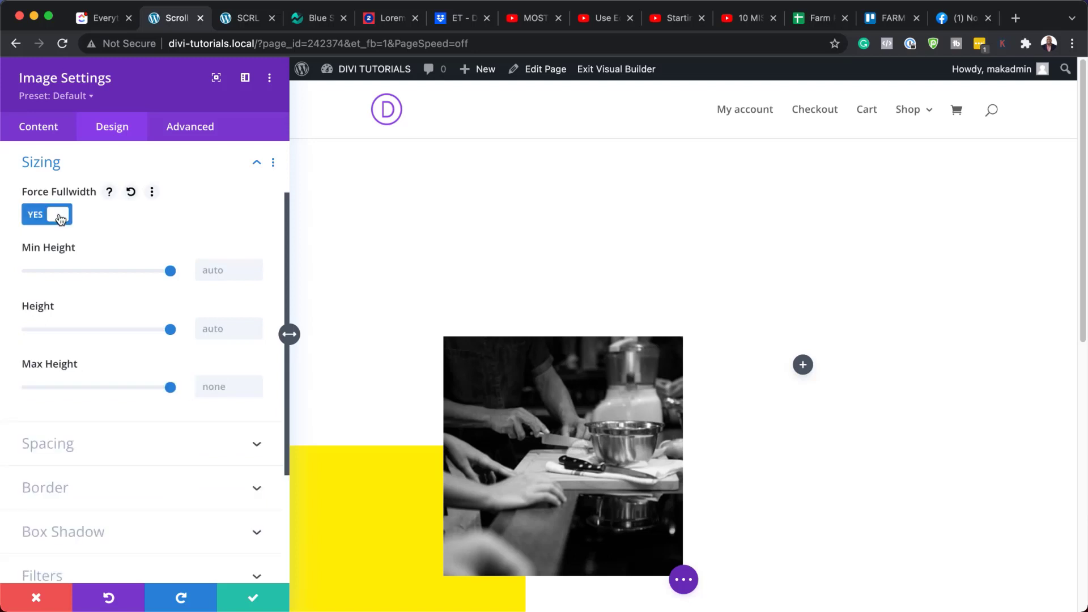
pyautogui.click(254, 597)
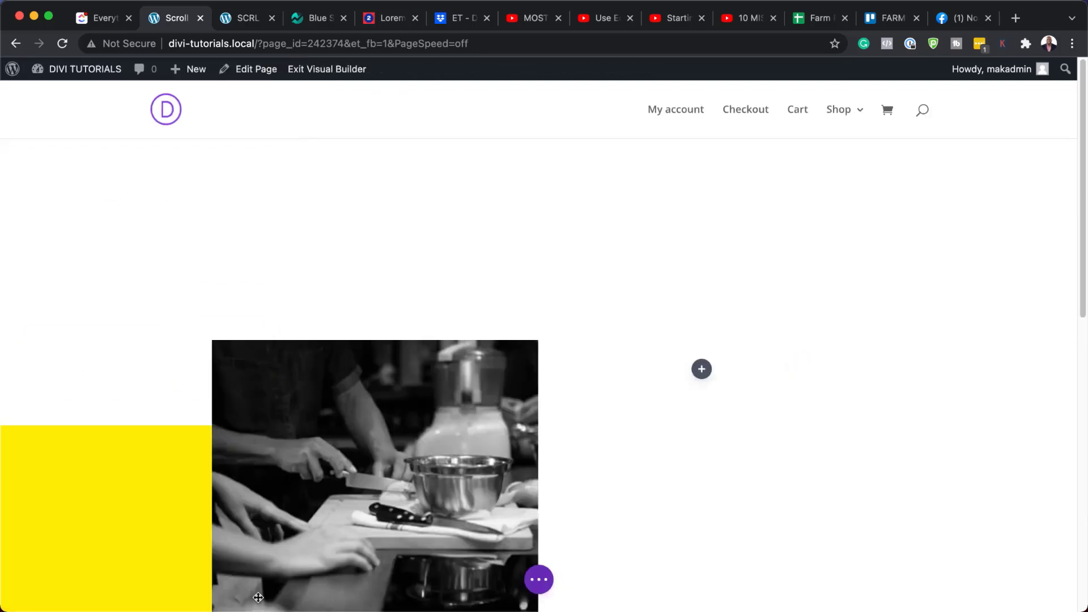
# - Add a Text module to the right column with 'Lorem ipsum dolor sit amet' as a Heading 2
pyautogui.click(702, 369)
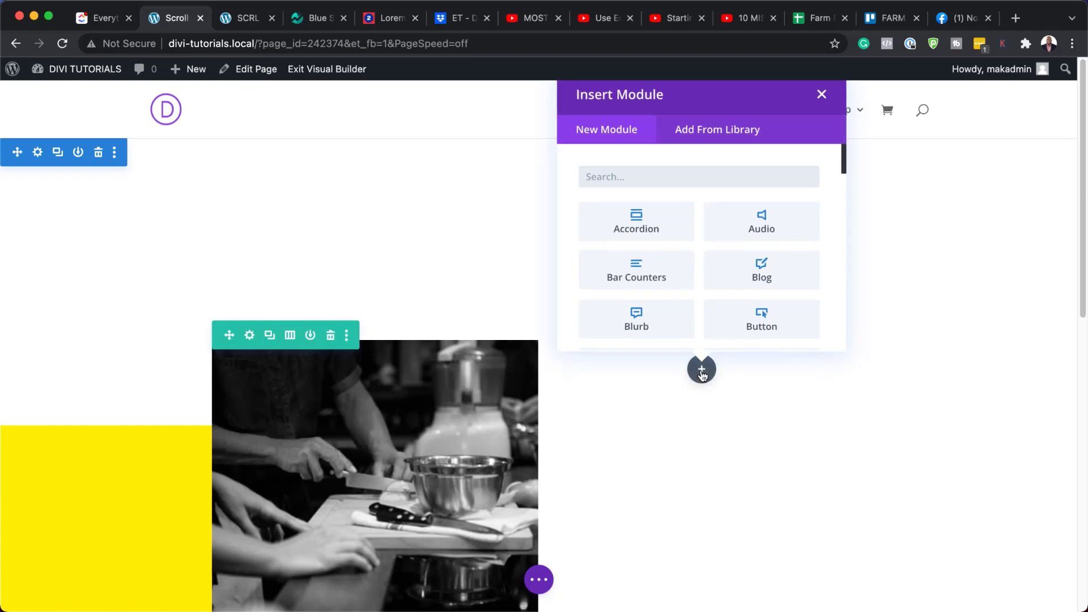
pyautogui.write('text')
pyautogui.click(666, 240)
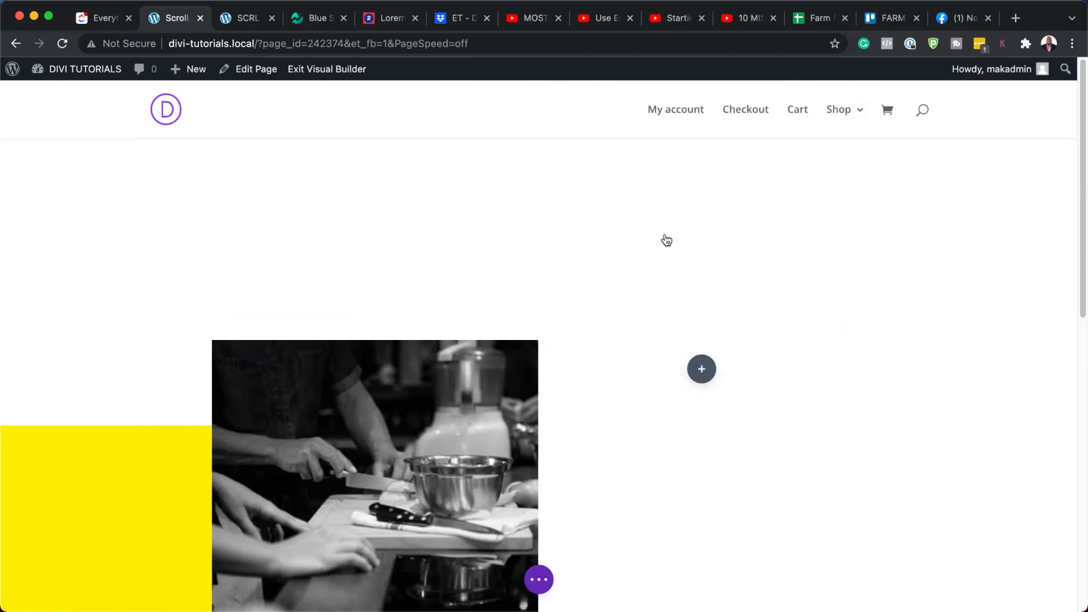
pyautogui.moveTo(188, 435); pyautogui.dragTo(4, 334)
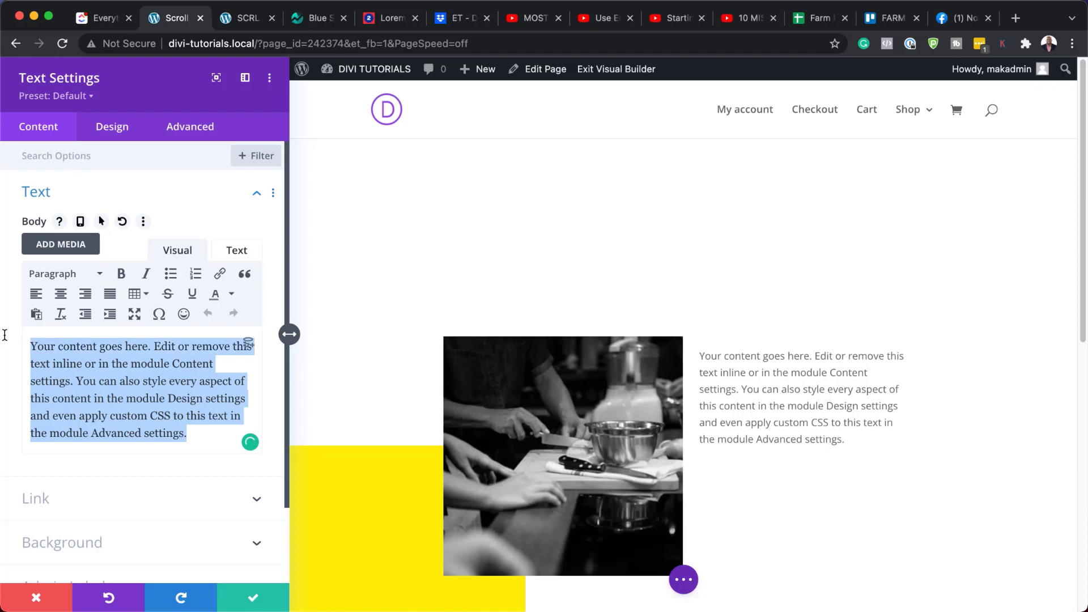
pyautogui.write('Lorem ipsum dolor sit amet')
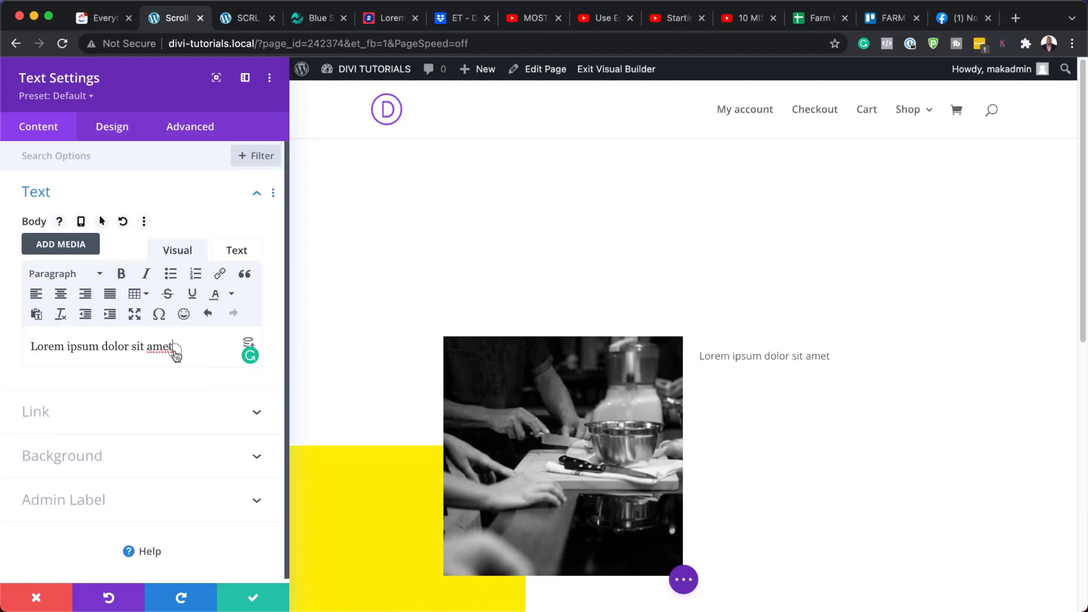
pyautogui.tripleClick(175, 347)
pyautogui.click(88, 274)
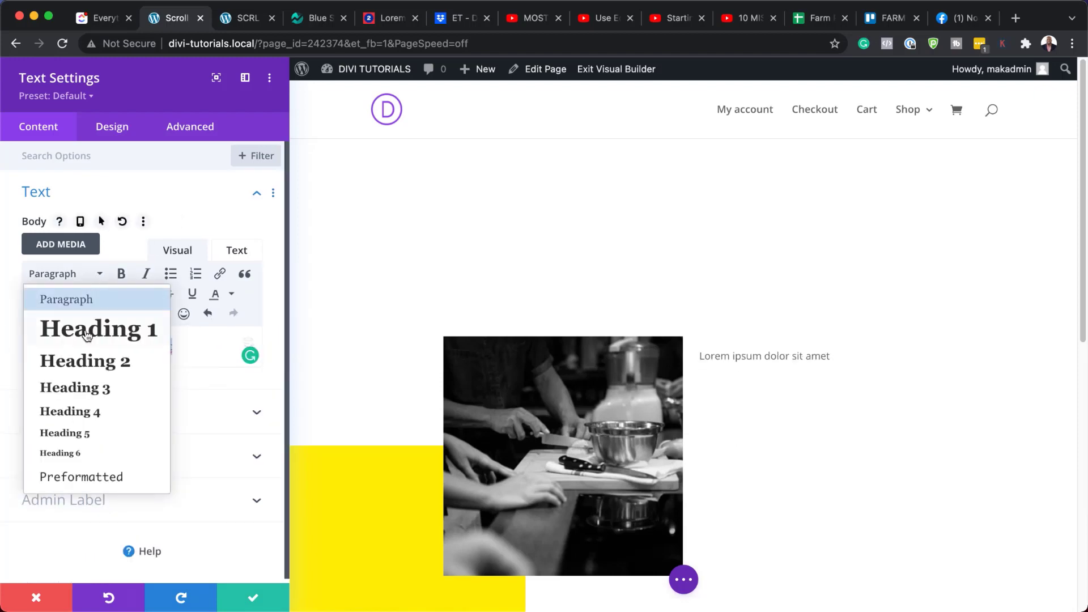
pyautogui.click(85, 363)
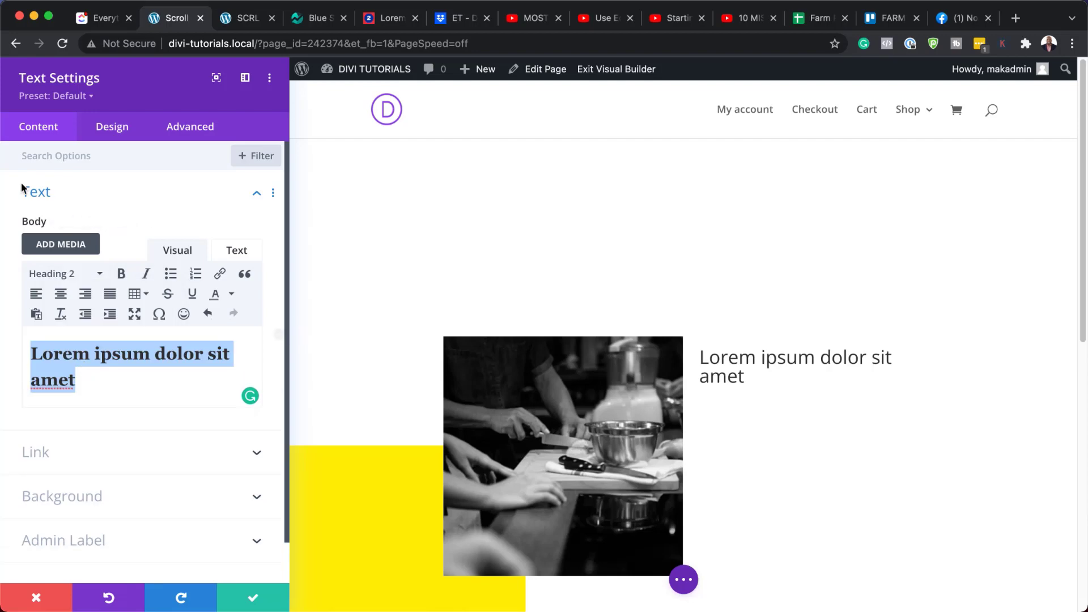
# - Style the module's H2 heading text with the Anton font at 5vw text size
pyautogui.click(113, 130)
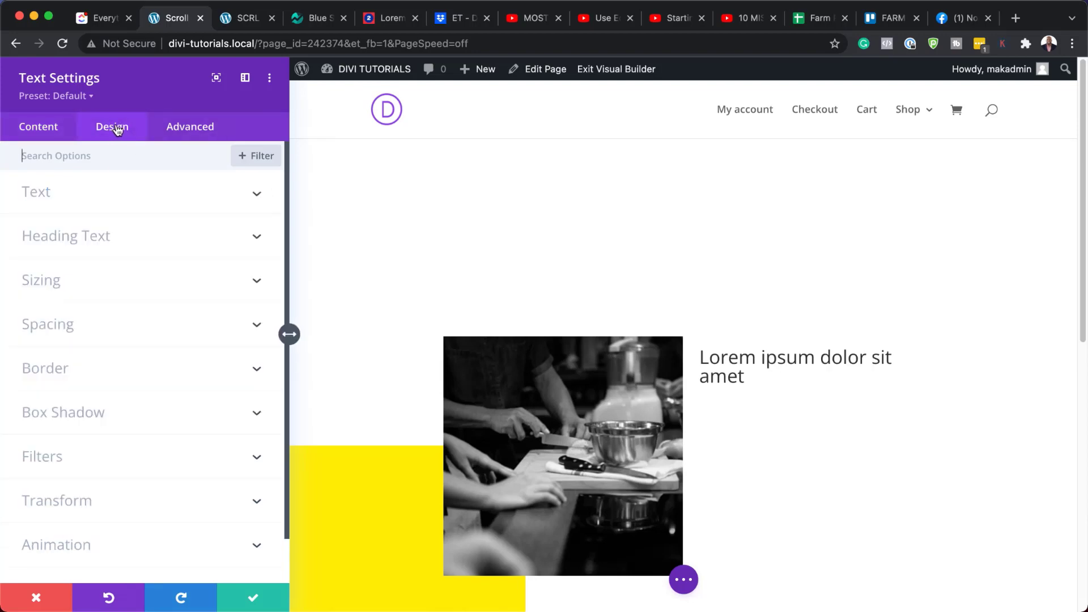
pyautogui.click(59, 238)
pyautogui.click(76, 202)
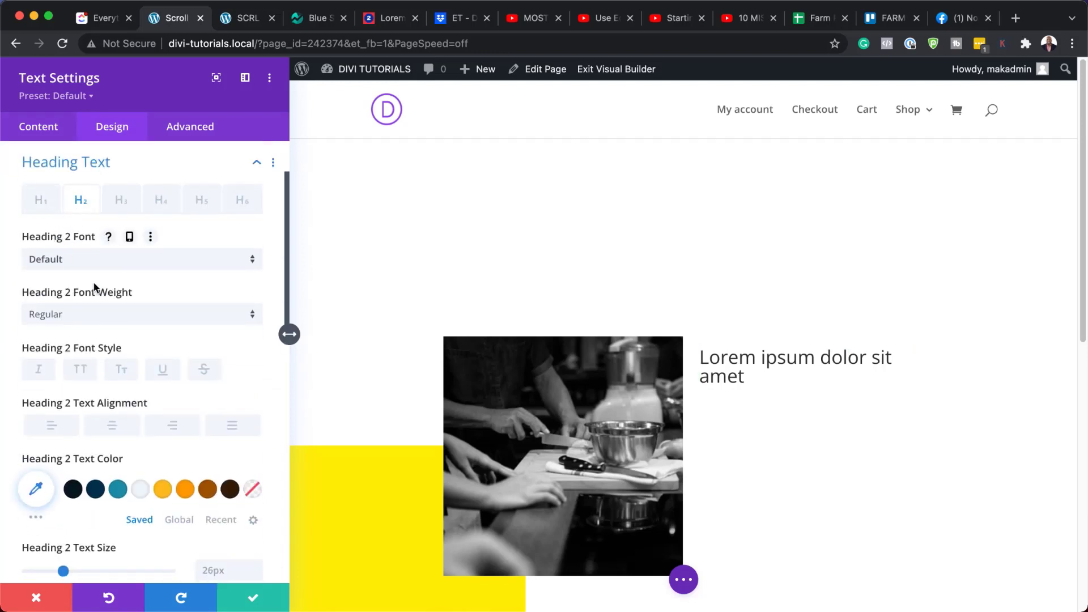
pyautogui.click(135, 259)
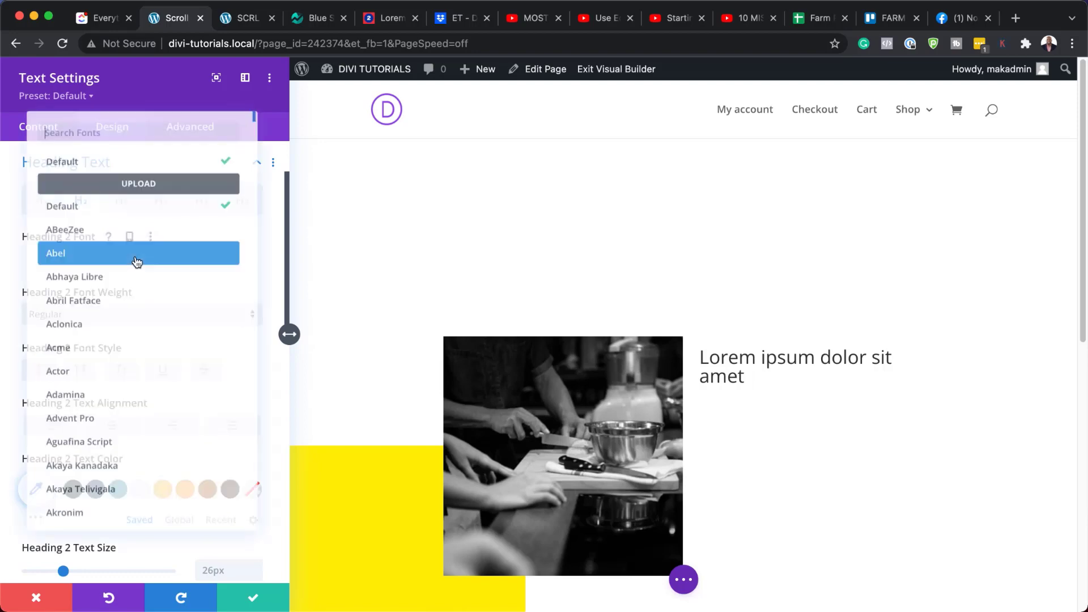
pyautogui.write('A')
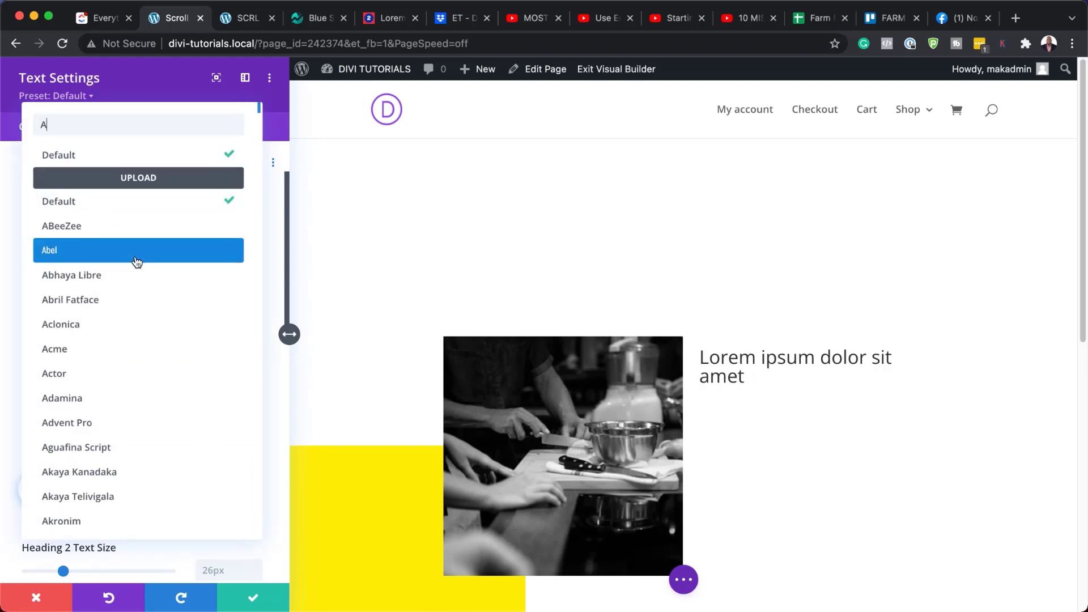
pyautogui.write('nto')
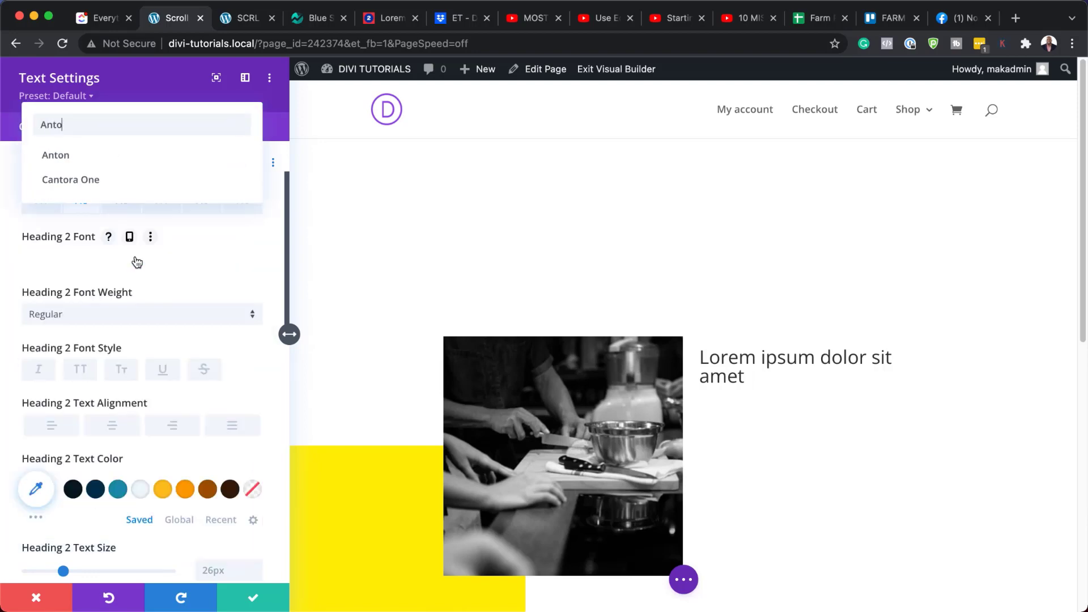
pyautogui.click(121, 154)
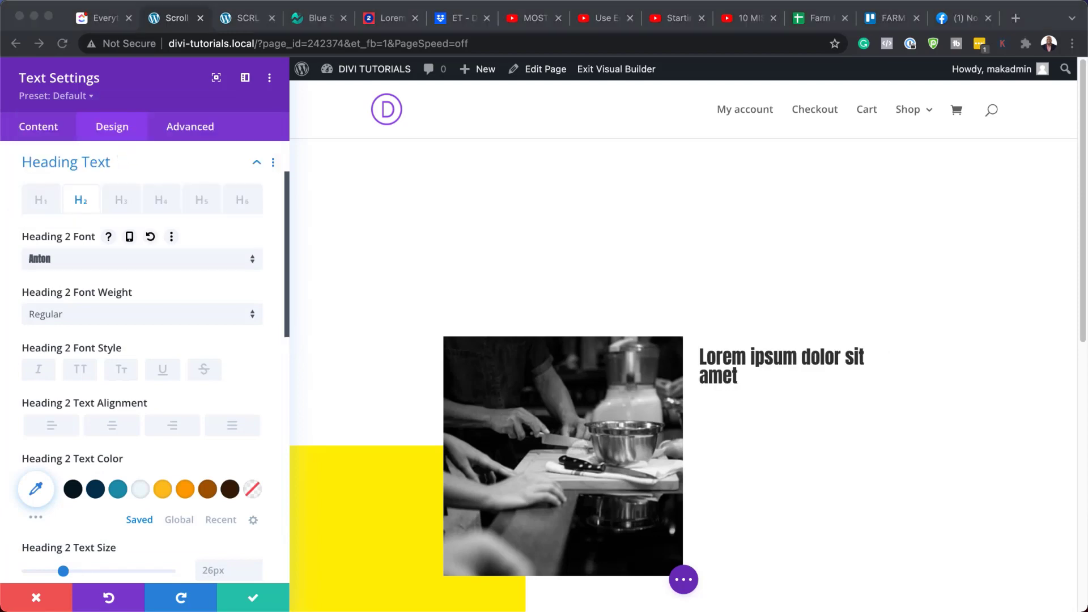
pyautogui.scroll(-5, 186, 432)
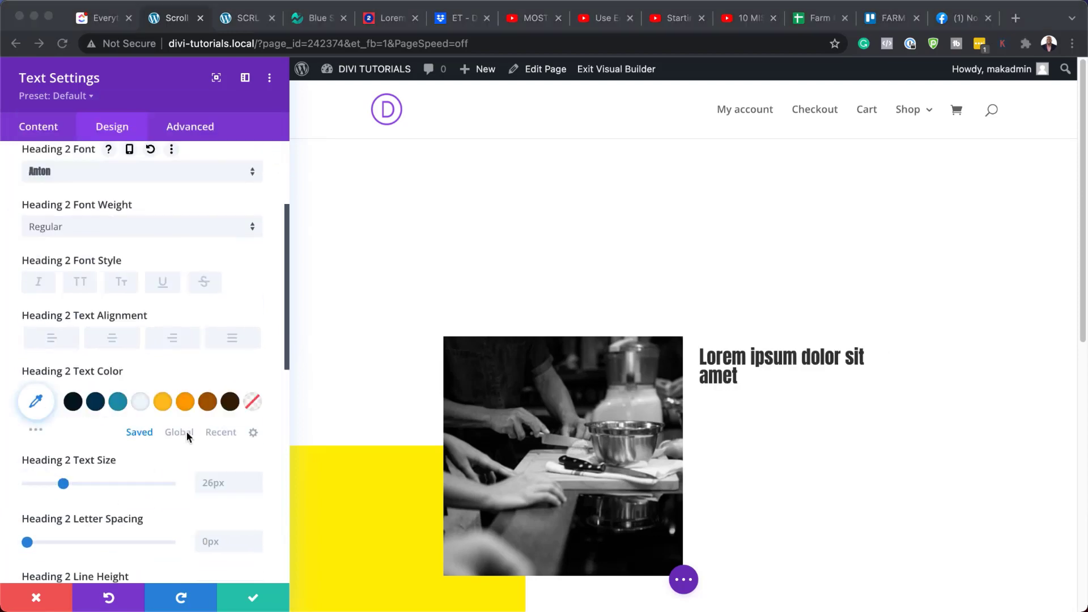
pyautogui.click(231, 425)
pyautogui.write('5vw')
pyautogui.press('BackSpace')
pyautogui.press('BackSpace')
pyautogui.write('p')
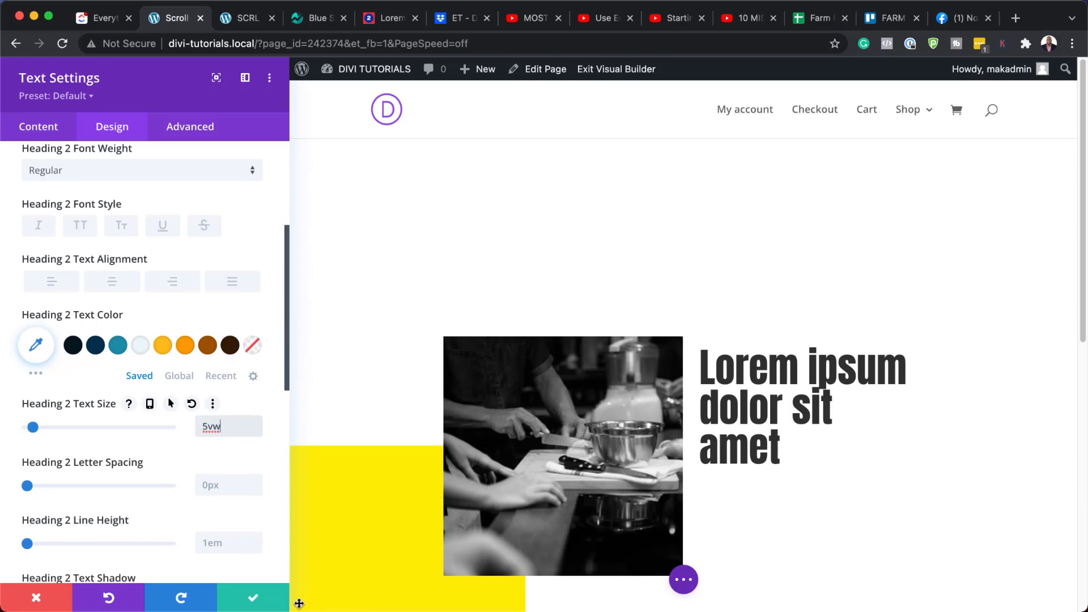
# - Save the heading, then add a Text module below it with a pasted Lorem ipsum paragraph
pyautogui.click(253, 598)
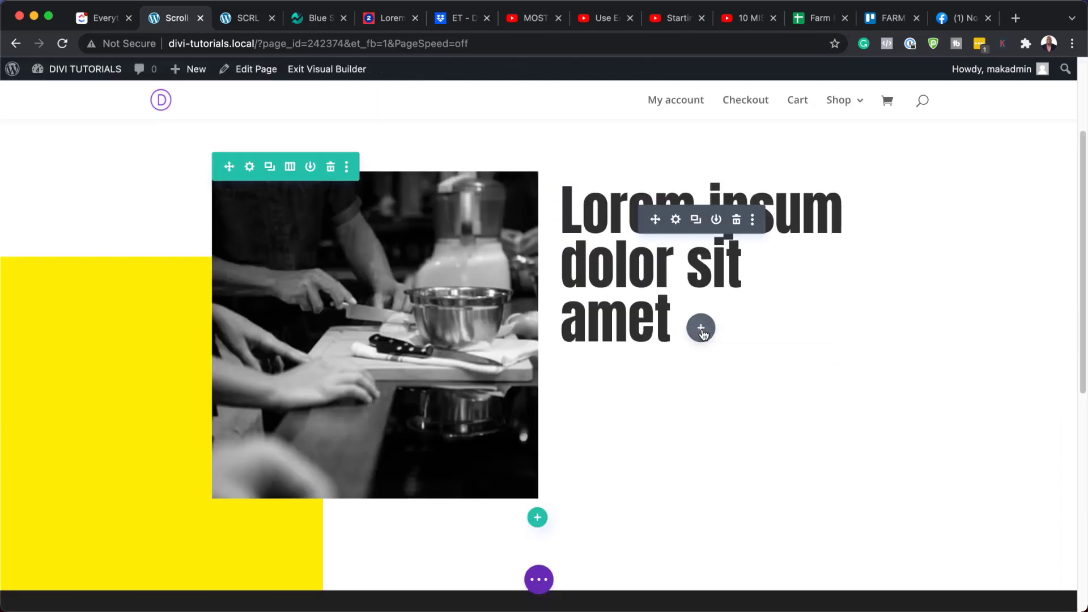
pyautogui.click(703, 332)
pyautogui.write('text')
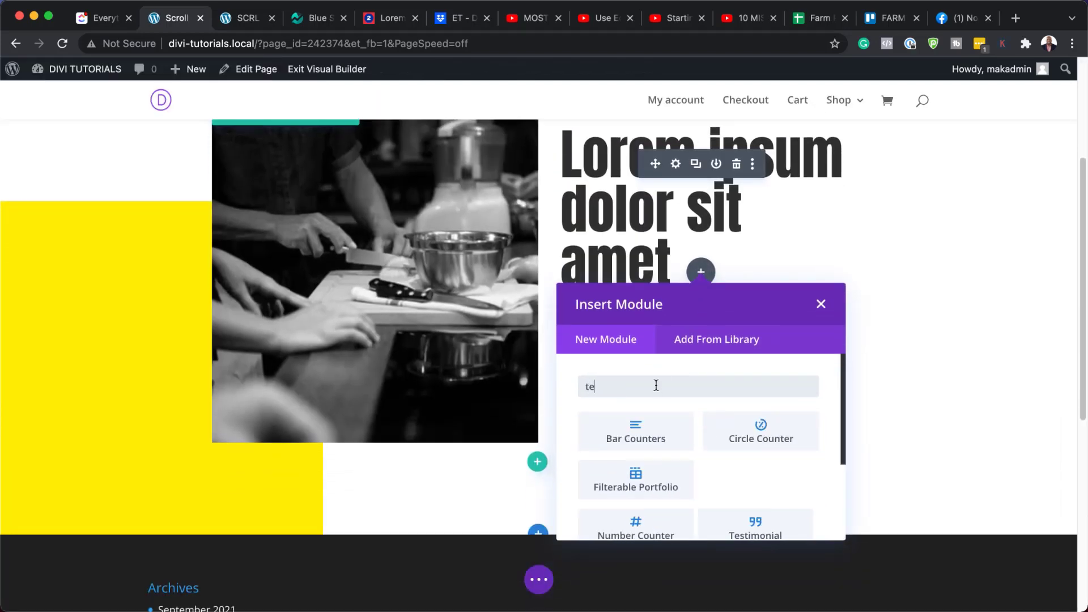
pyautogui.click(637, 431)
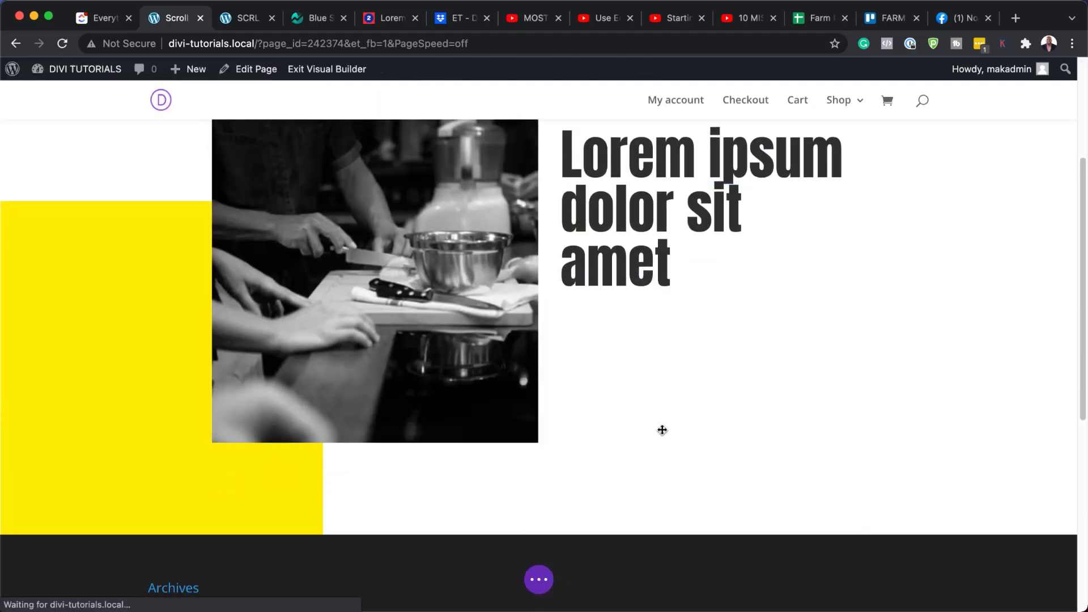
pyautogui.hotkey('ctrl', 'a')
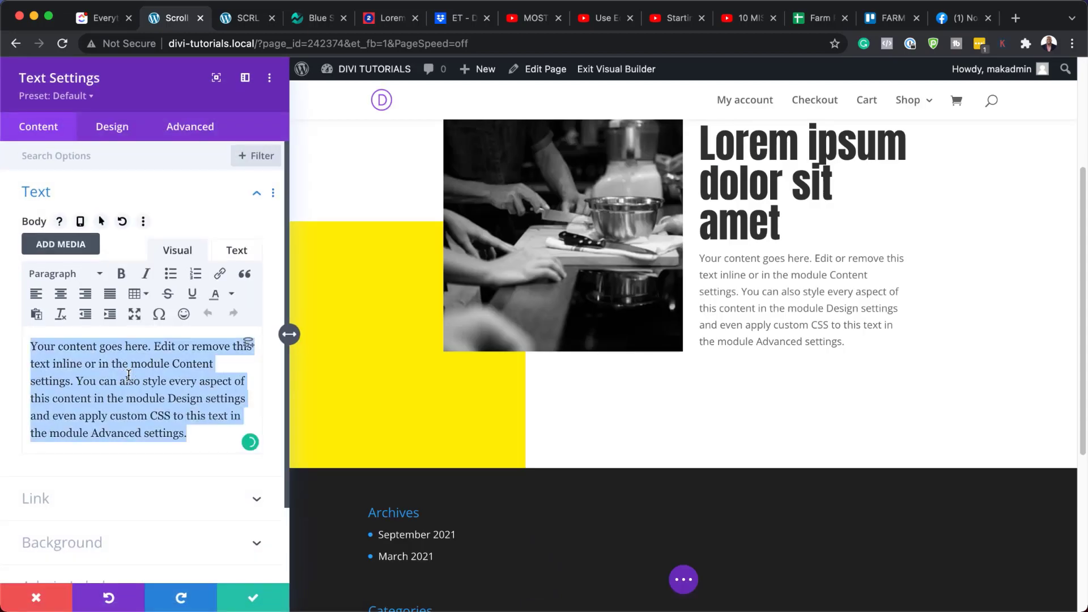
pyautogui.press('BackSpace')
pyautogui.write('Donec nec justo eget felis facilisis fermentum. Aliquam porttitor mauris sit amet orci. Aenean dignissim pellentesque felis.')
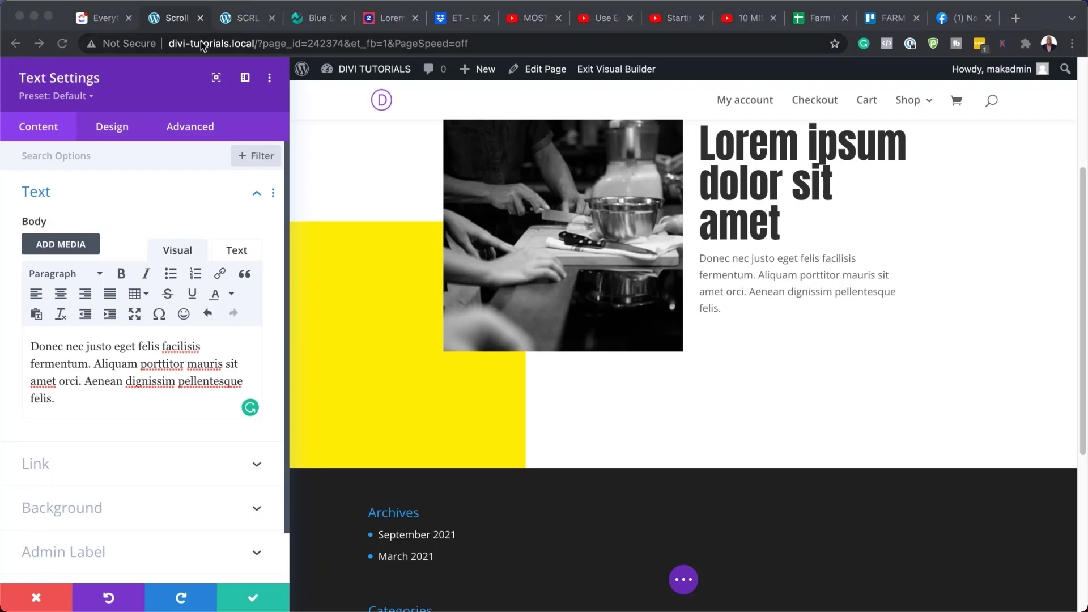
pyautogui.click(116, 134)
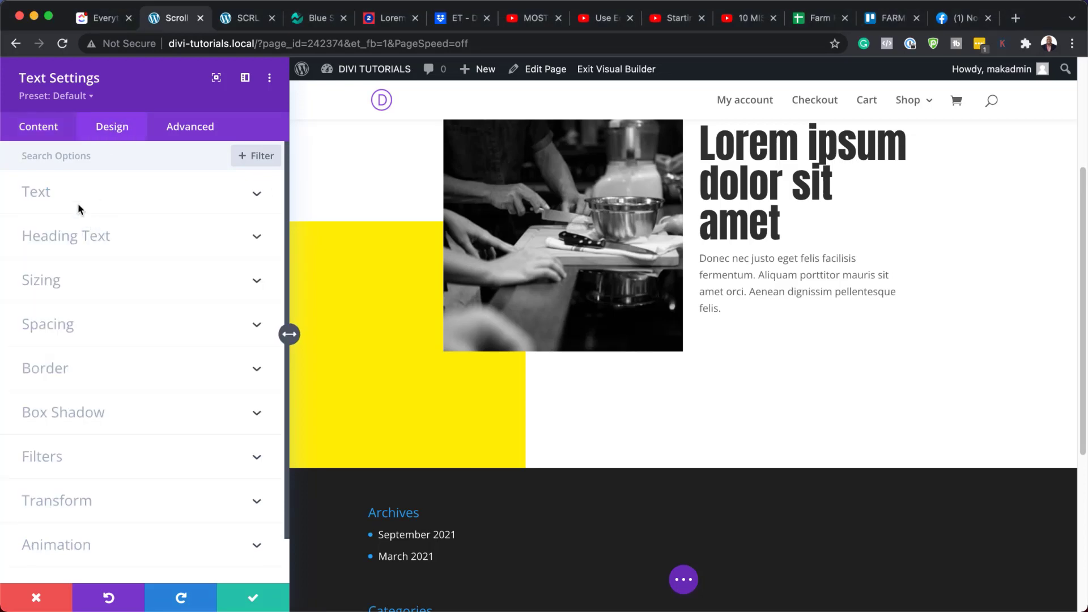
# - Set the paragraph text to Open Sans, 0.8vw size and 1.8em line height
pyautogui.click(74, 203)
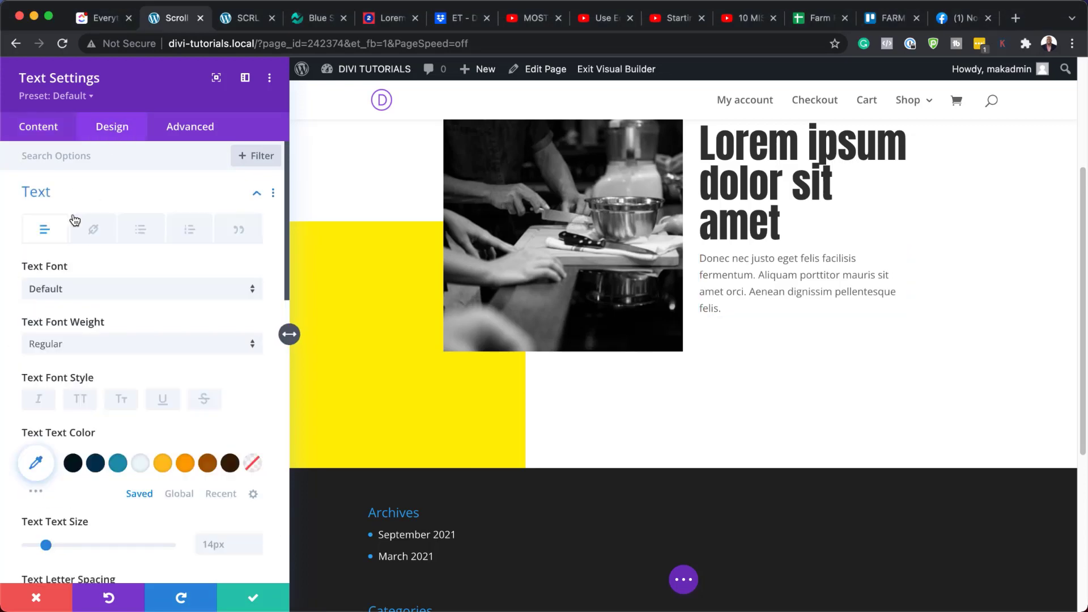
pyautogui.click(94, 295)
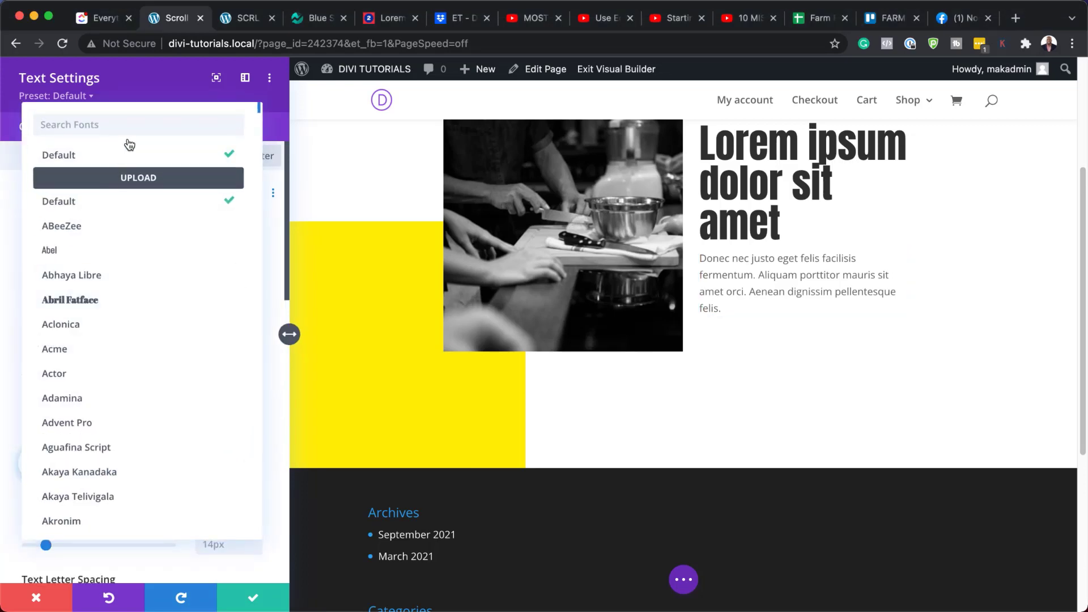
pyautogui.write('open')
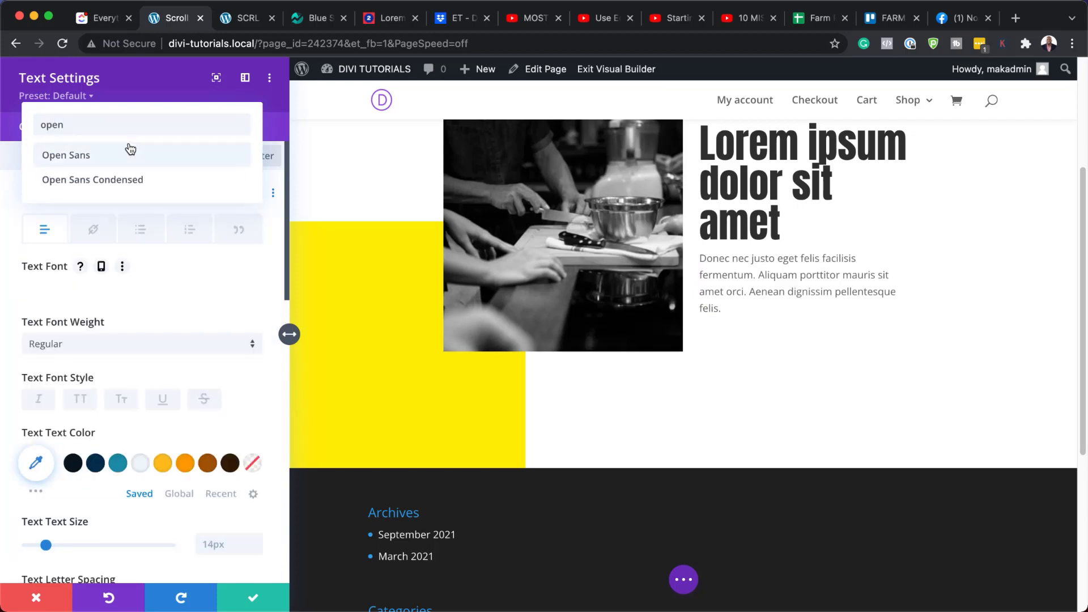
pyautogui.click(122, 154)
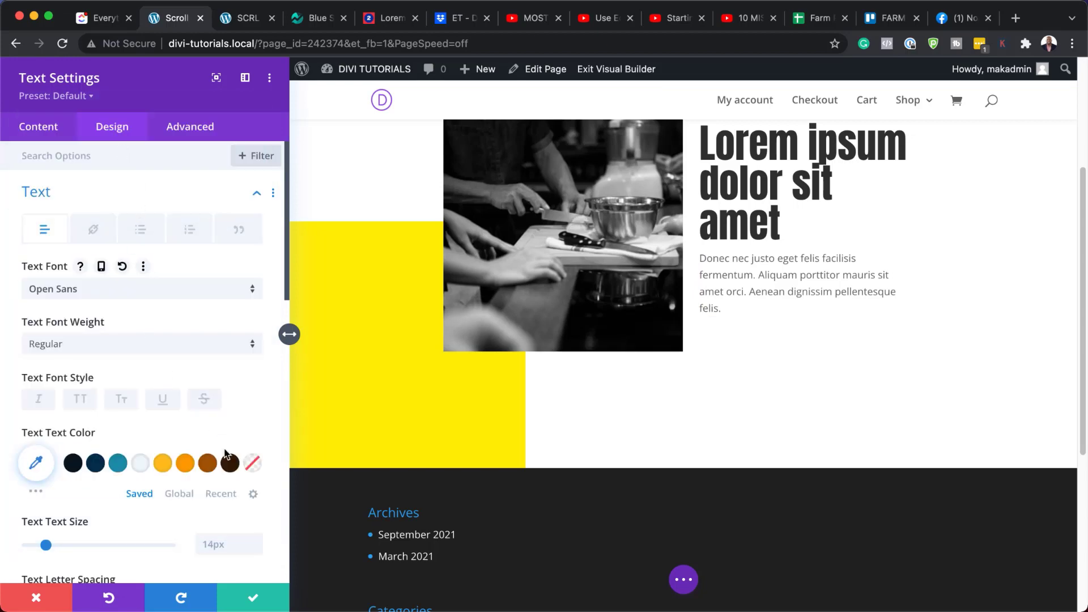
pyautogui.scroll(-1, 226, 453)
pyautogui.click(218, 504)
pyautogui.write('0.8vw')
pyautogui.scroll(-5, 259, 532)
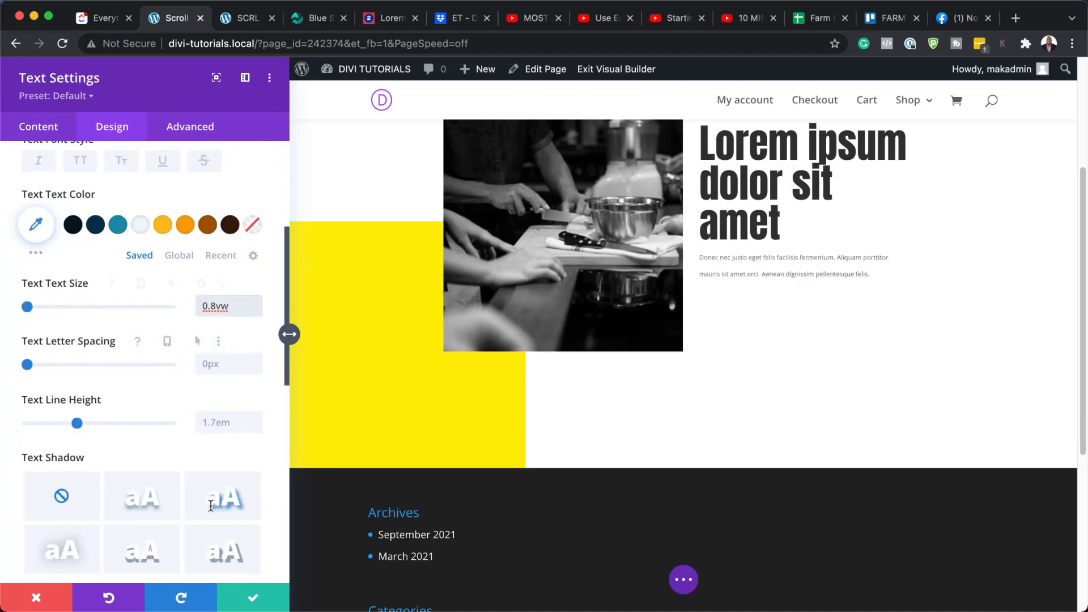
pyautogui.click(253, 415)
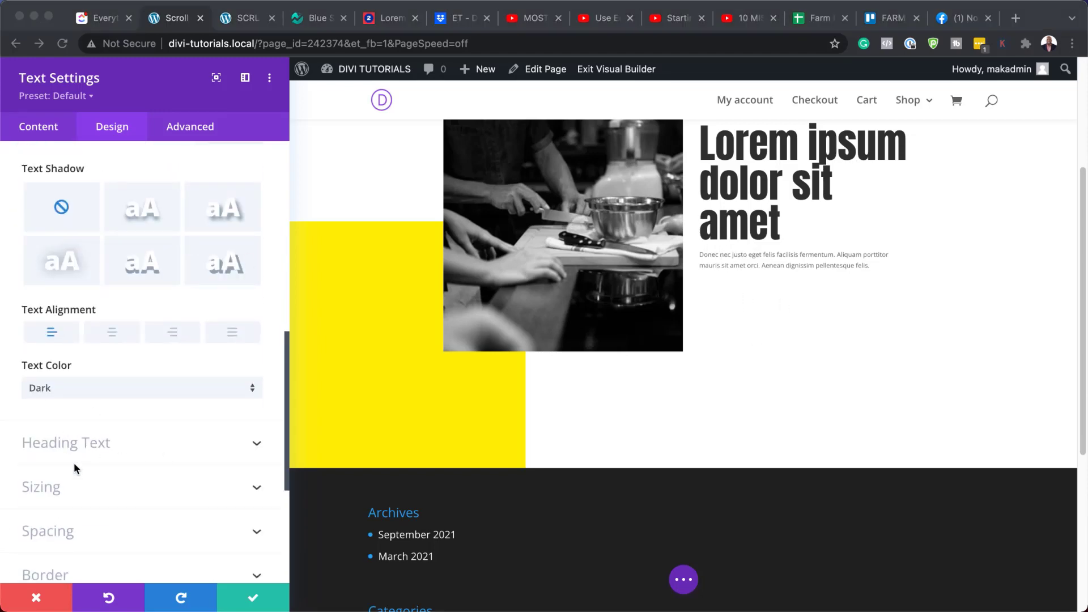
# - Give the paragraph linked 2vw top and bottom margins and save its settings
pyautogui.click(66, 529)
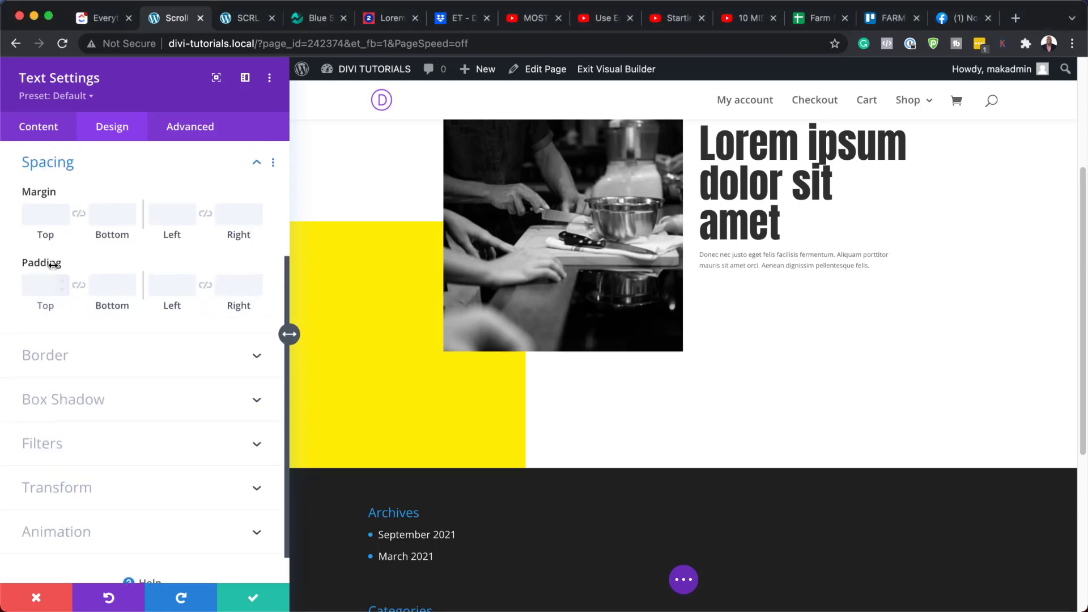
pyautogui.click(28, 211)
pyautogui.write('2vw')
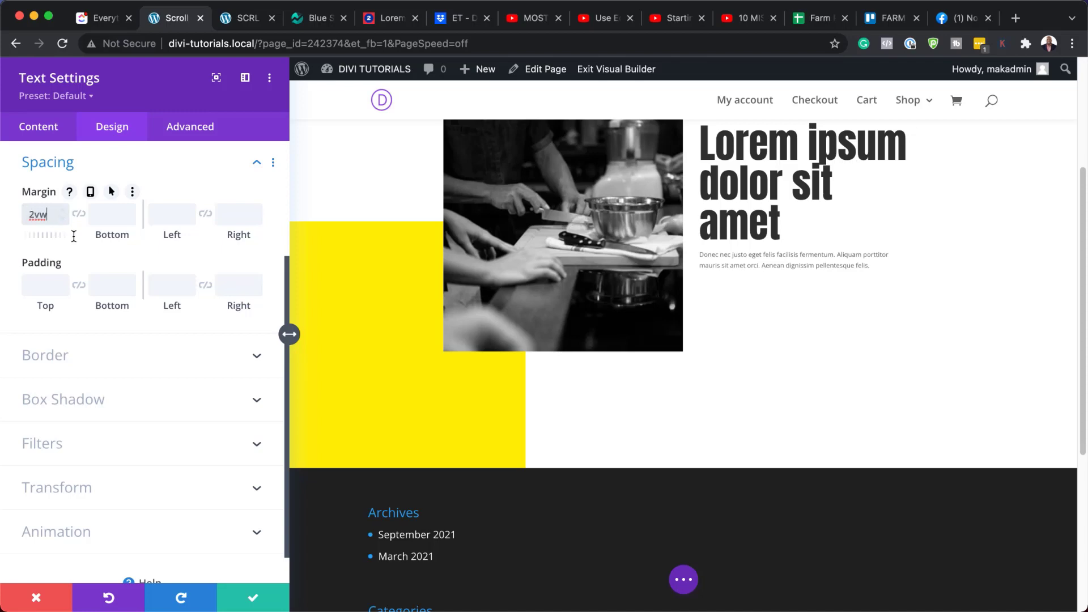
pyautogui.click(80, 214)
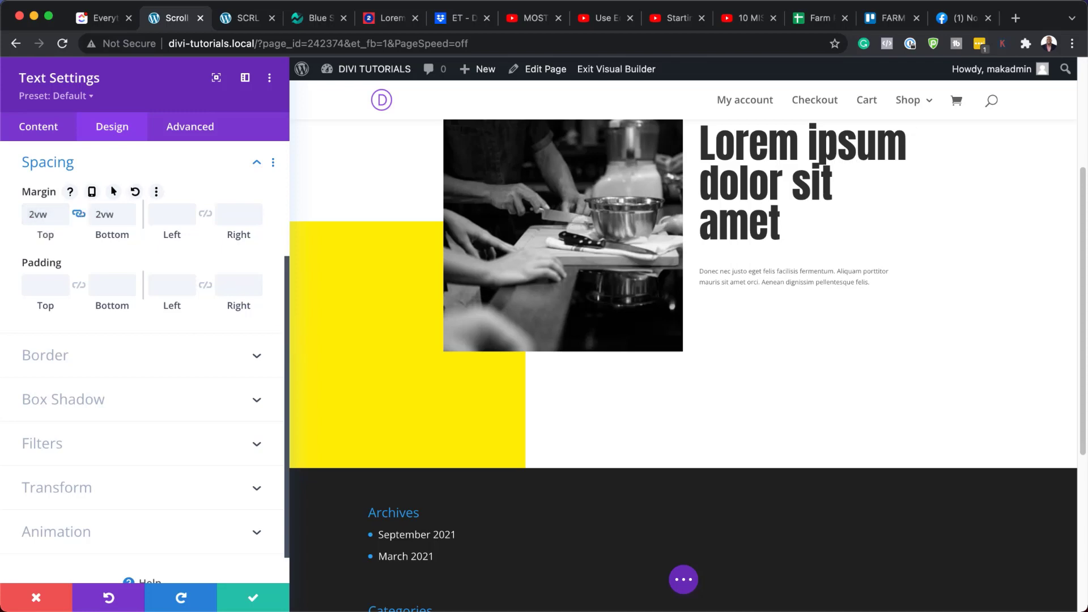
pyautogui.click(253, 605)
pyautogui.click(701, 358)
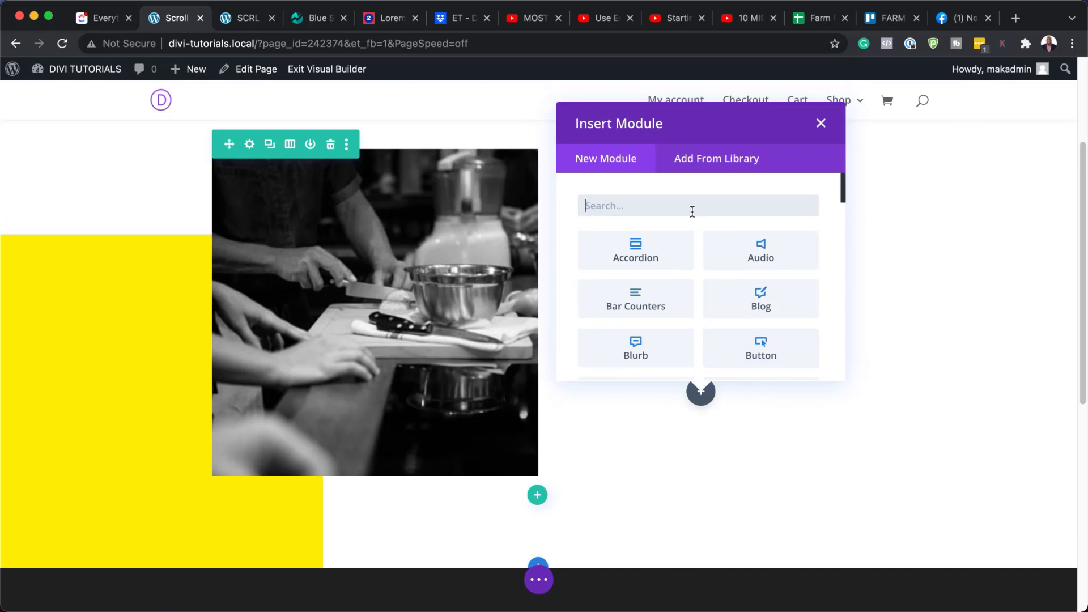
# - Insert a 'Click Here' Button module below the paragraph with its link URL set to #
pyautogui.write('butt')
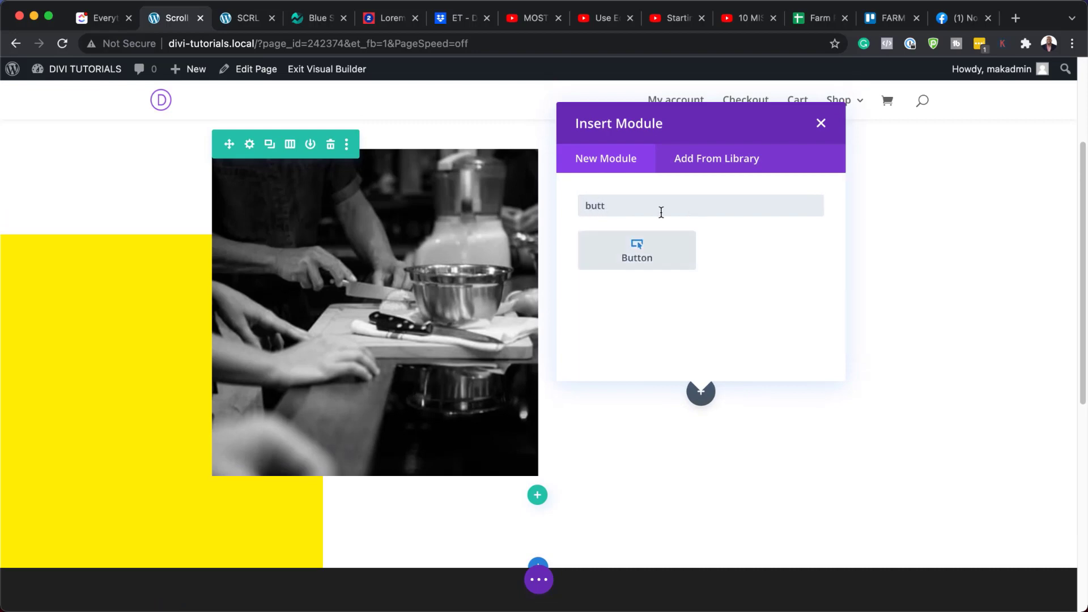
pyautogui.click(638, 251)
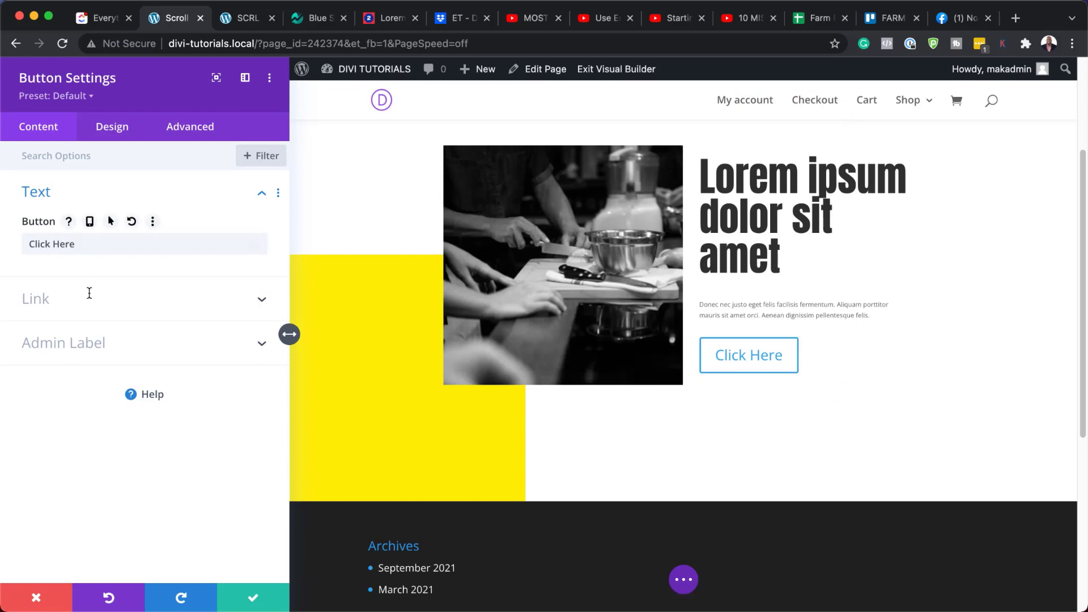
pyautogui.click(67, 301)
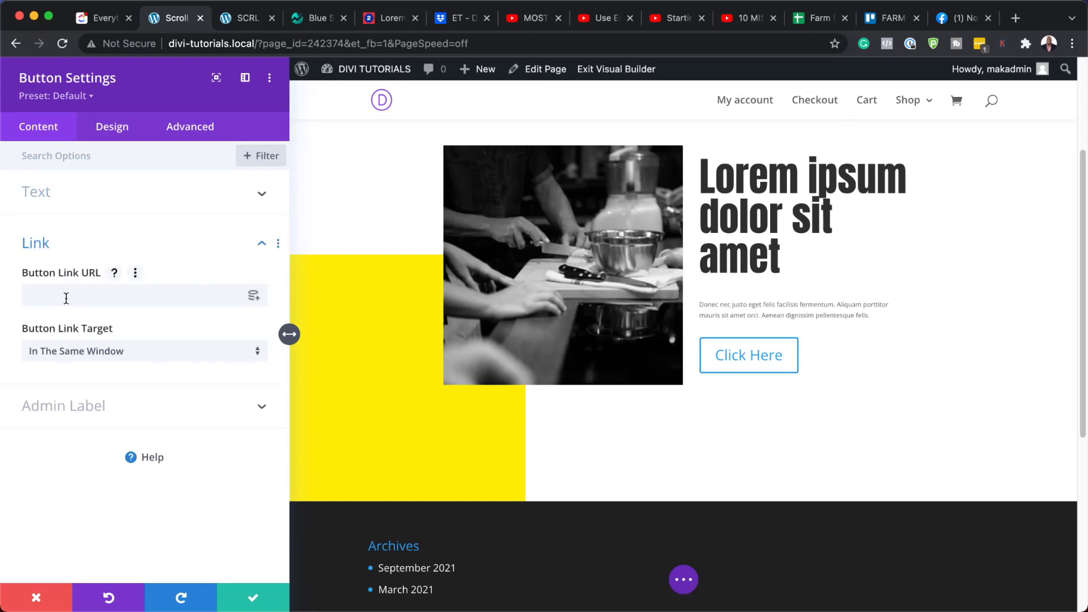
pyautogui.click(66, 299)
pyautogui.write('#')
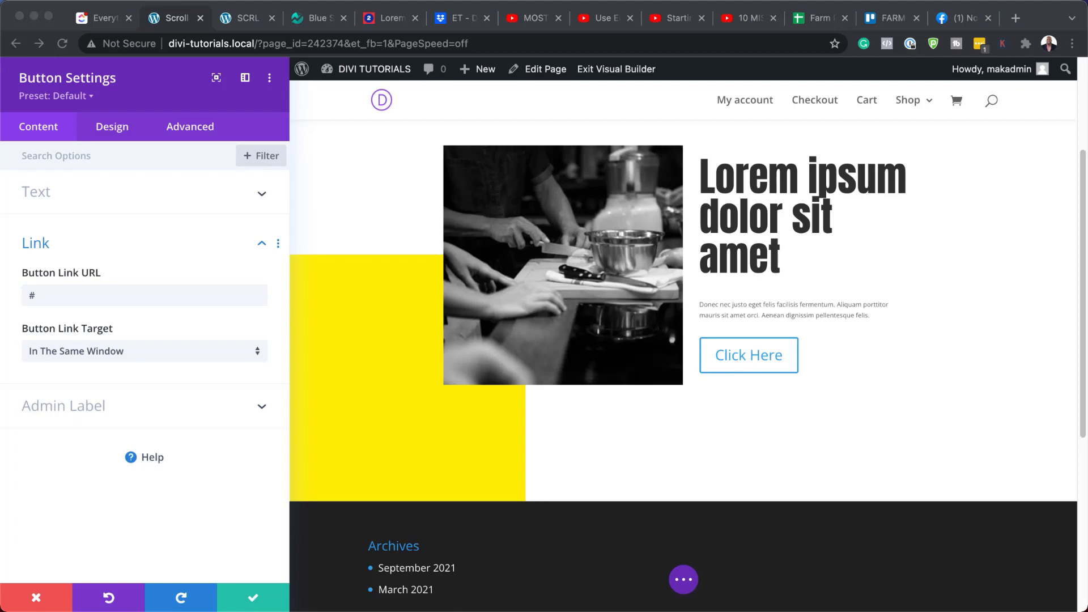
pyautogui.click(111, 128)
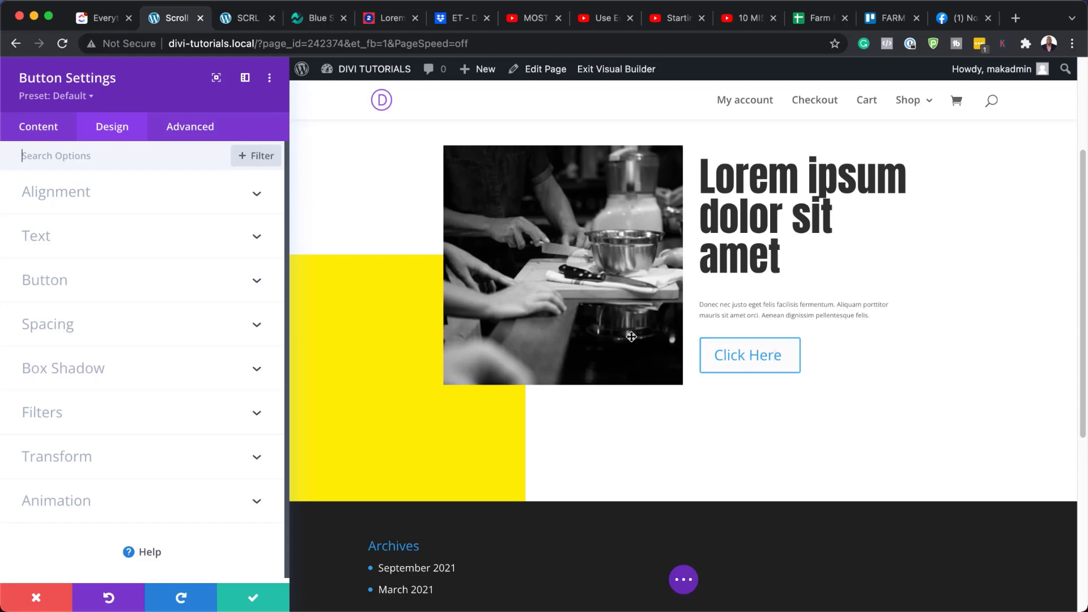
# - Enable custom button styles and set the button text colour to #333333
pyautogui.click(110, 279)
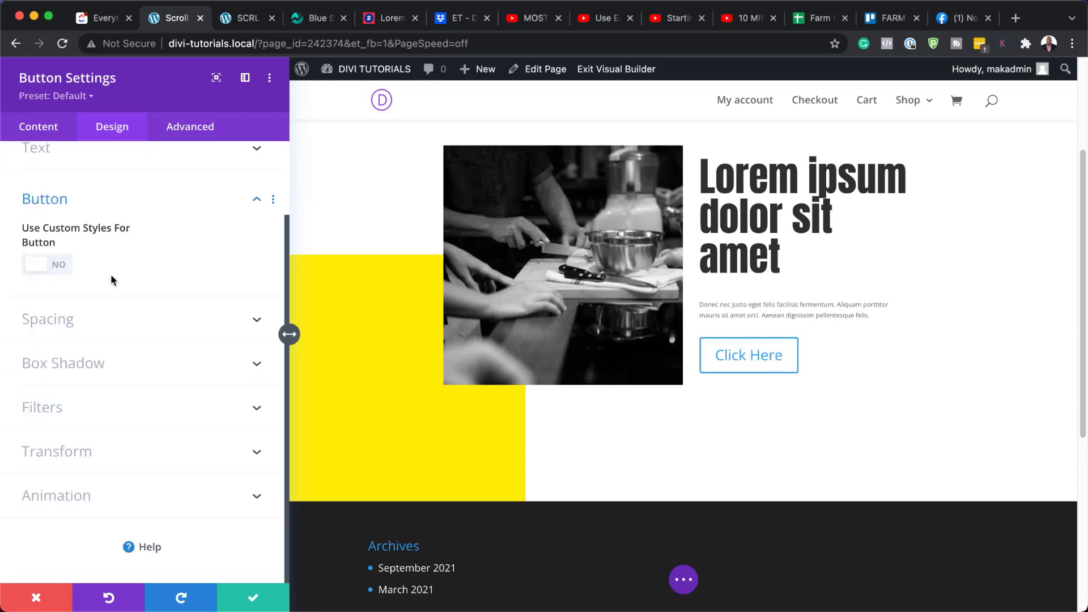
pyautogui.click(61, 267)
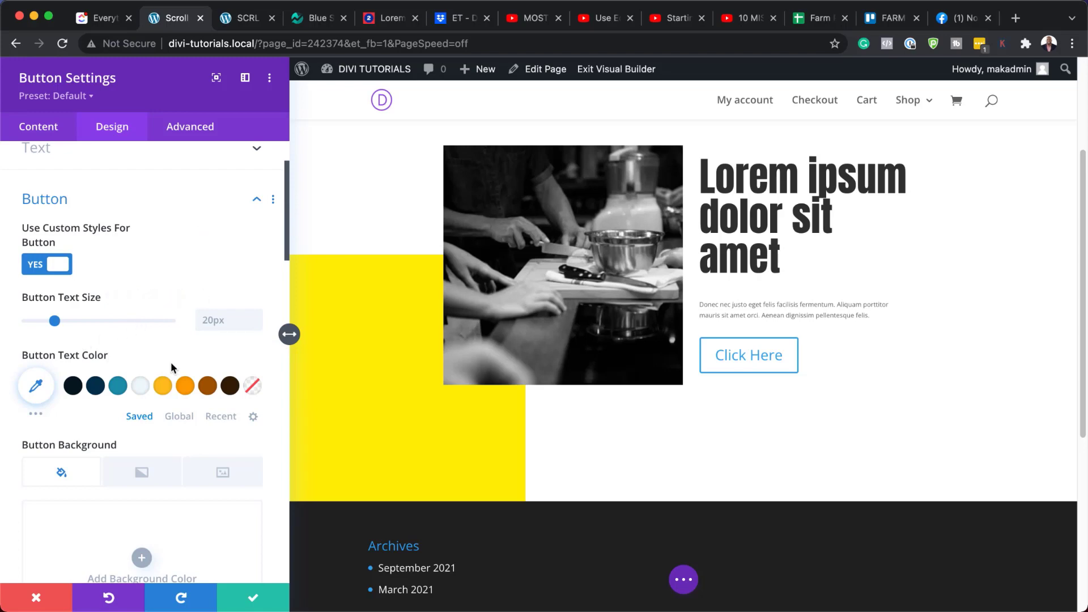
pyautogui.click(37, 387)
pyautogui.write('#333333')
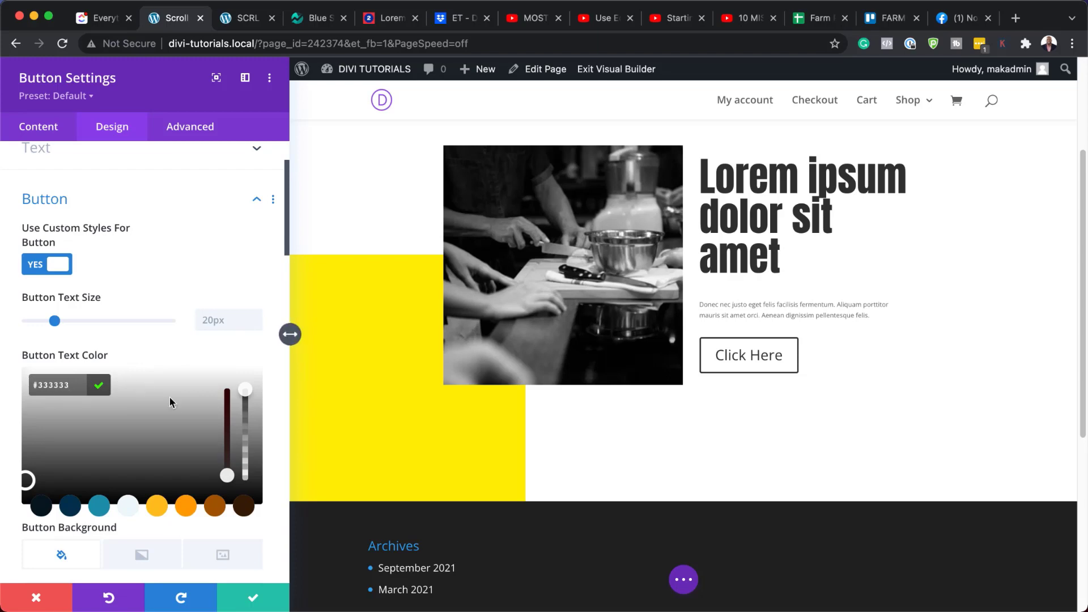
# - Set the button border colour to #333333, the corner radius to 1px, and reduce the text size
pyautogui.scroll(-5, 166, 413)
pyautogui.scroll(-5, 167, 418)
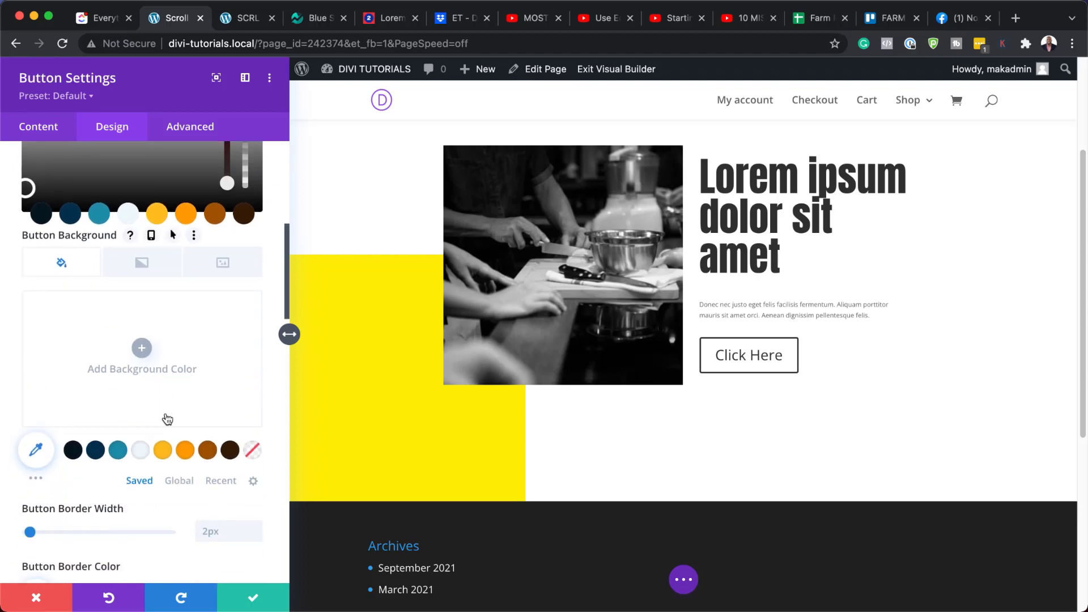
pyautogui.click(35, 402)
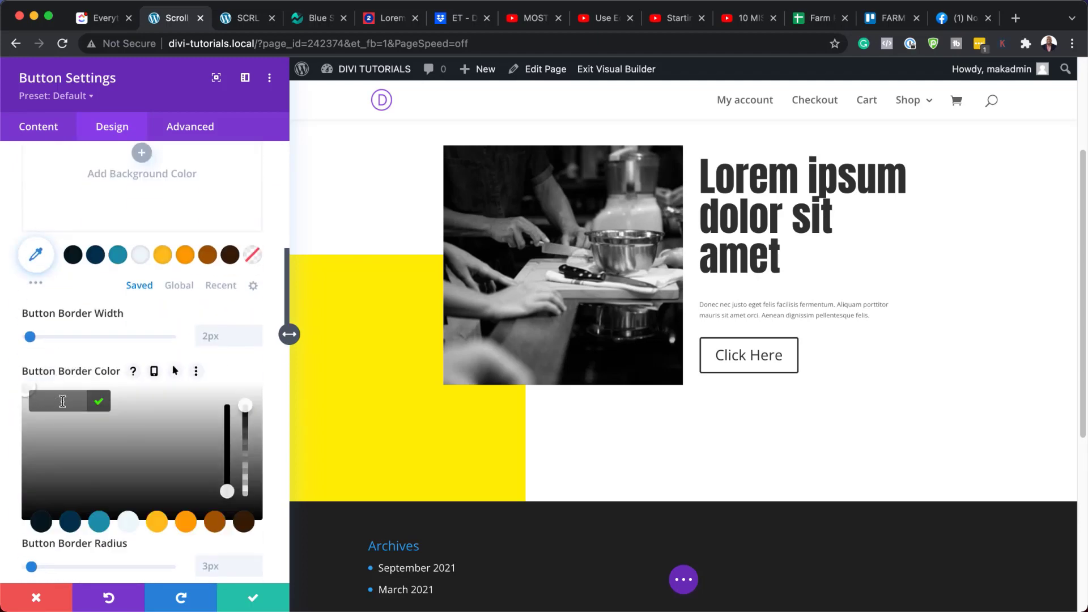
pyautogui.write('#333333')
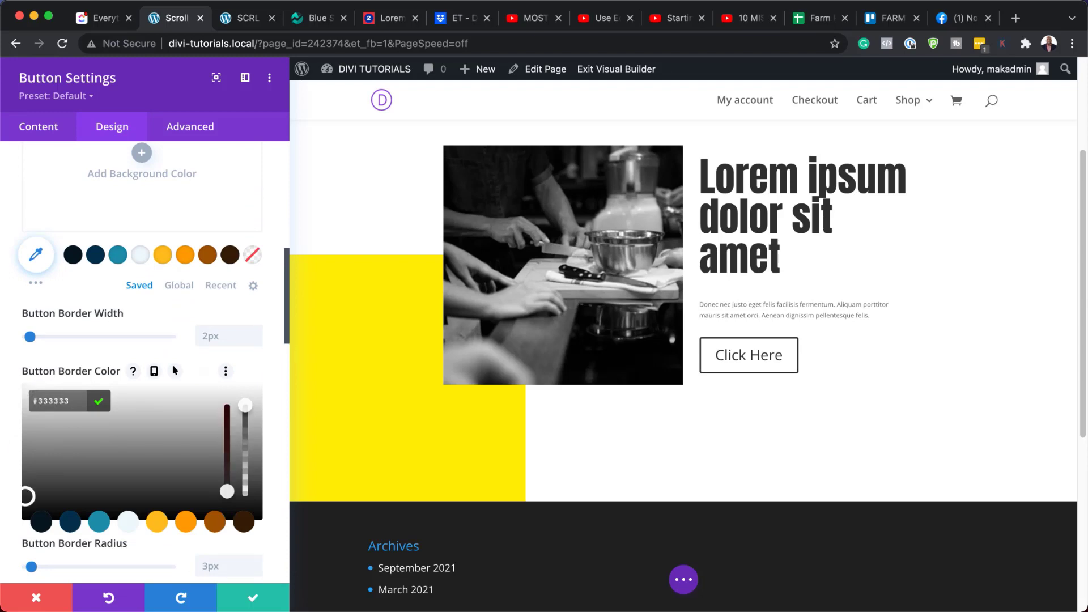
pyautogui.scroll(-5, 211, 407)
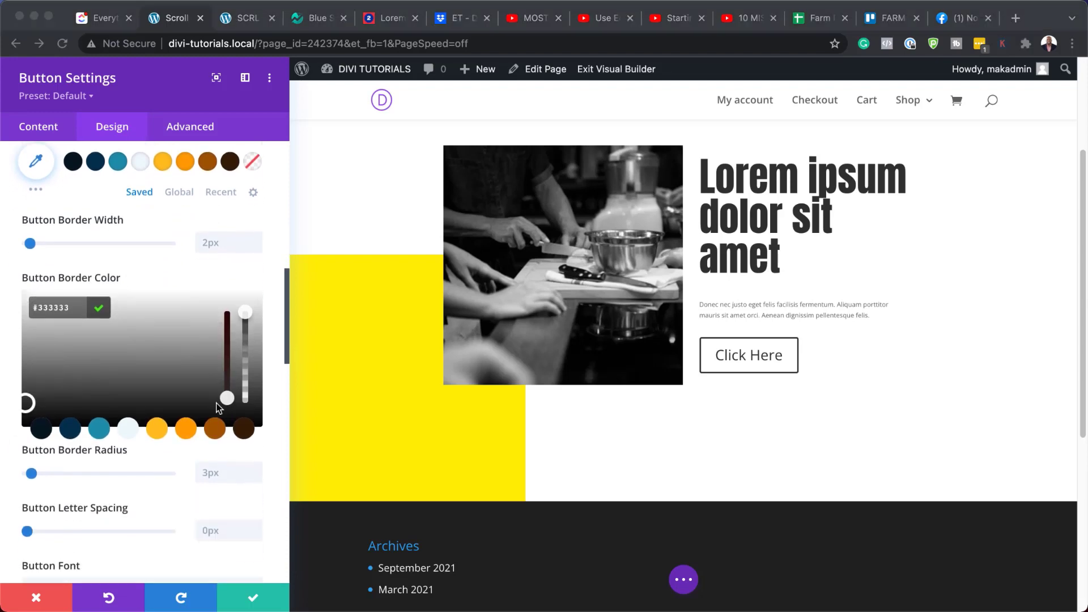
pyautogui.click(224, 434)
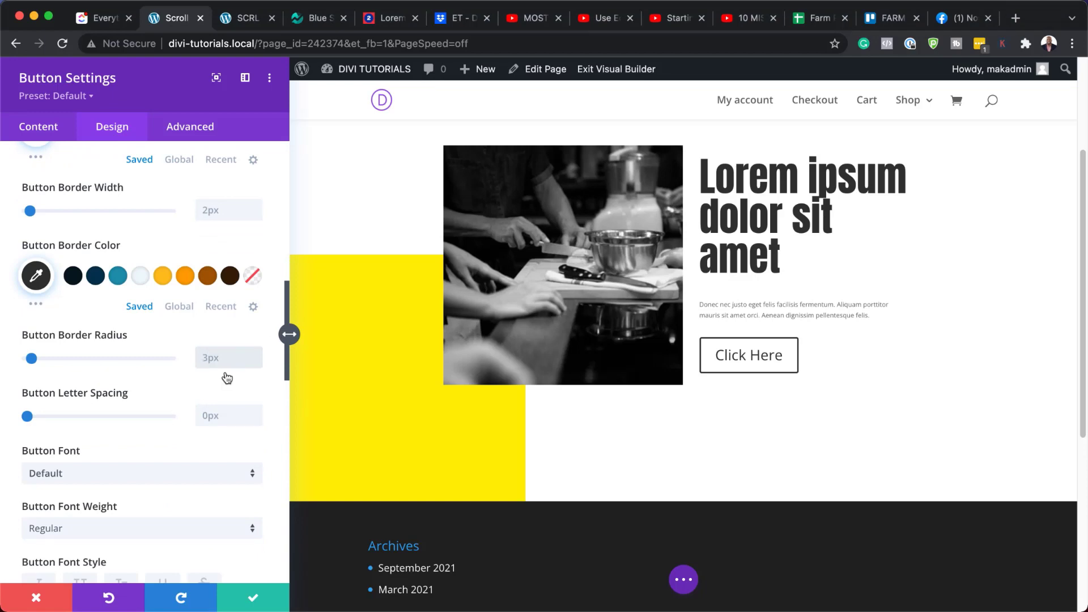
pyautogui.scroll(-4, 195, 460)
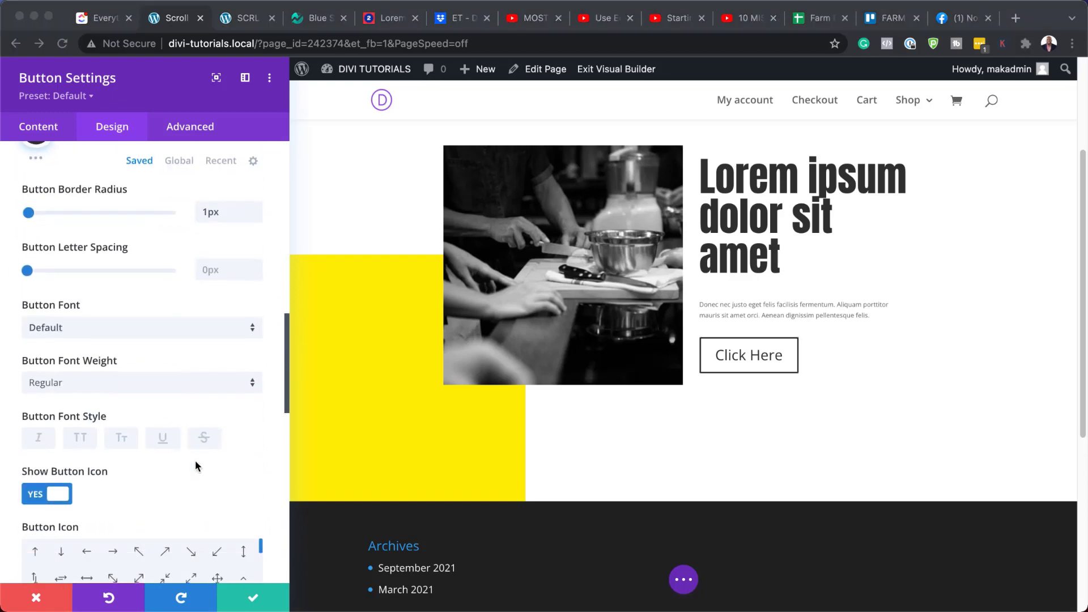
pyautogui.scroll(7, 195, 460)
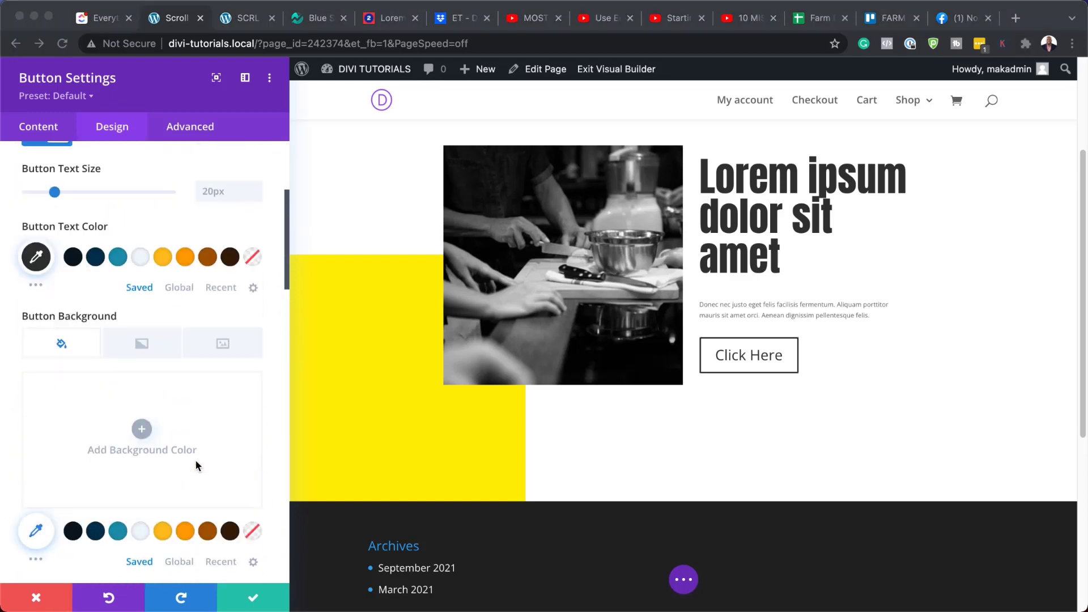
pyautogui.scroll(2, 197, 466)
pyautogui.click(221, 331)
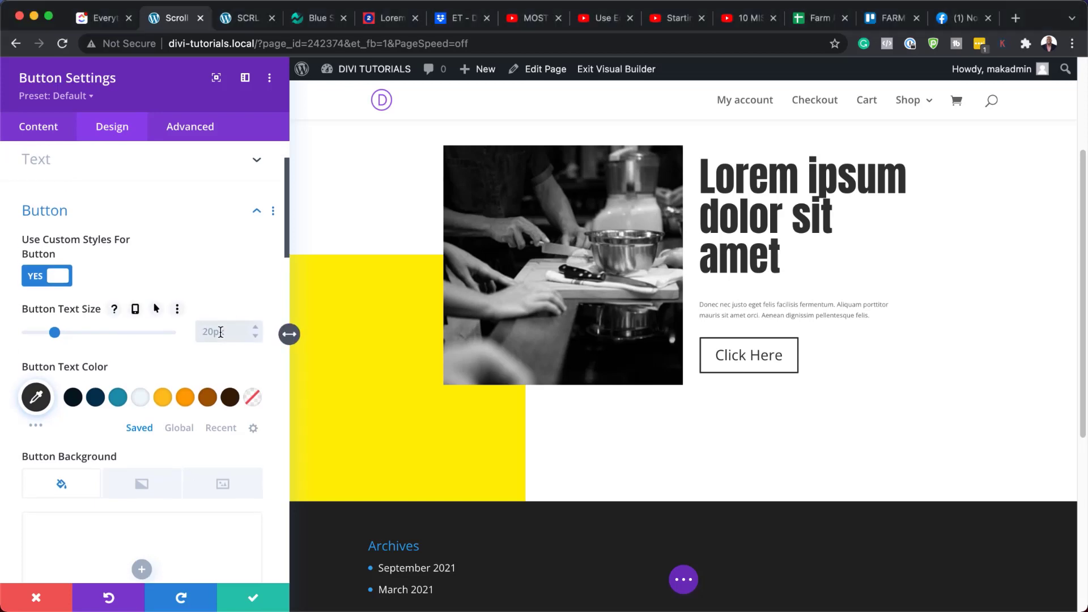
pyautogui.scroll(-7, 171, 402)
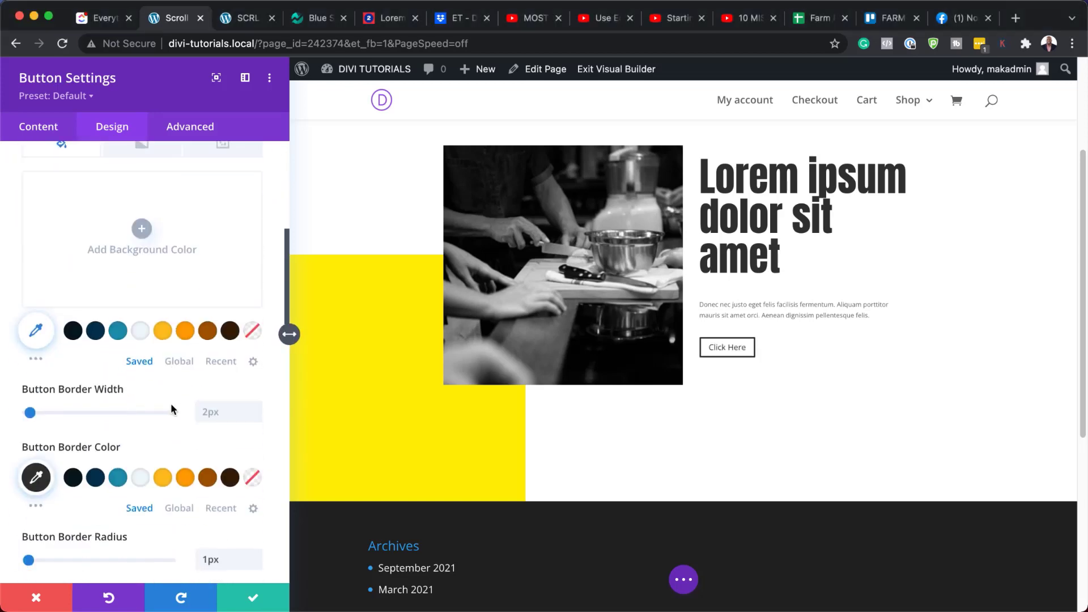
pyautogui.scroll(-5, 172, 403)
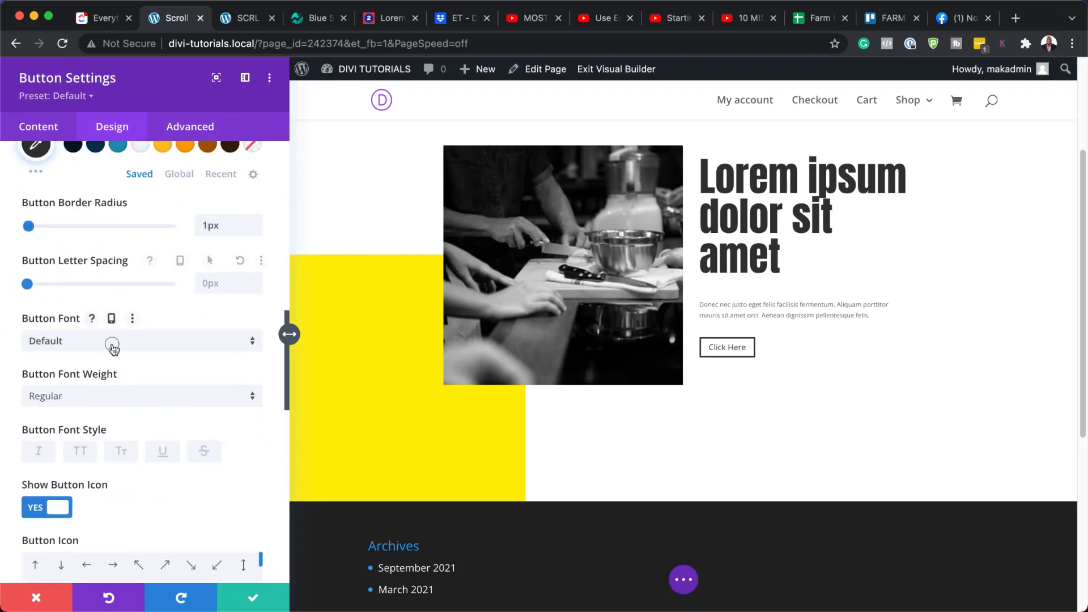
# - Set the button font to Anton with uppercase text style
pyautogui.click(113, 349)
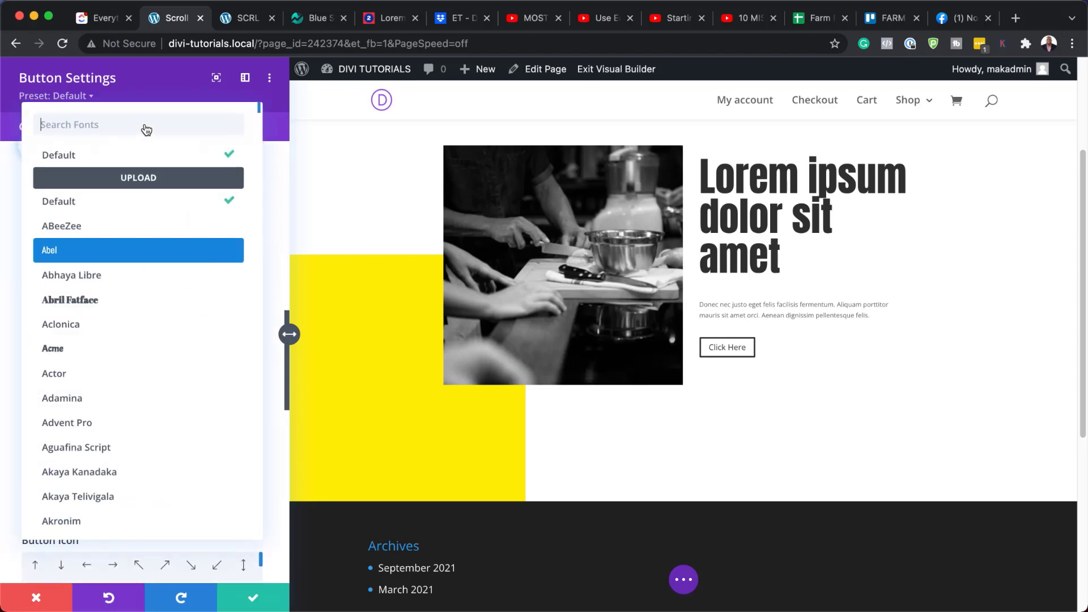
pyautogui.write('anto')
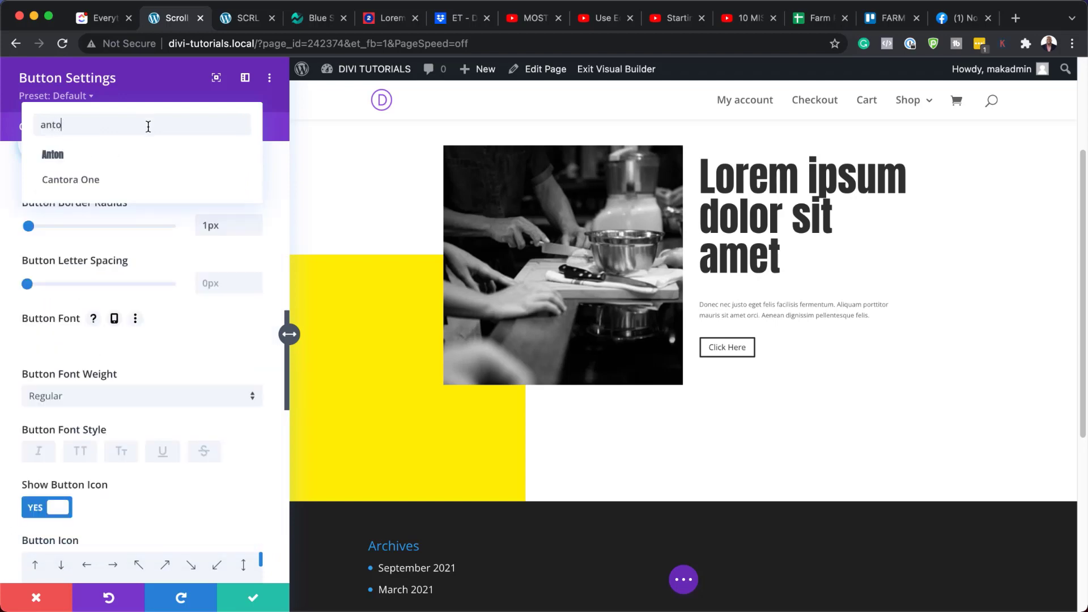
pyautogui.click(84, 156)
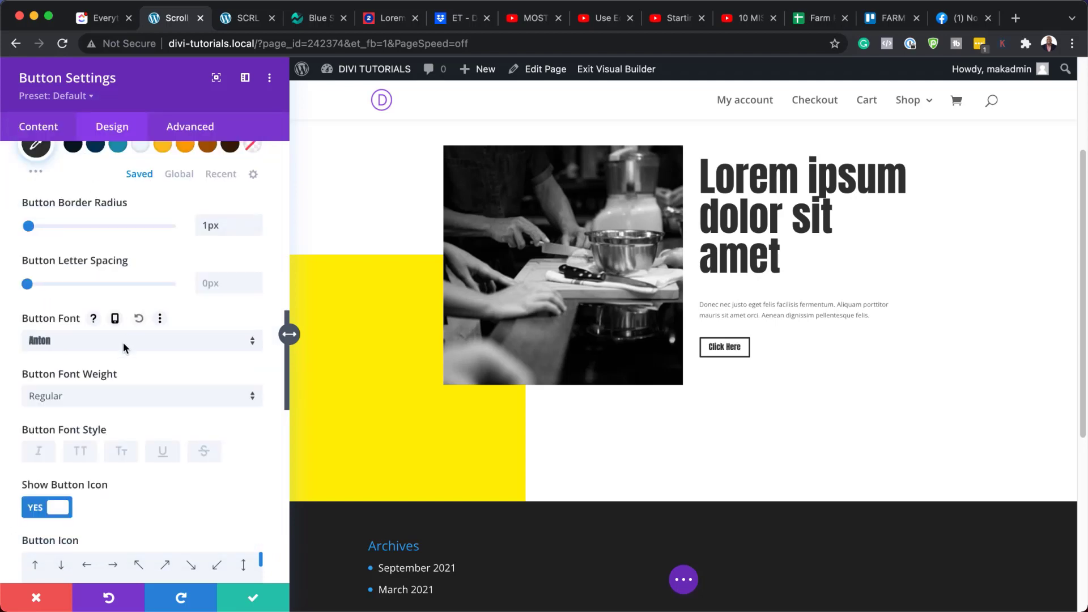
pyautogui.click(81, 456)
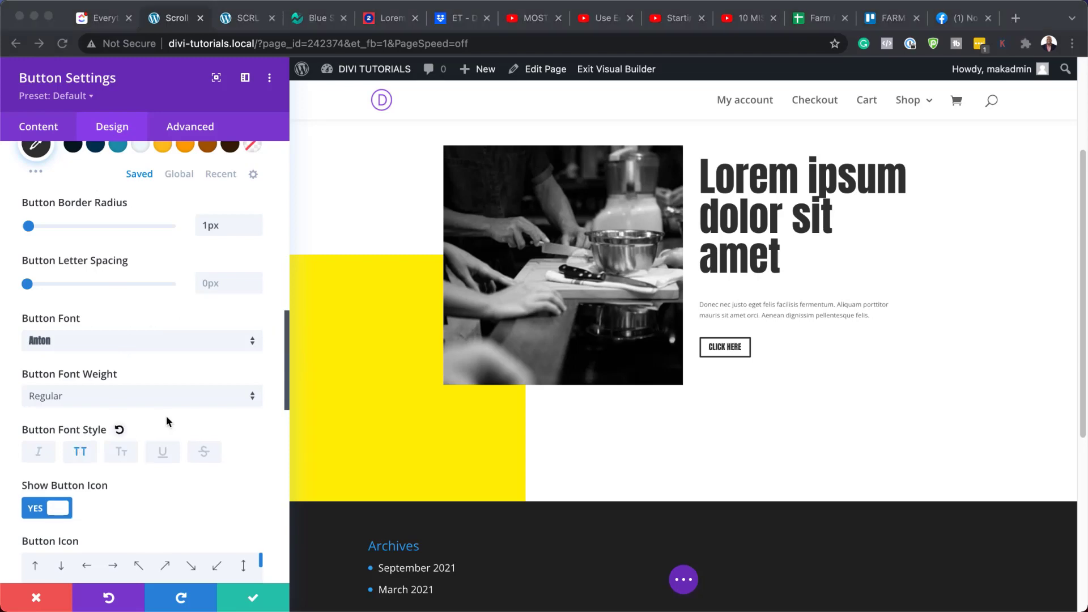
pyautogui.scroll(-5, 238, 505)
pyautogui.scroll(-6, 238, 506)
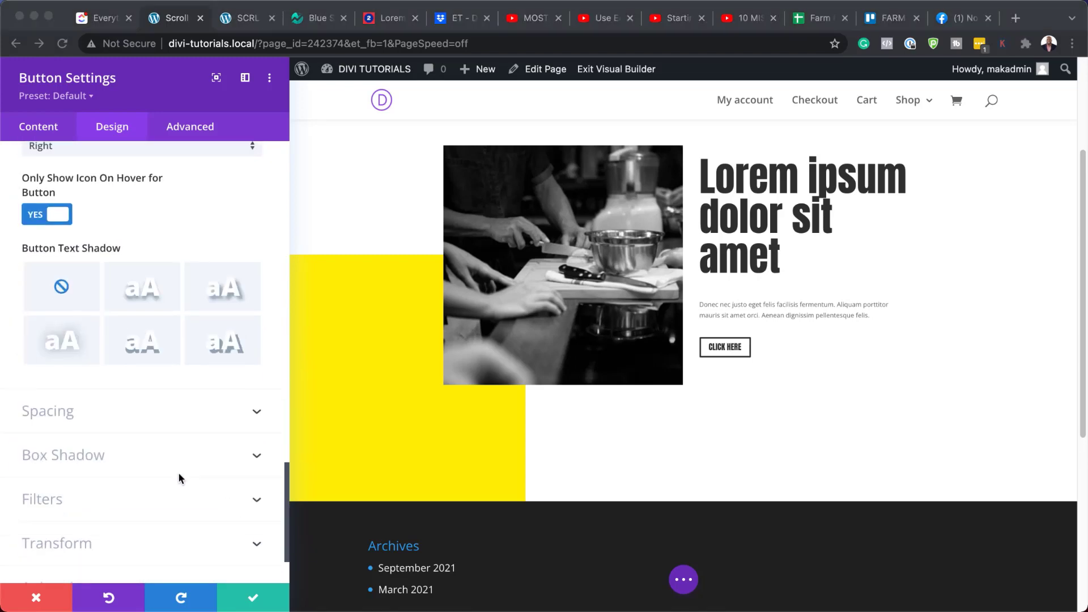
# - Pad the button 1vw top/bottom and 3vw left/right, linked, and save it
pyautogui.click(63, 417)
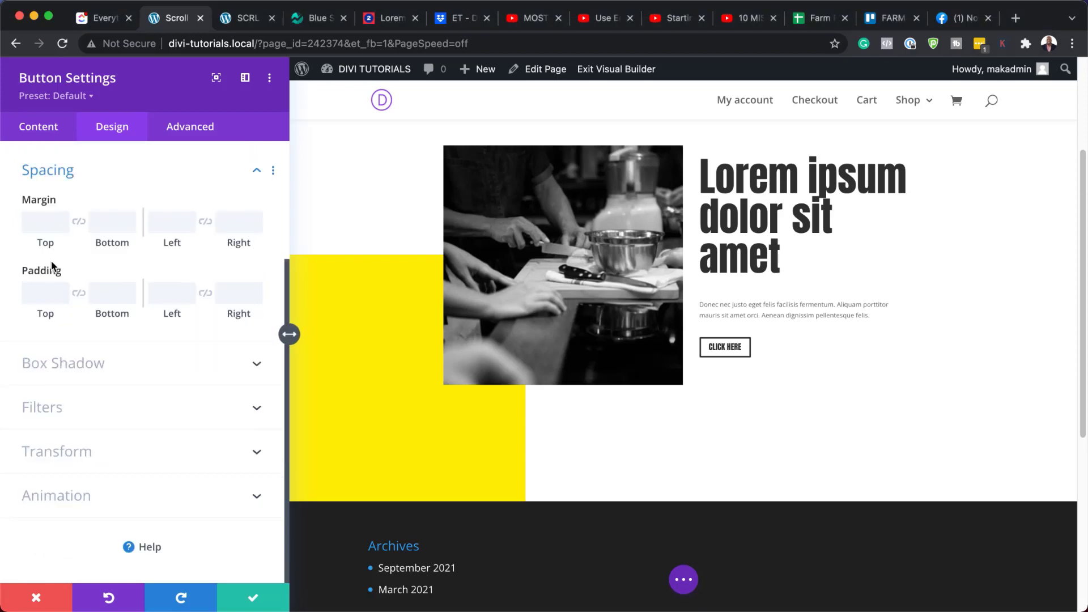
pyautogui.click(39, 289)
pyautogui.write('1vw')
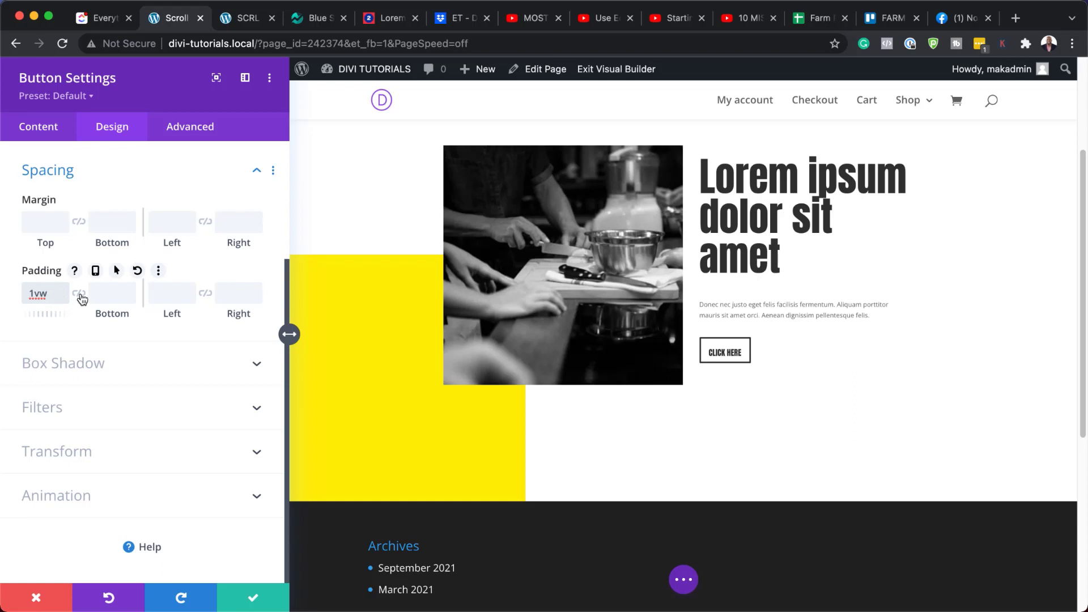
pyautogui.click(79, 294)
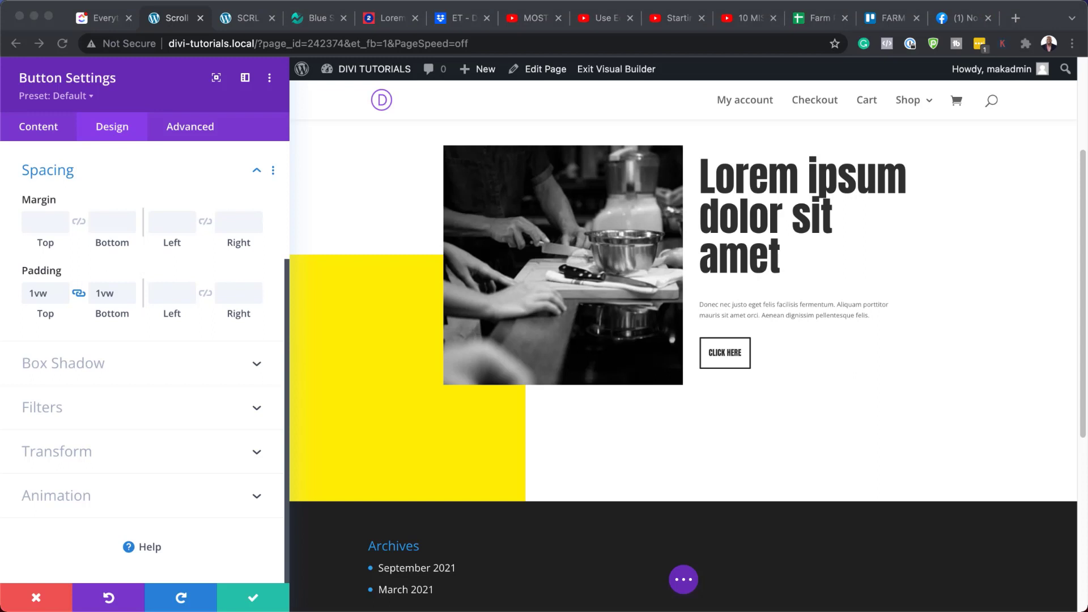
pyautogui.click(167, 291)
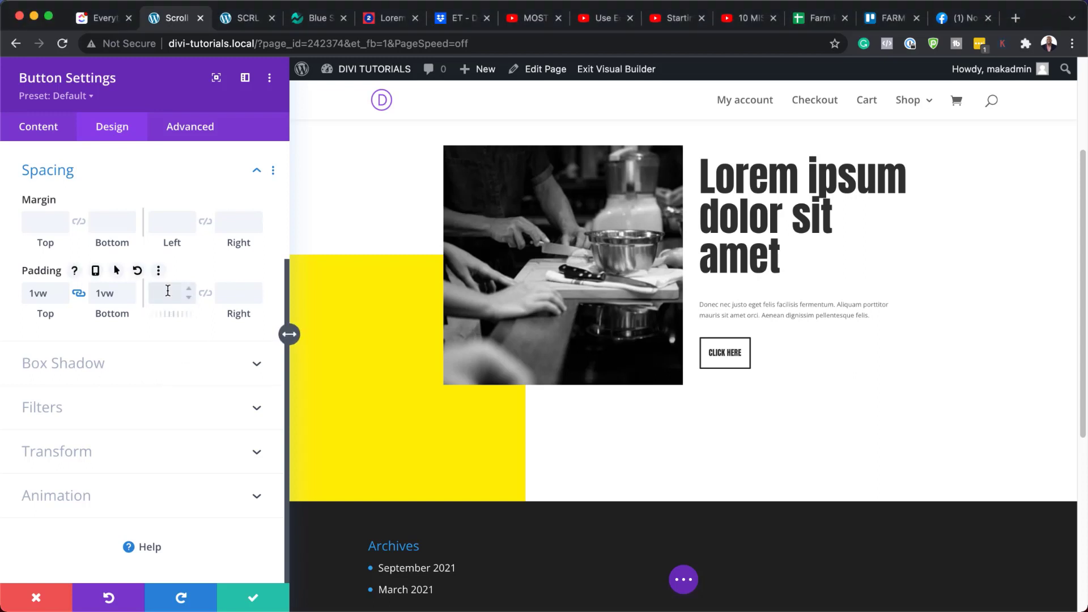
pyautogui.write('3px')
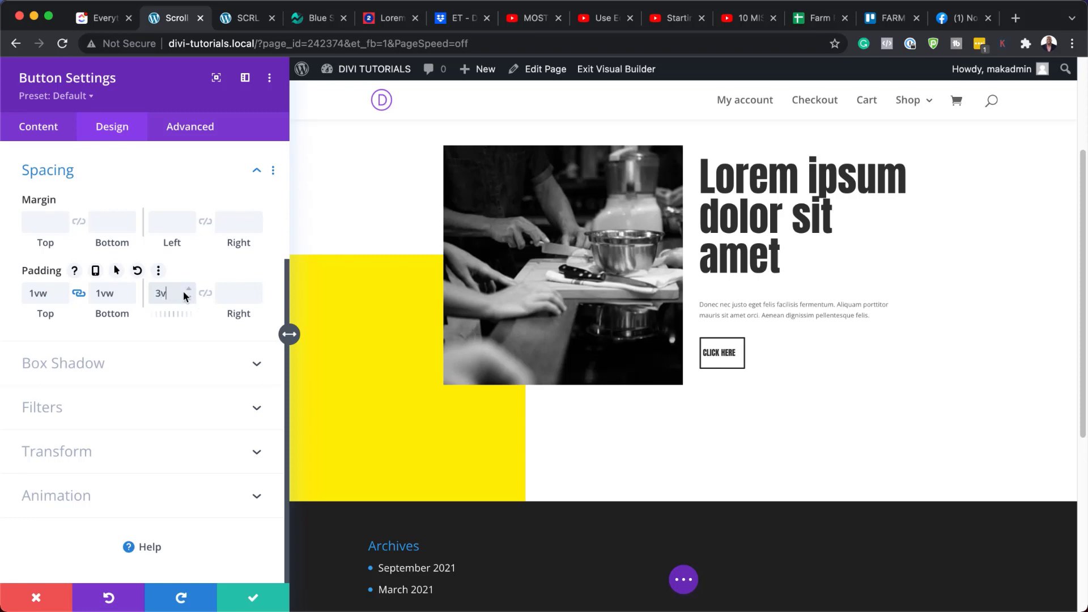
pyautogui.write('w')
pyautogui.click(206, 293)
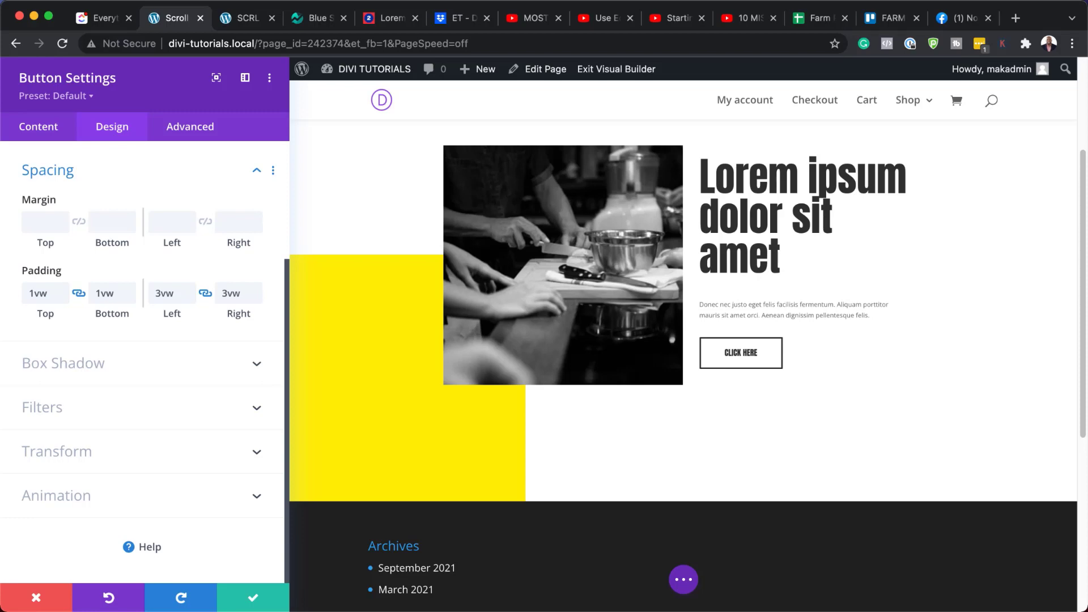
pyautogui.click(255, 598)
pyautogui.scroll(1, 130, 403)
pyautogui.moveTo(119, 379)
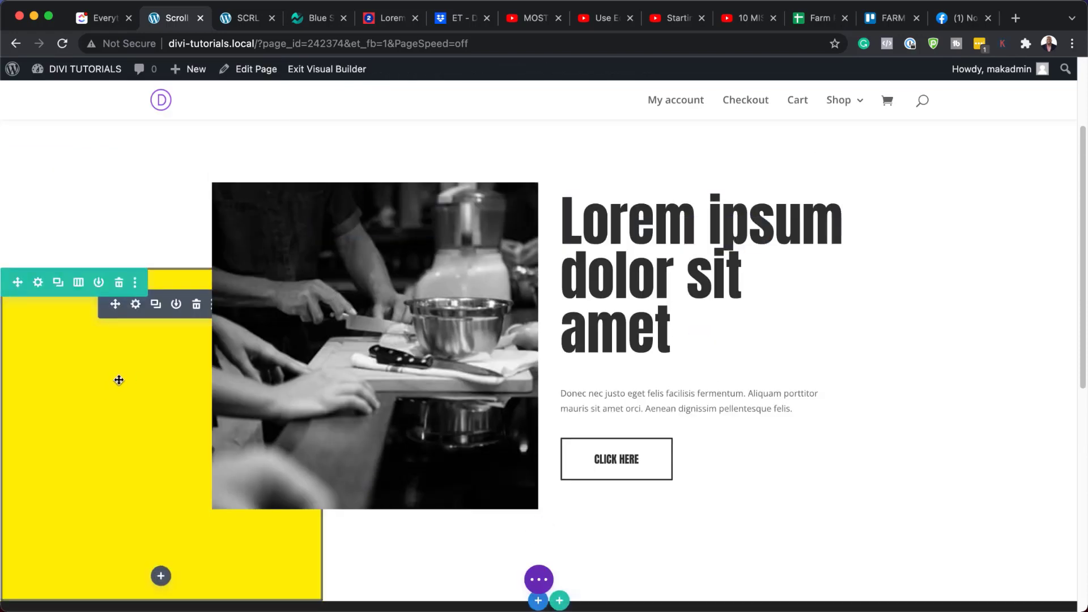
# - Turn on Vertical Motion scroll effects (offsets 4, 0, -4) for the yellow block's Text module and save
pyautogui.click(136, 304)
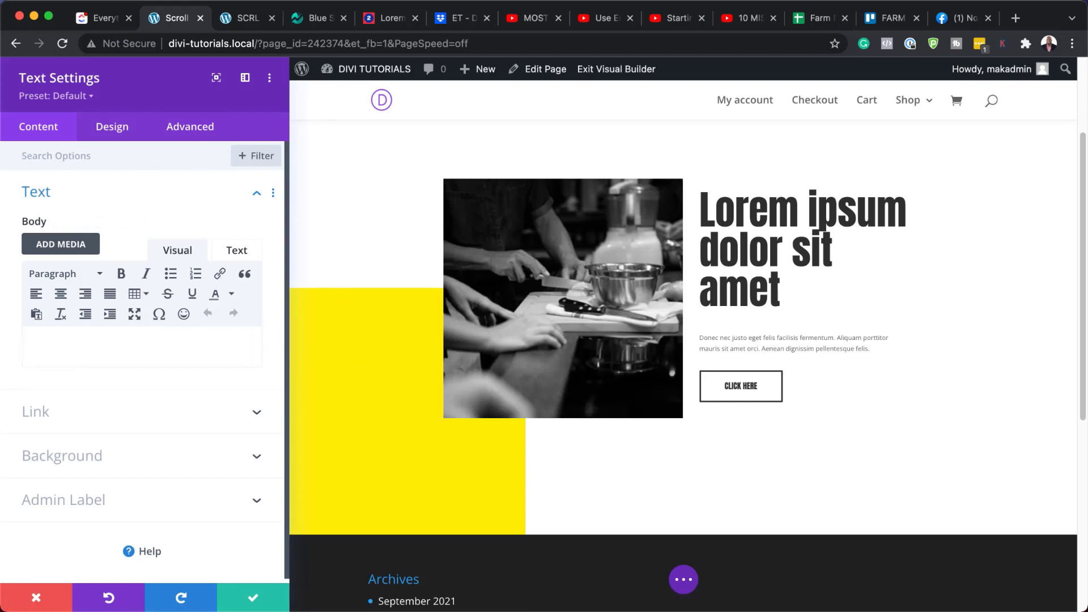
pyautogui.click(189, 128)
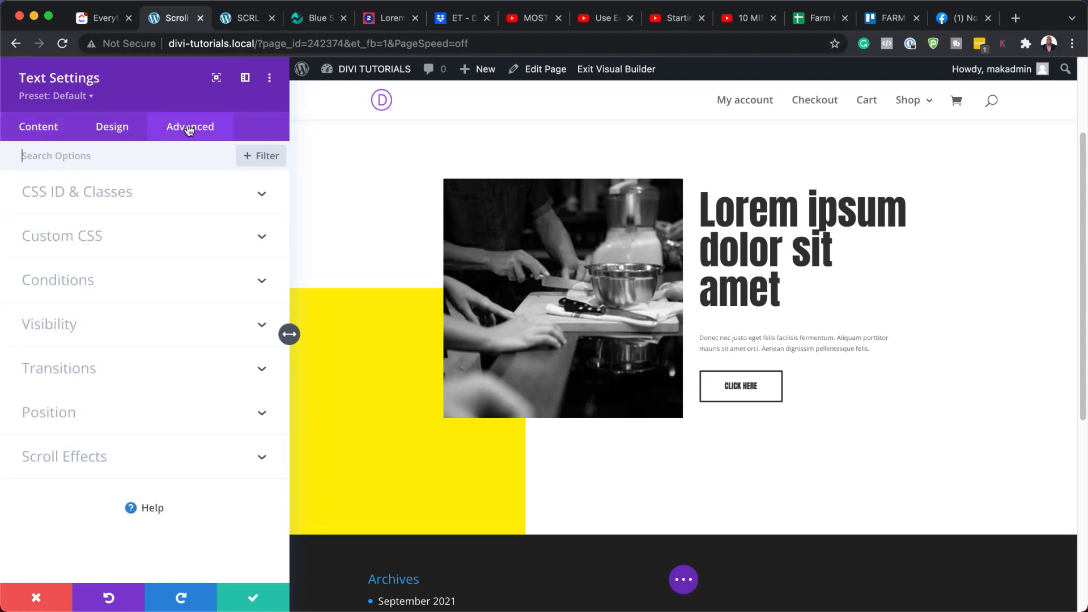
pyautogui.click(84, 456)
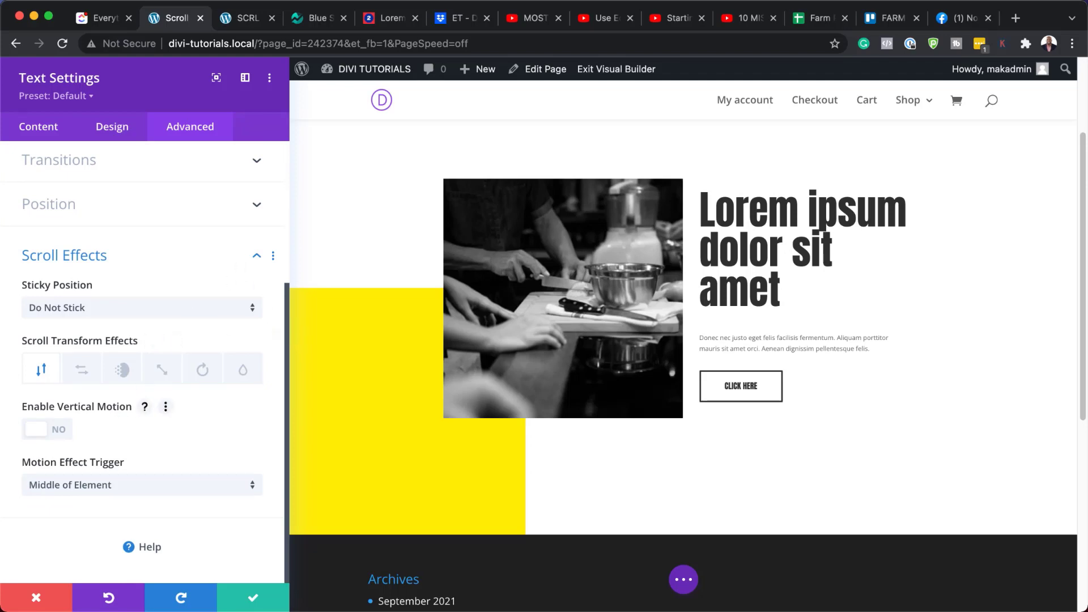
pyautogui.click(61, 438)
pyautogui.scroll(-1, 85, 476)
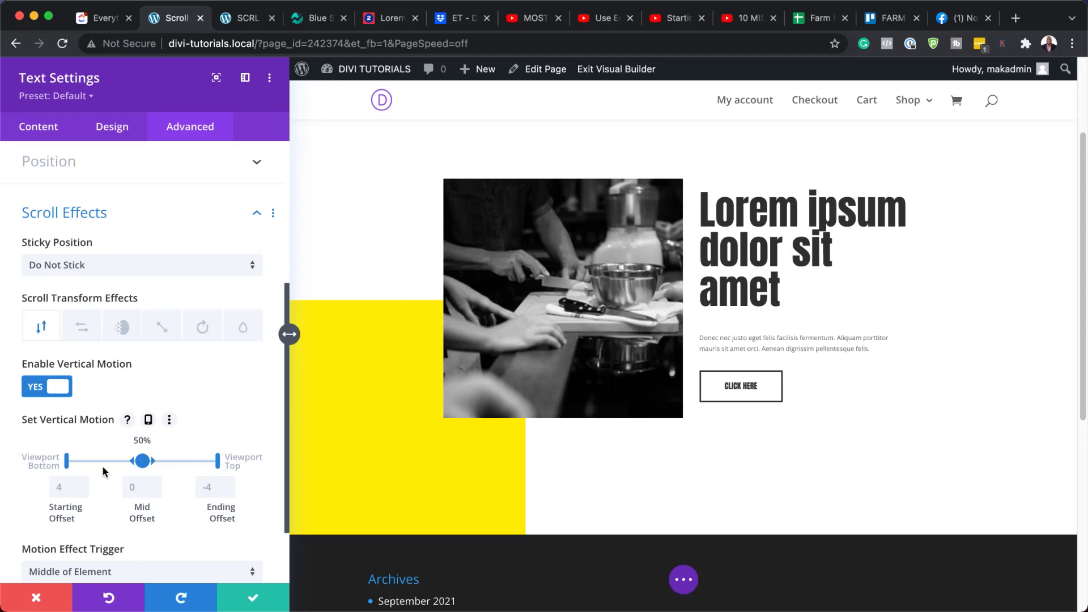
pyautogui.scroll(-2, 103, 471)
pyautogui.click(252, 597)
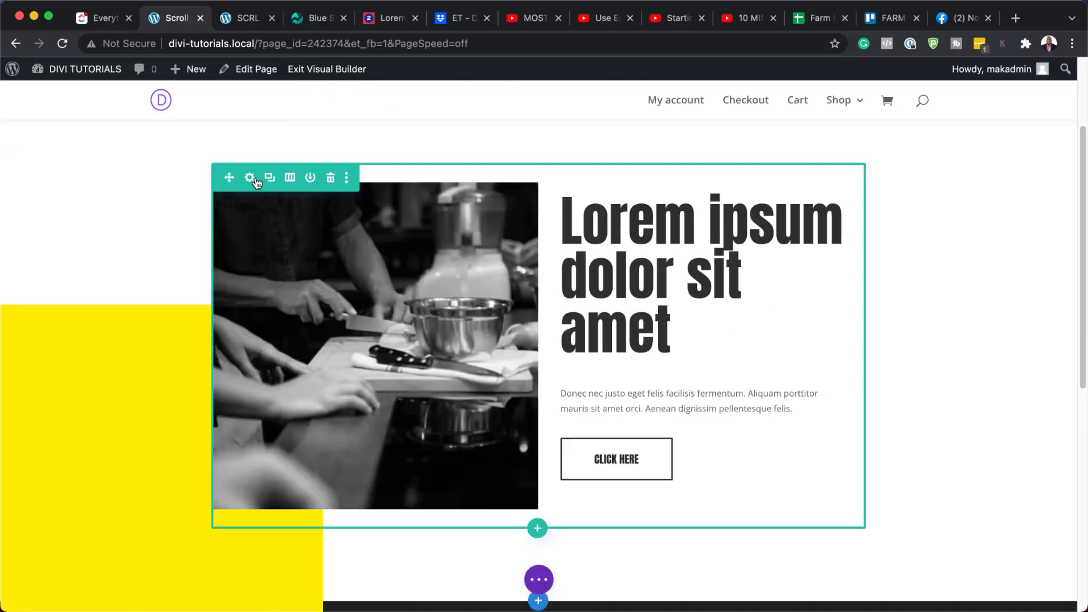
# - Enable horizontal motion on the image column with offsets -3/0/-3 and a 40–60% middle range
pyautogui.click(250, 178)
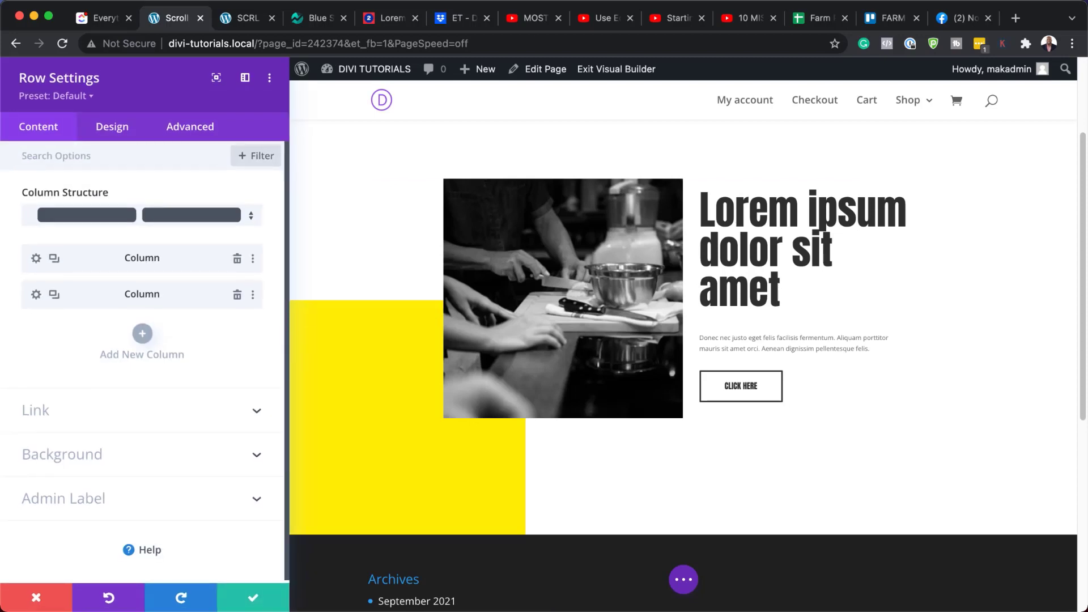
pyautogui.click(36, 258)
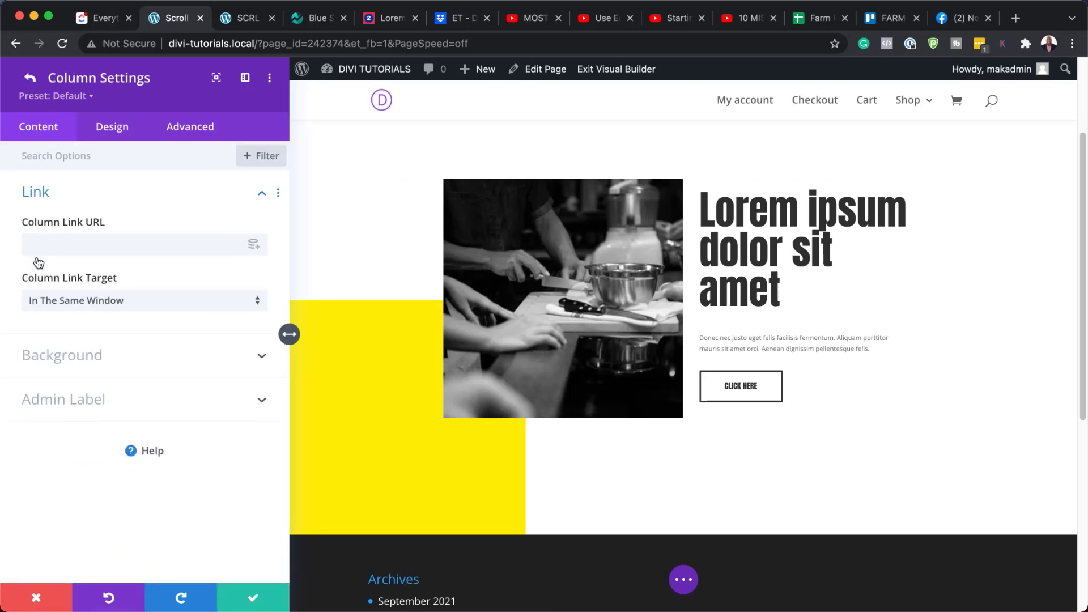
pyautogui.click(198, 128)
pyautogui.click(64, 455)
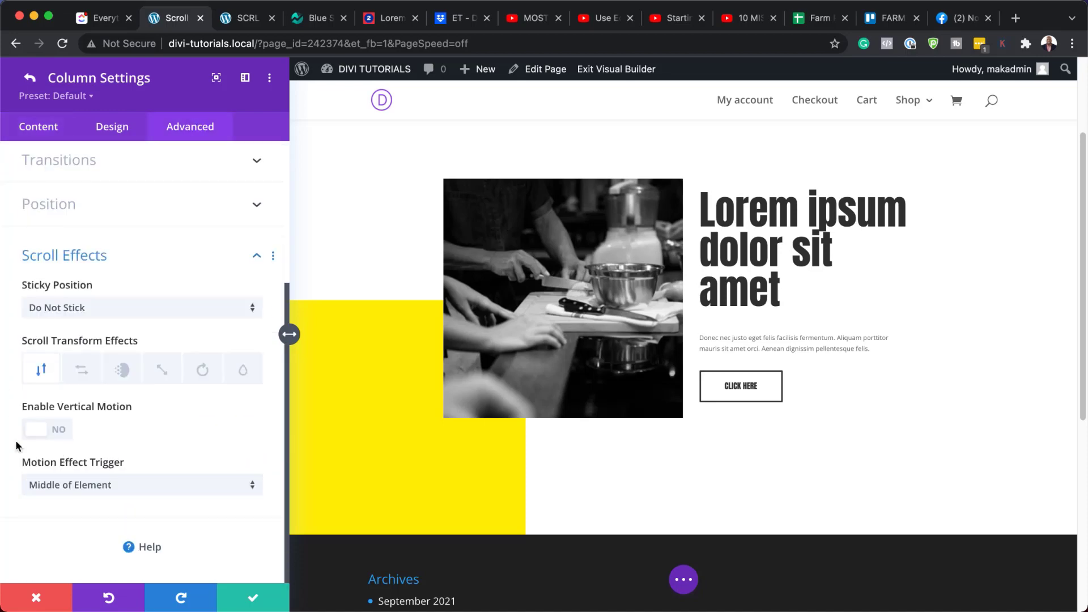
pyautogui.click(88, 374)
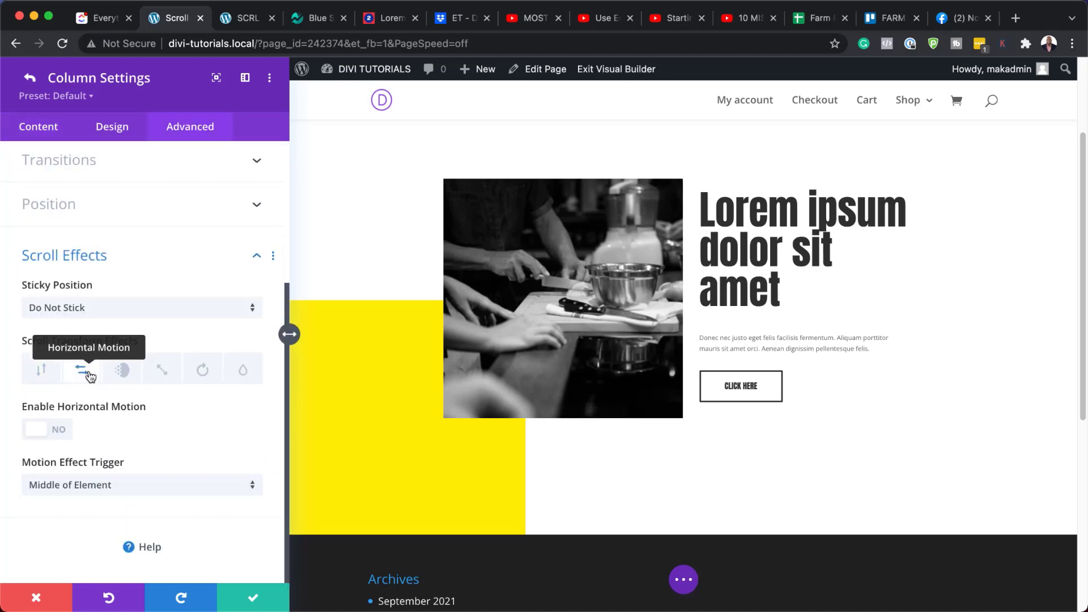
pyautogui.click(63, 433)
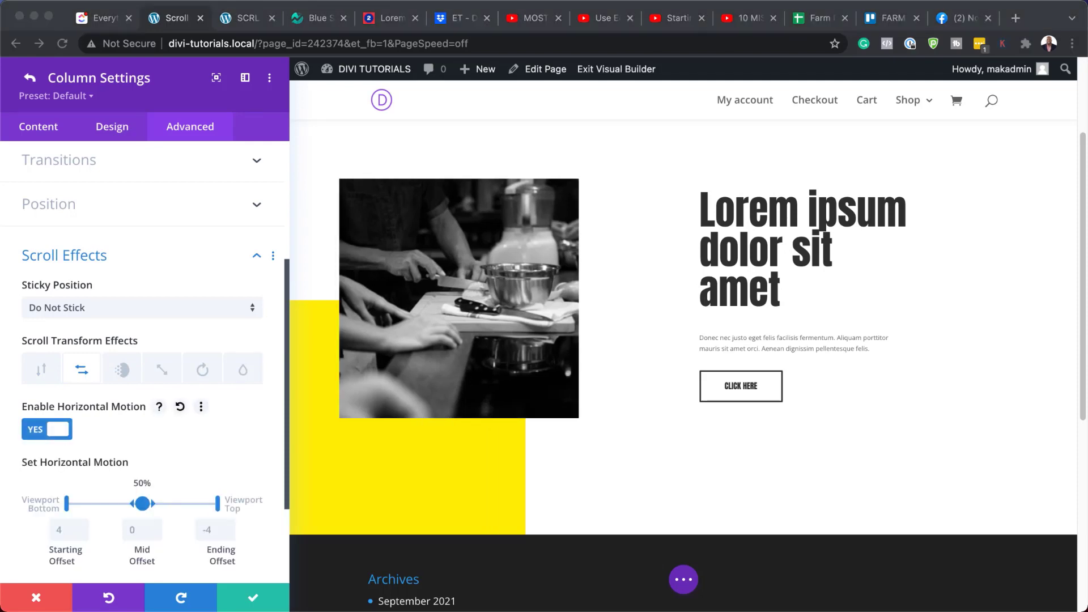
pyautogui.moveTo(143, 503)
pyautogui.mouseDown()
pyautogui.moveTo(117, 503)
pyautogui.moveTo(142, 503)
pyautogui.mouseUp()
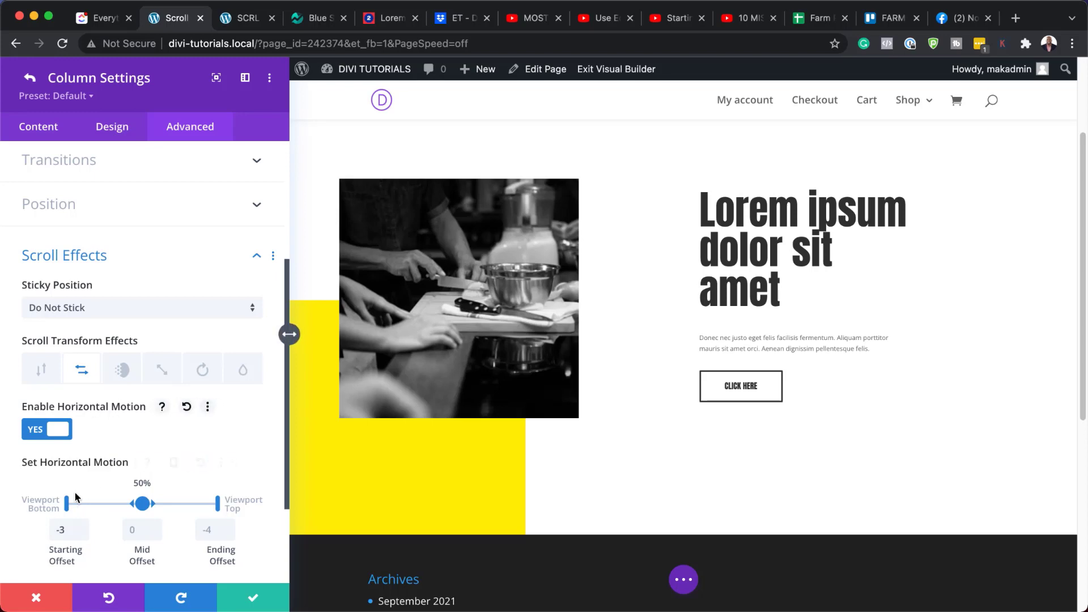
pyautogui.moveTo(67, 503); pyautogui.dragTo(126, 501)
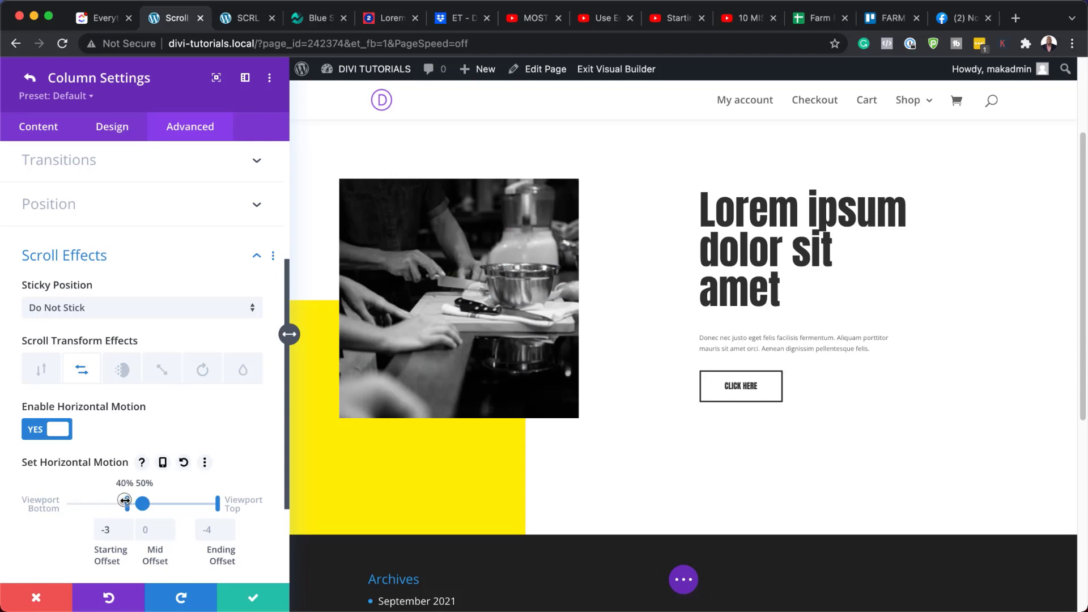
pyautogui.moveTo(218, 504); pyautogui.dragTo(156, 503)
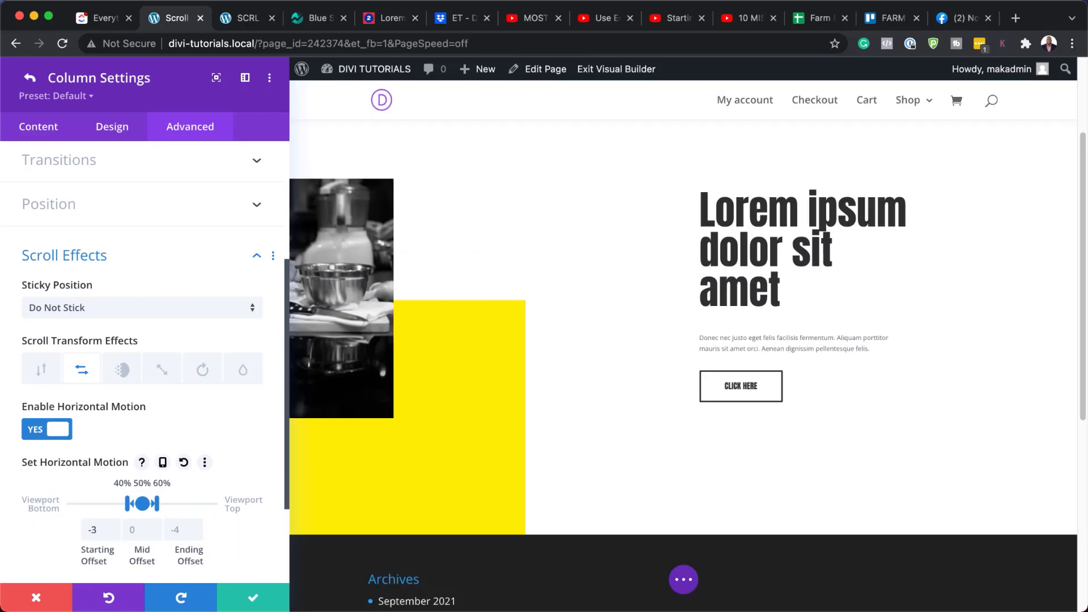
pyautogui.click(181, 527)
pyautogui.scroll(-3, 246, 438)
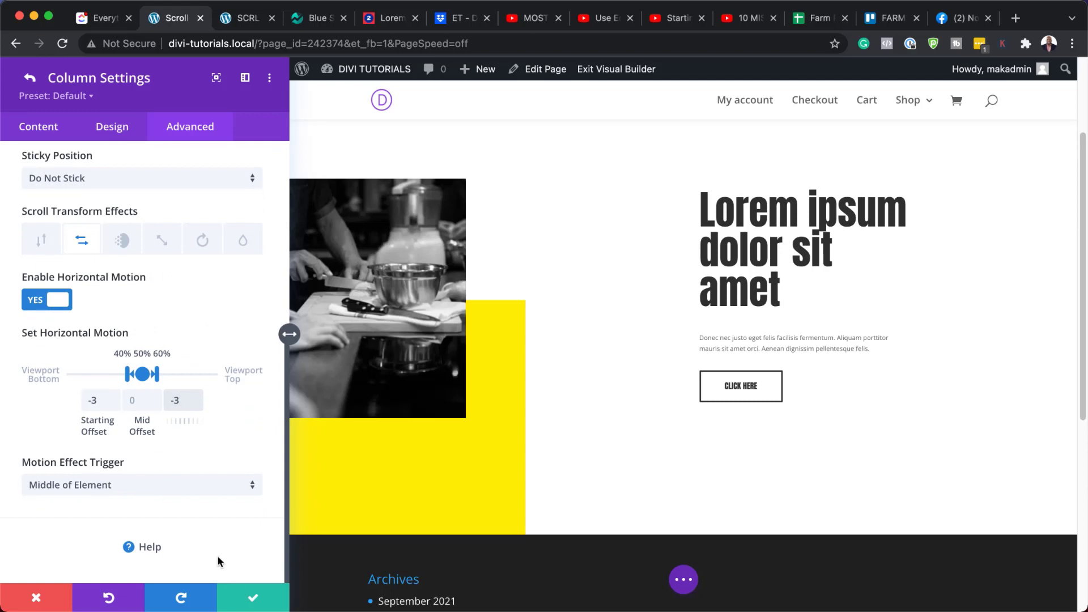
# - Enable fading in and out on the image column, save, and open the text column's settings
pyautogui.click(128, 244)
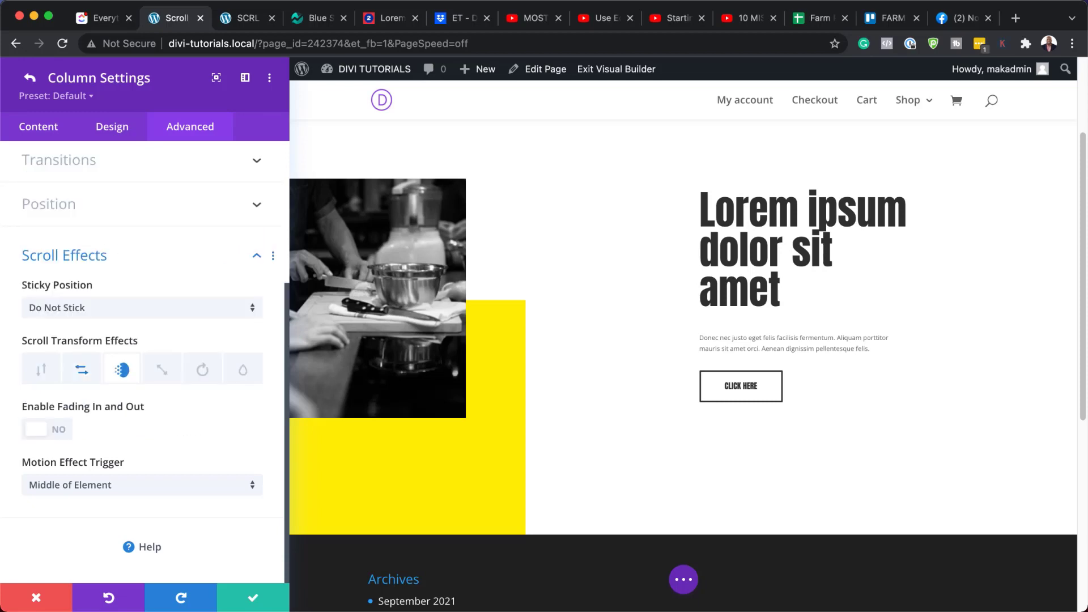
pyautogui.click(58, 428)
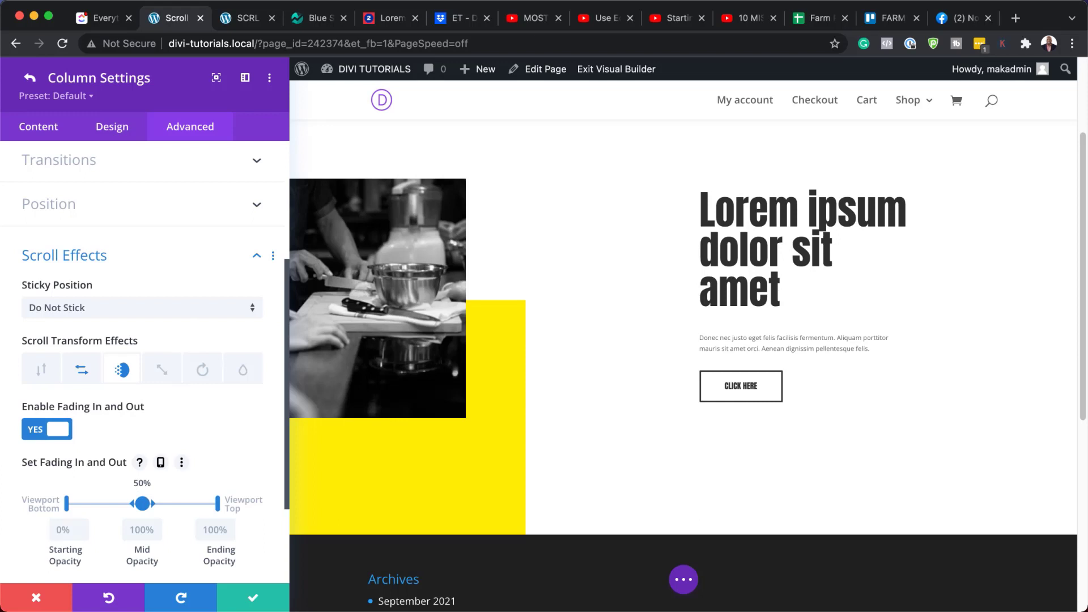
pyautogui.scroll(-1, 199, 453)
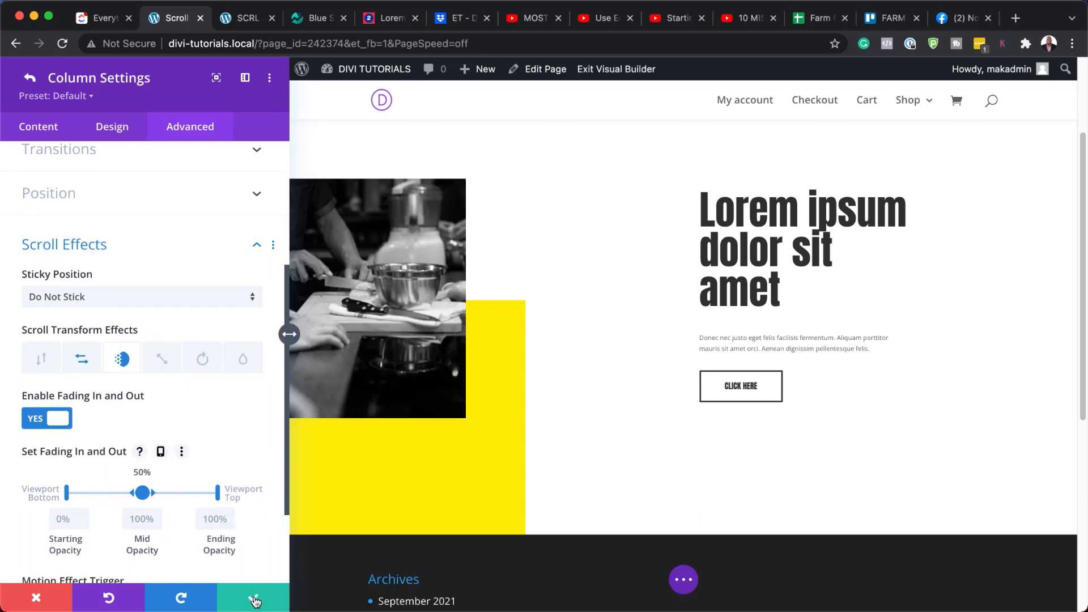
pyautogui.click(254, 600)
pyautogui.click(36, 295)
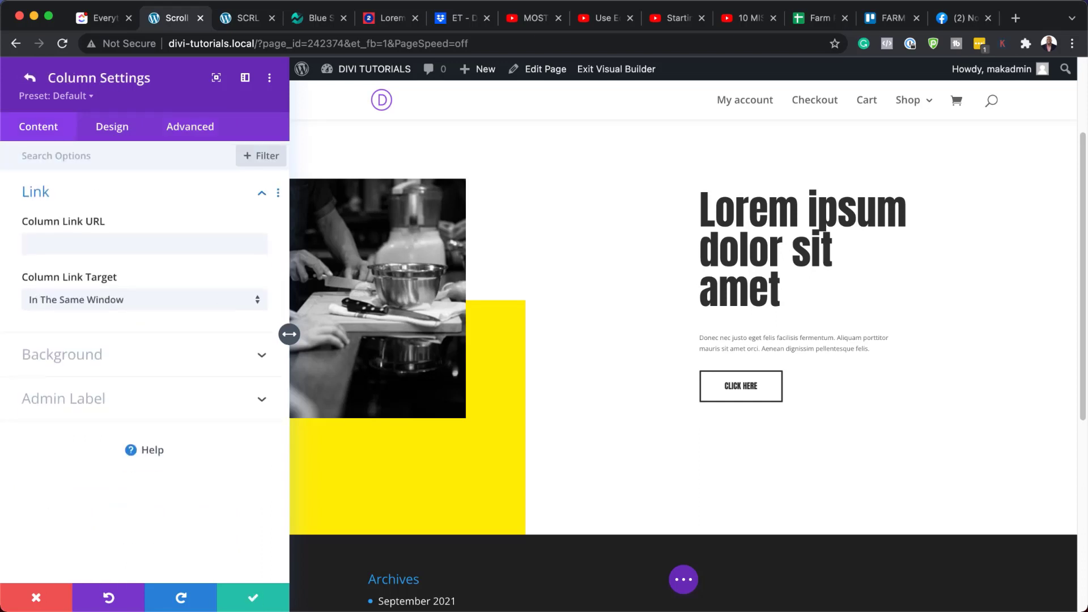
# - Enable Horizontal Motion on the text column with offsets 3/0/3 and a 40–60% mid range
pyautogui.click(197, 132)
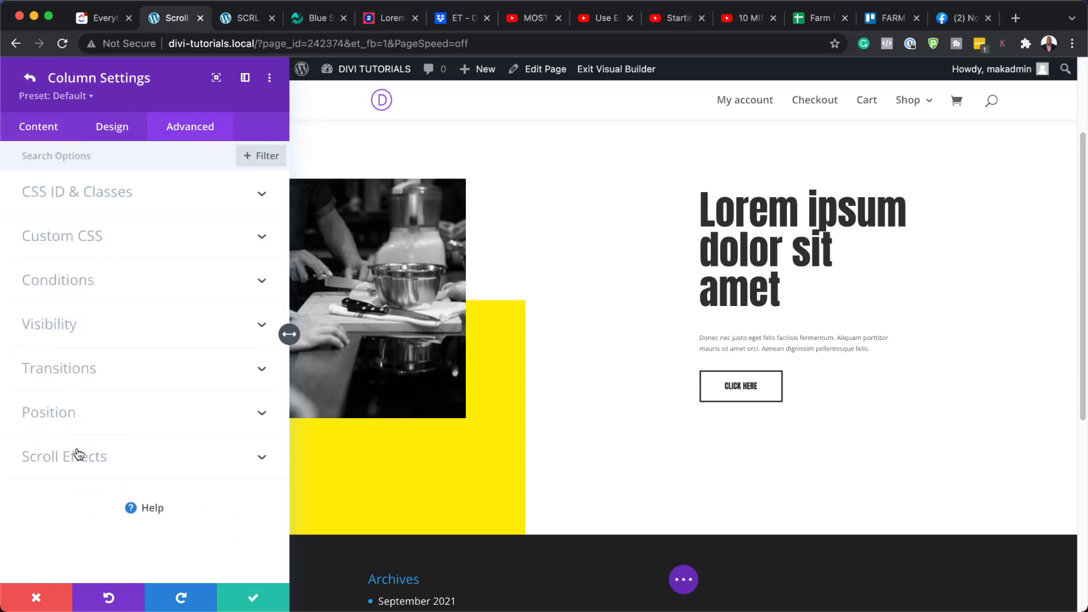
pyautogui.click(79, 467)
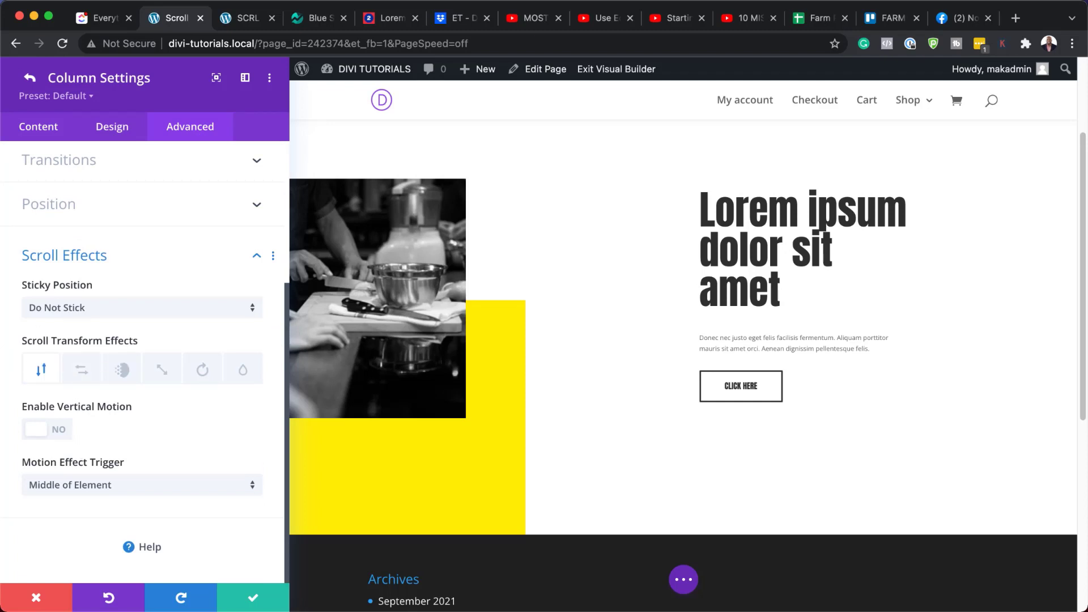
pyautogui.click(82, 370)
pyautogui.click(56, 437)
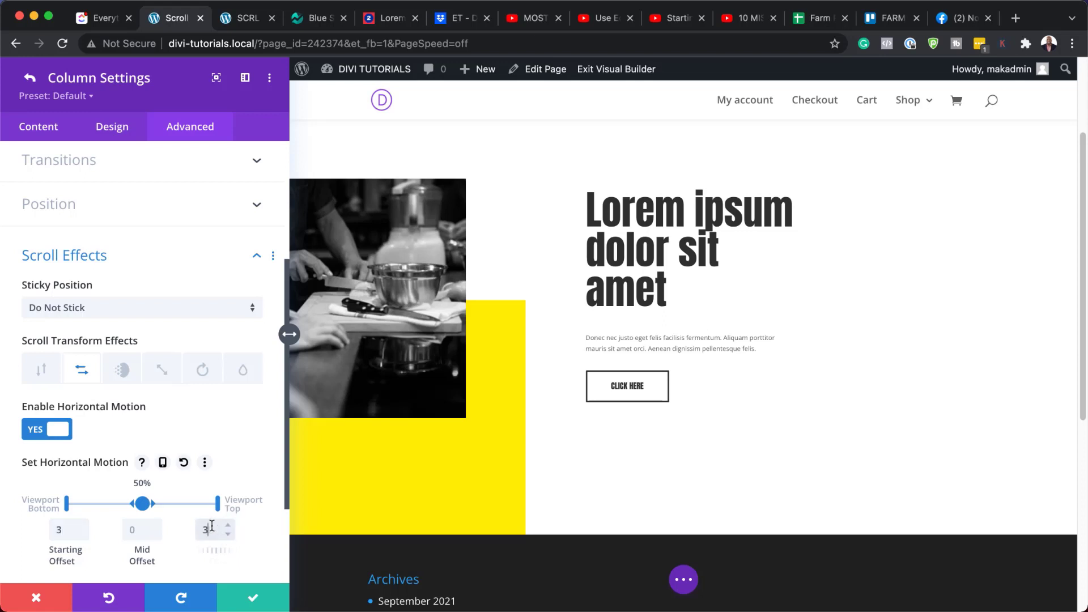
pyautogui.click(67, 504)
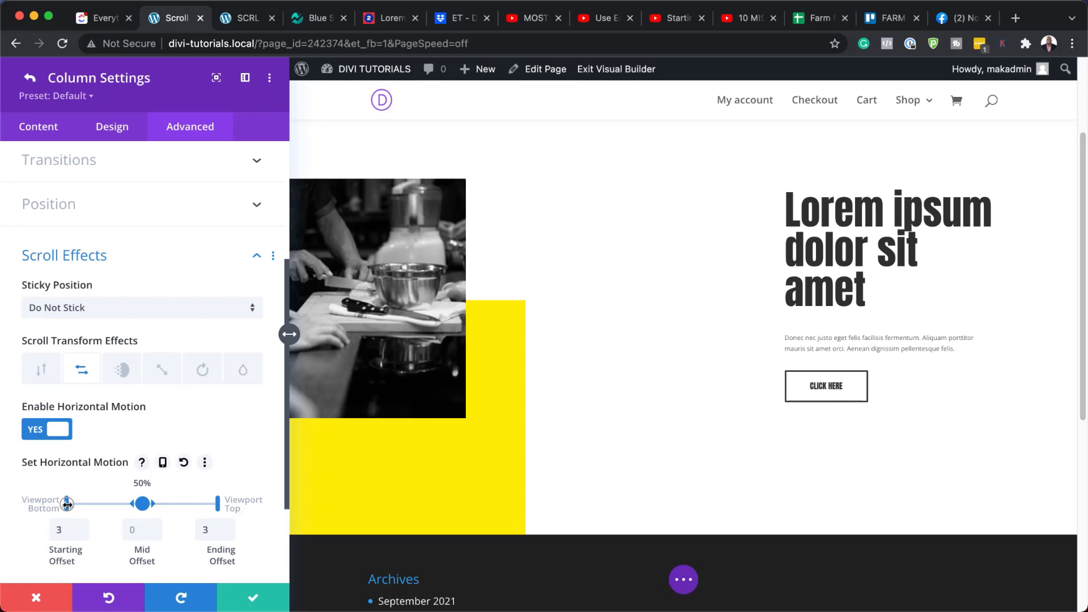
pyautogui.moveTo(132, 504); pyautogui.dragTo(156, 505)
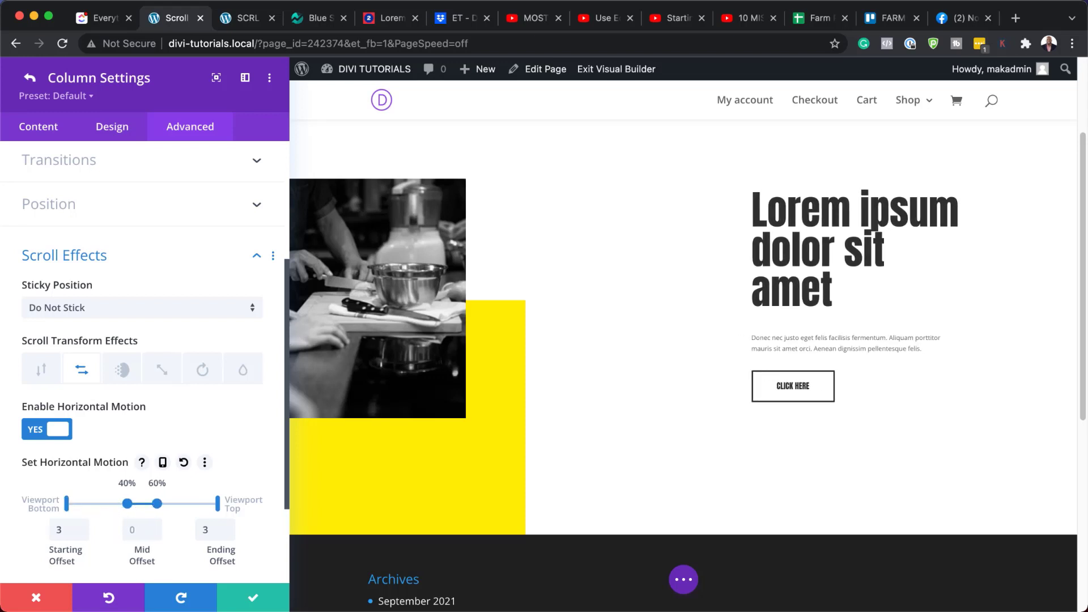
# - Enable Fading In and Out on the text column and save the column and row settings
pyautogui.click(124, 371)
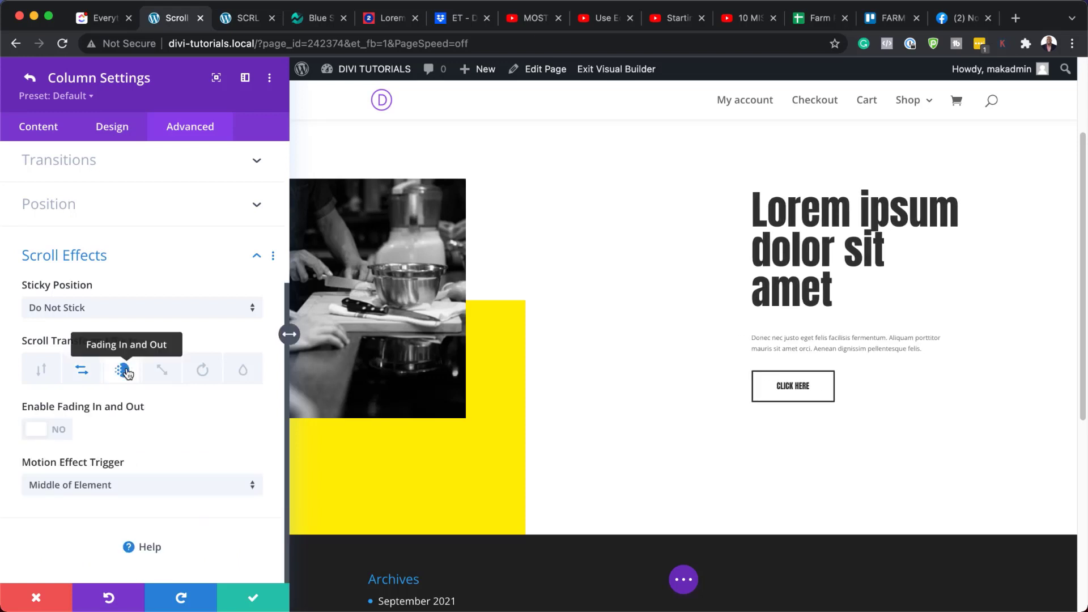
pyautogui.click(59, 433)
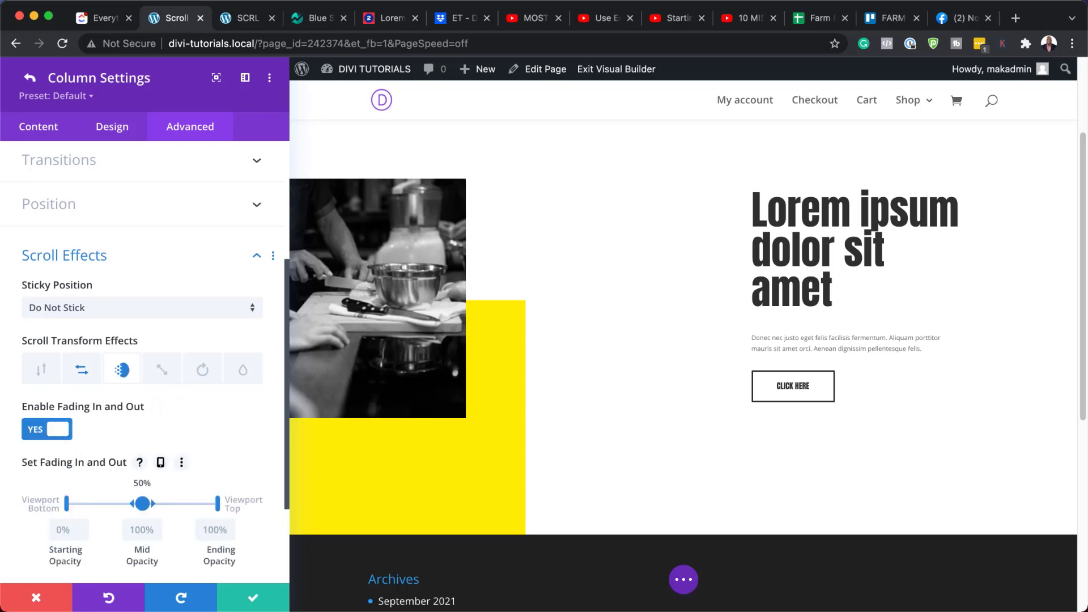
pyautogui.click(253, 603)
pyautogui.click(253, 603)
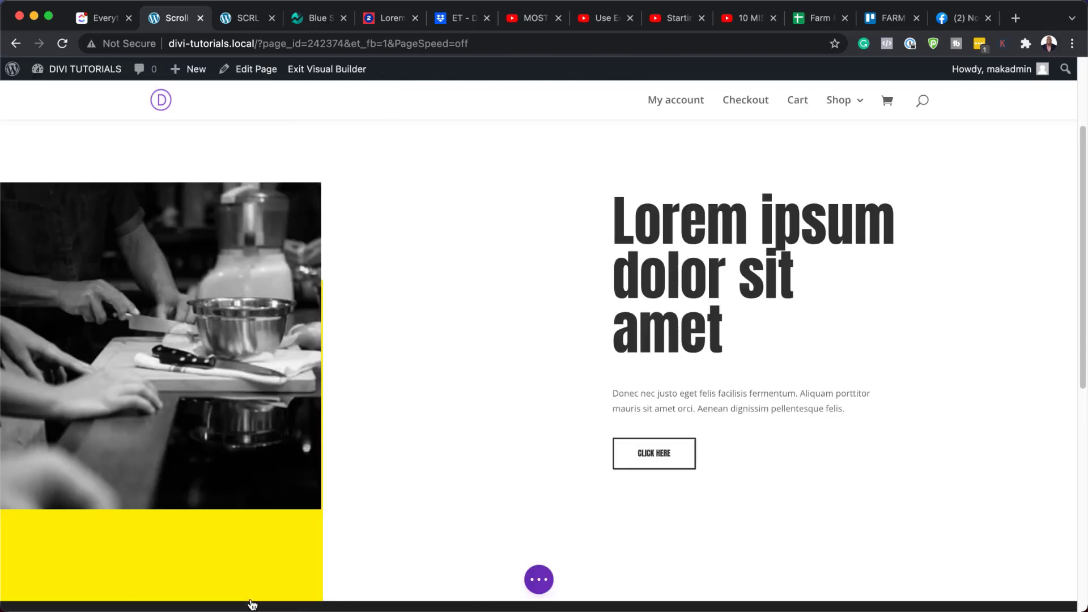
# - Exit the Visual Builder and scroll the live page up and down to test the effects
pyautogui.scroll(-3, 648, 463)
pyautogui.scroll(6, 648, 463)
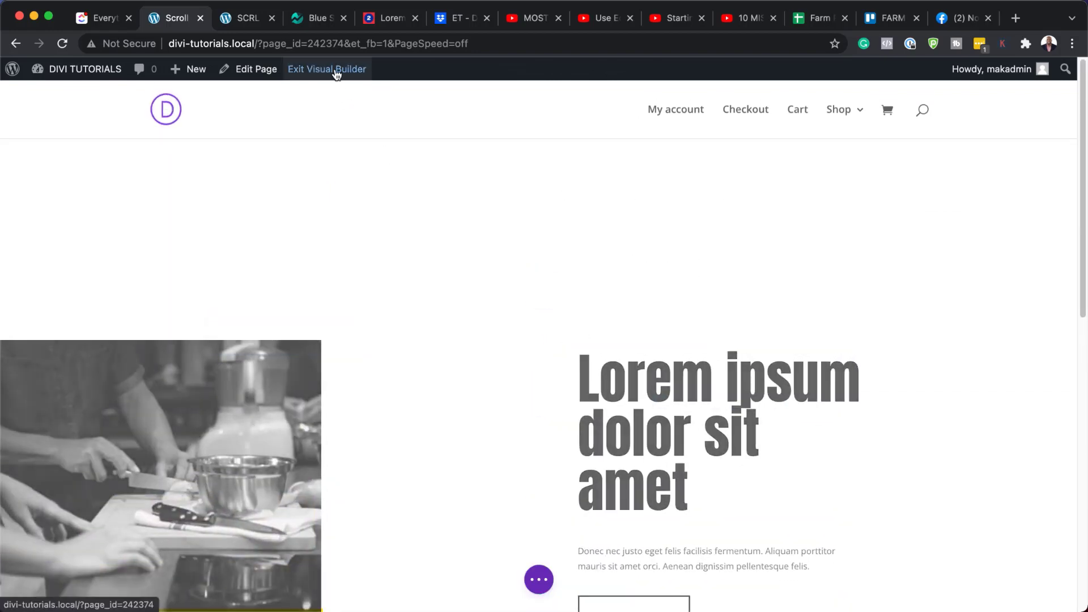
pyautogui.moveTo(546, 579)
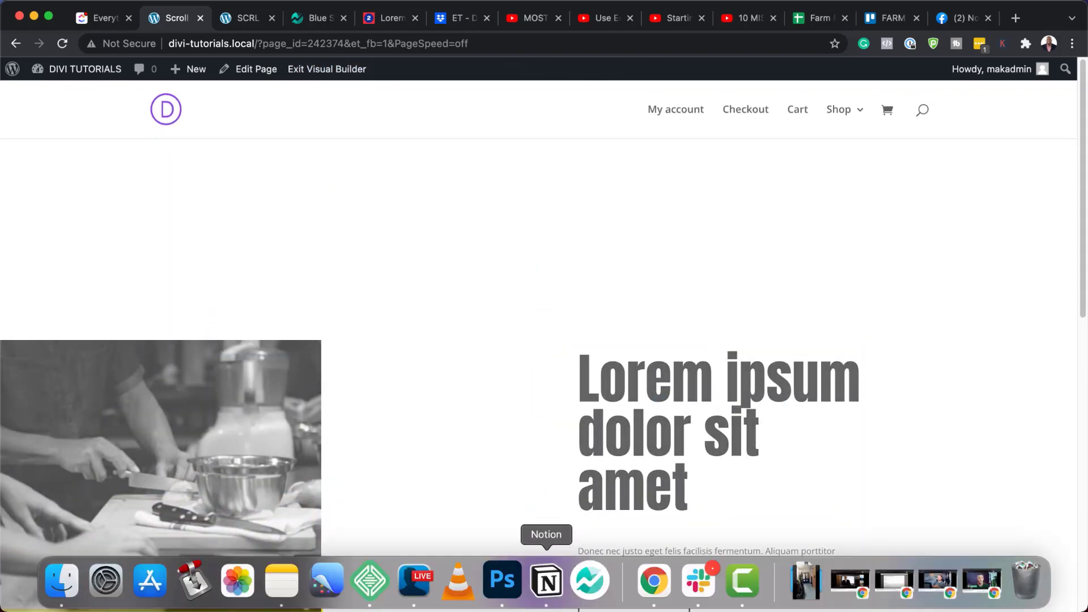
pyautogui.click(331, 71)
pyautogui.scroll(-10, 497, 288)
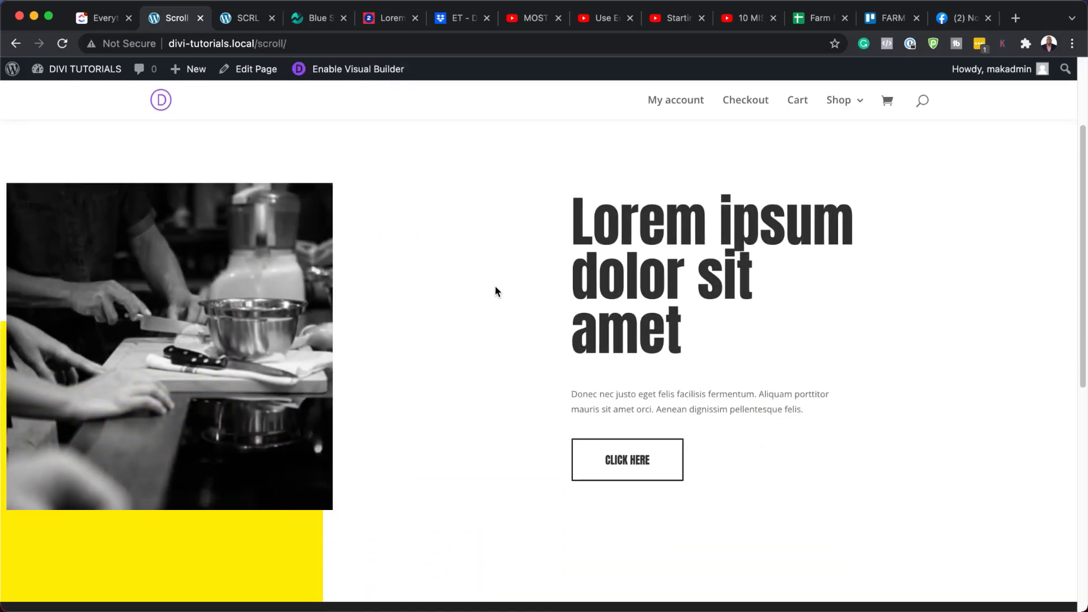
pyautogui.scroll(-3, 497, 291)
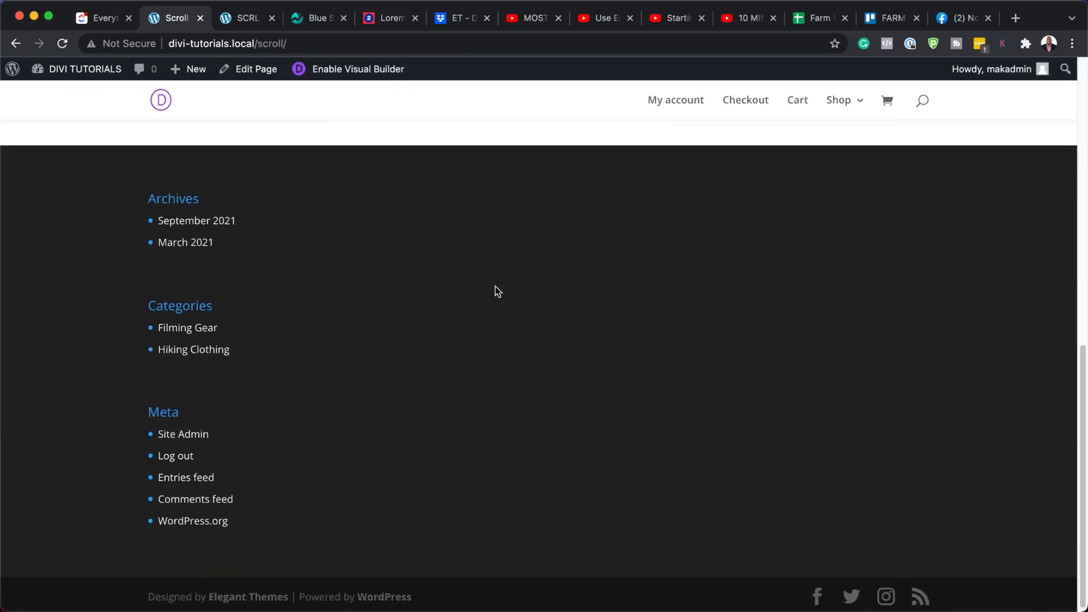
pyautogui.scroll(15, 497, 292)
pyautogui.scroll(-10, 495, 288)
pyautogui.scroll(8, 496, 288)
pyautogui.scroll(2, 495, 292)
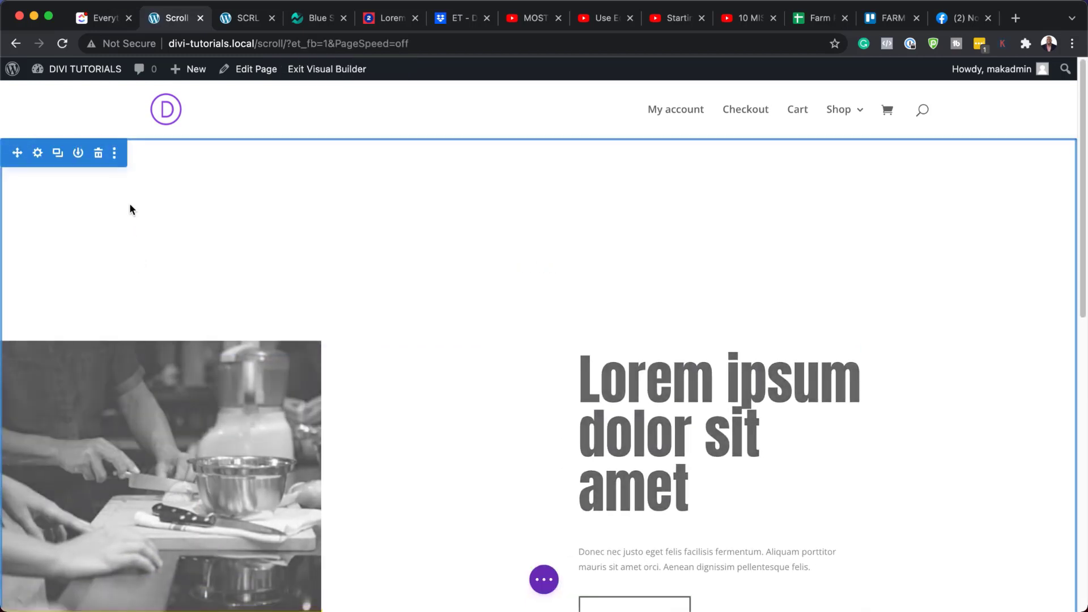
# - Re-enter and exit the builder, then switch to the SCRL page
pyautogui.click(59, 153)
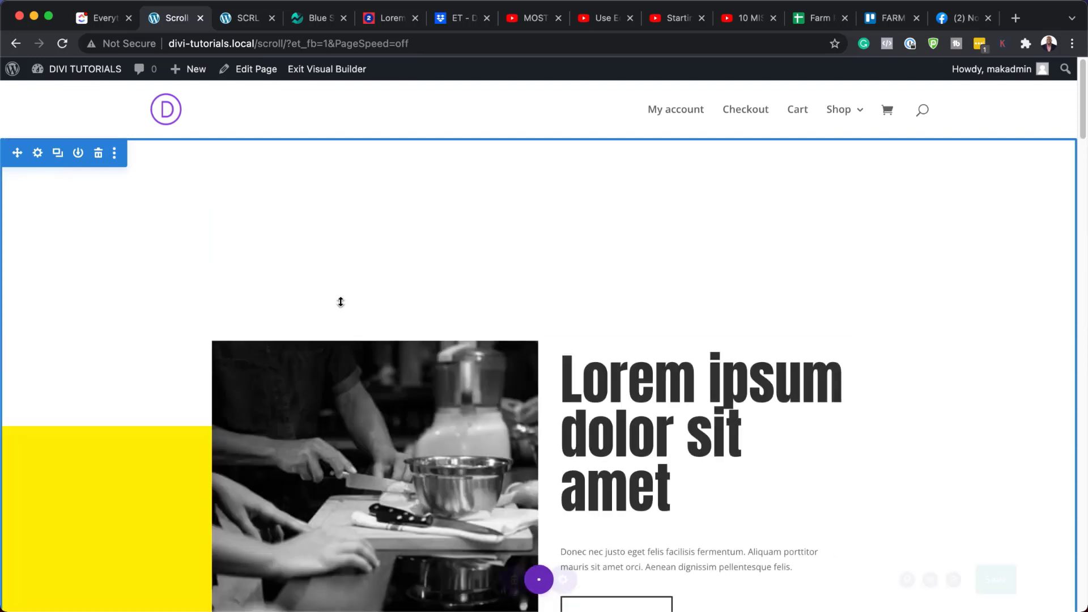
pyautogui.click(334, 72)
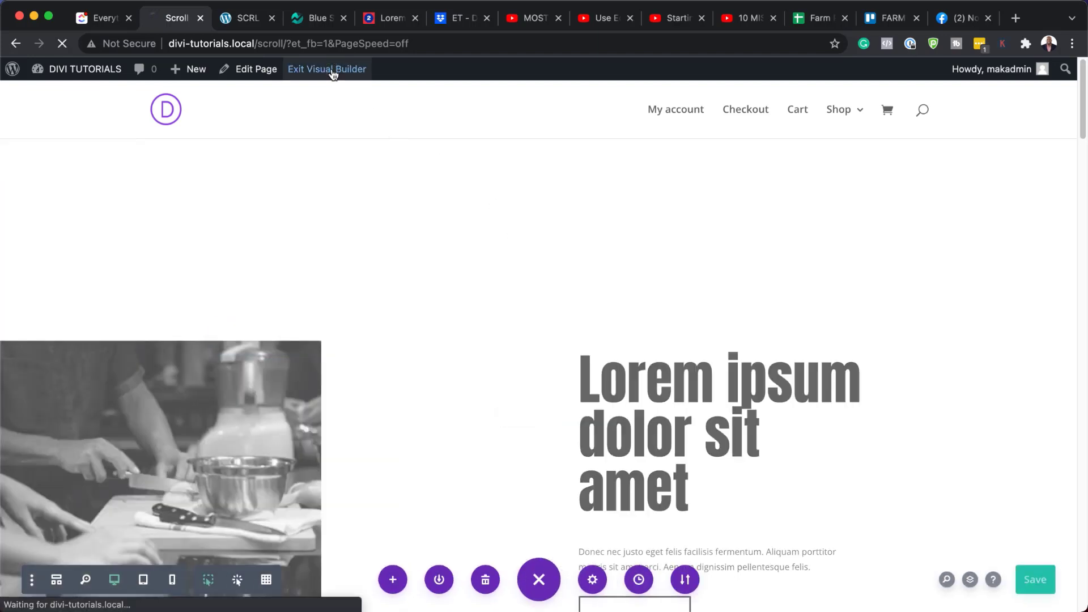
pyautogui.hotkey('ctrl', 'Tab')
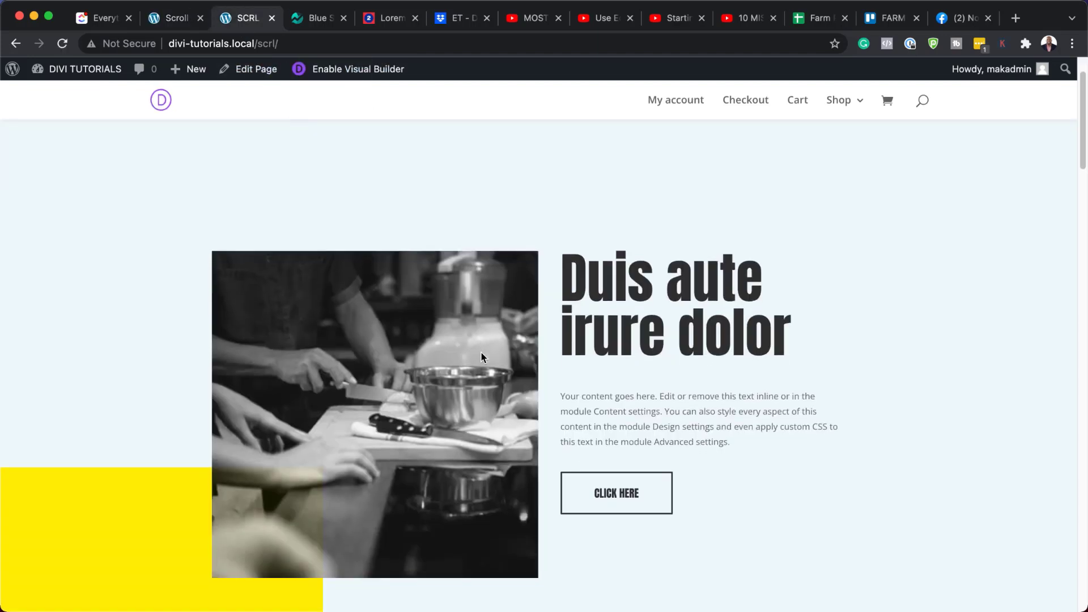
pyautogui.scroll(-3, 481, 352)
pyautogui.scroll(-10, 481, 353)
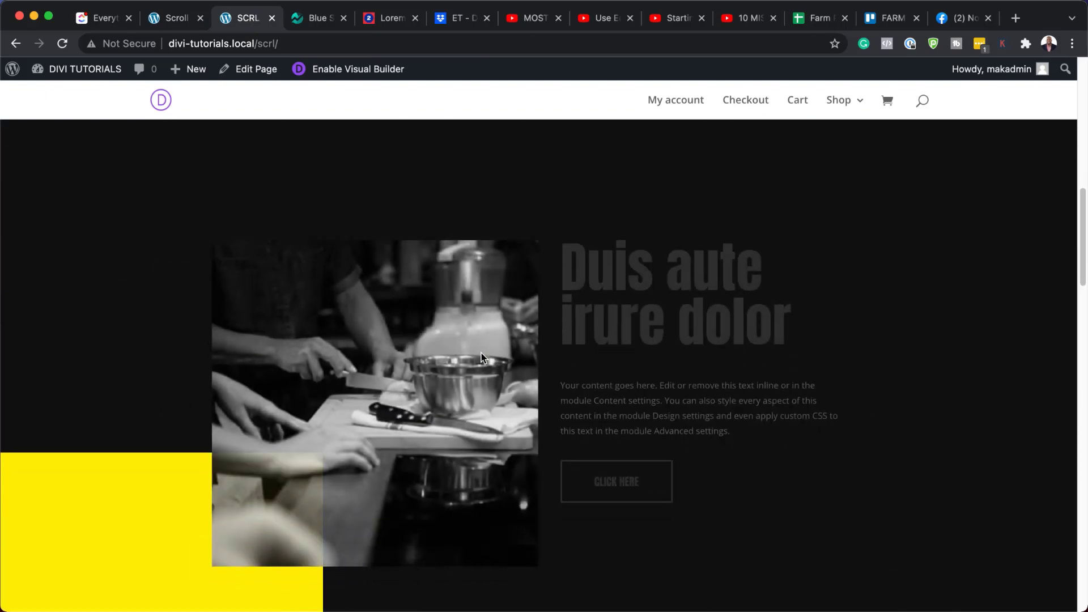
pyautogui.scroll(-10, 481, 355)
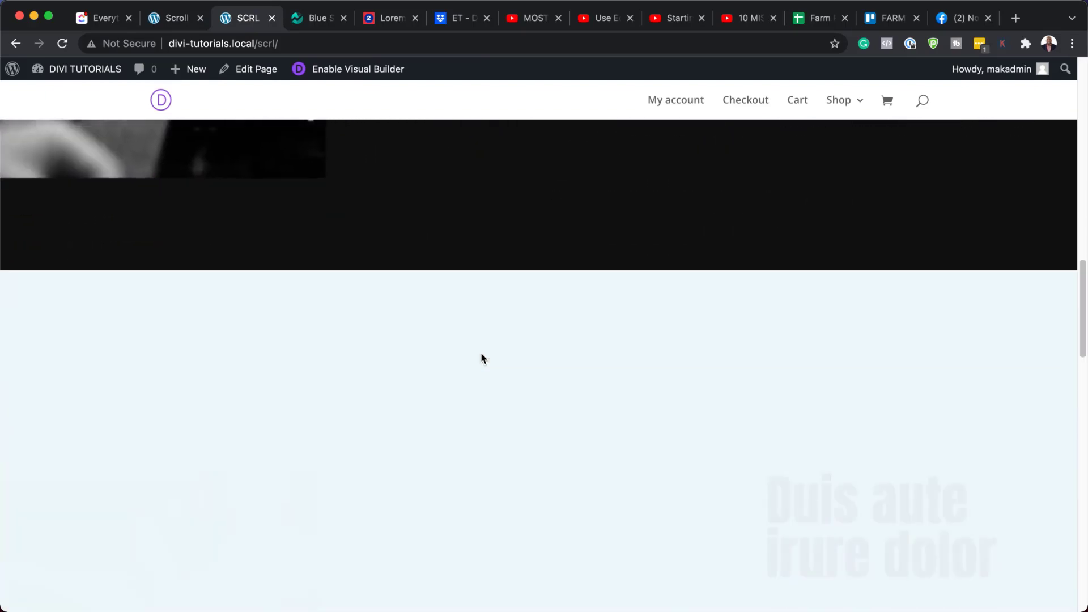
pyautogui.scroll(-10, 480, 352)
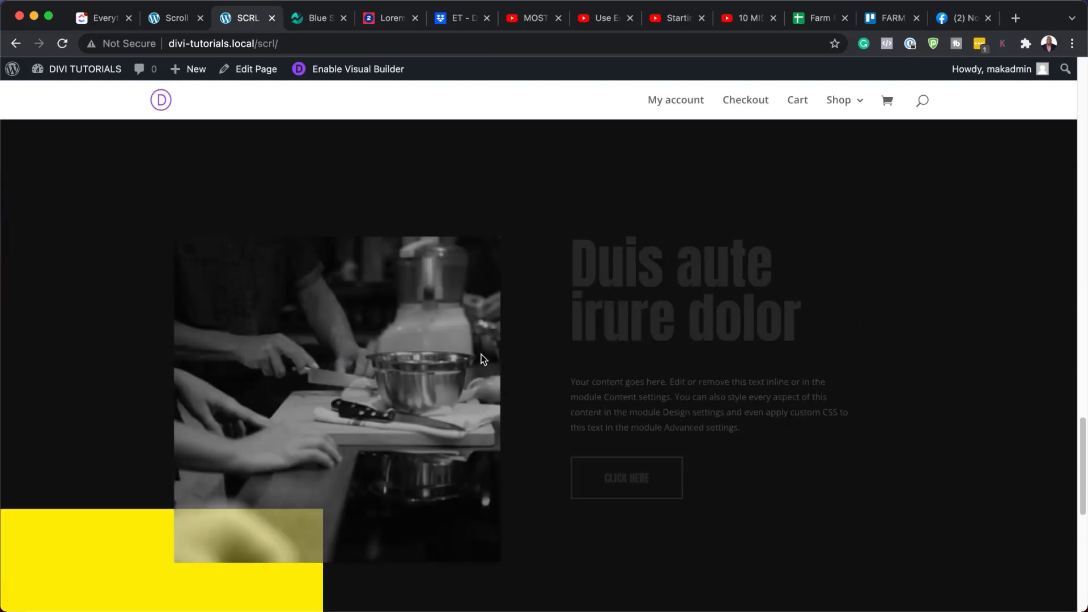
pyautogui.scroll(-5, 481, 355)
pyautogui.scroll(20, 481, 355)
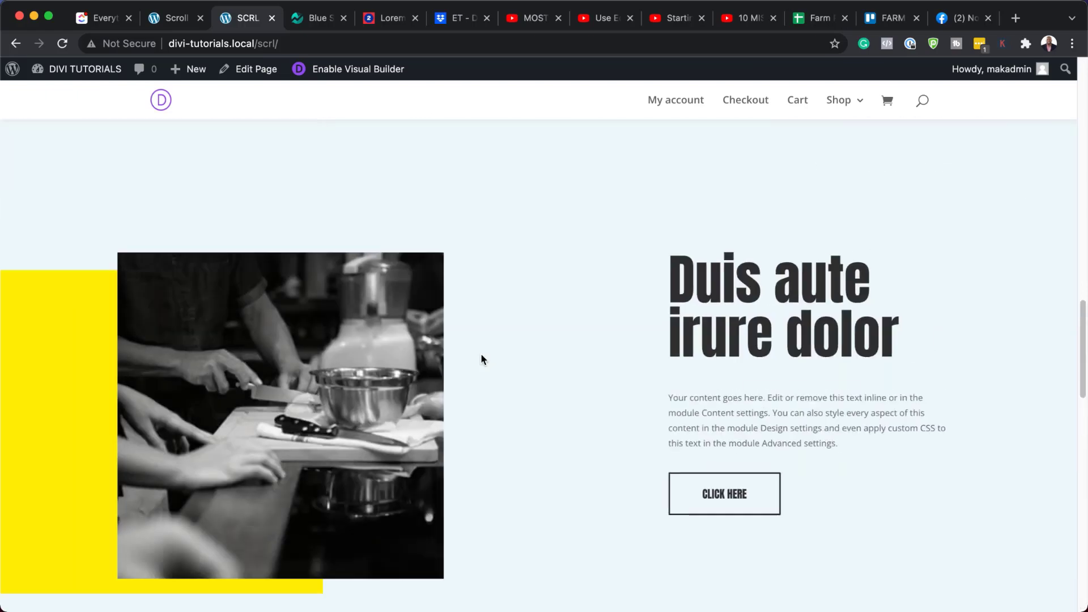
pyautogui.scroll(6, 481, 352)
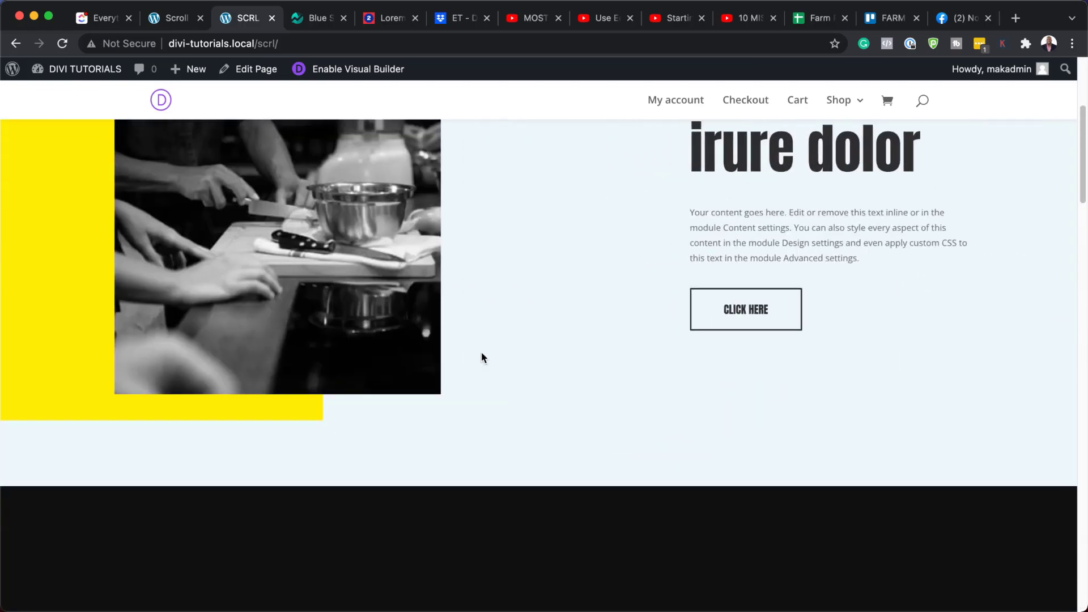
pyautogui.scroll(-5, 545, 414)
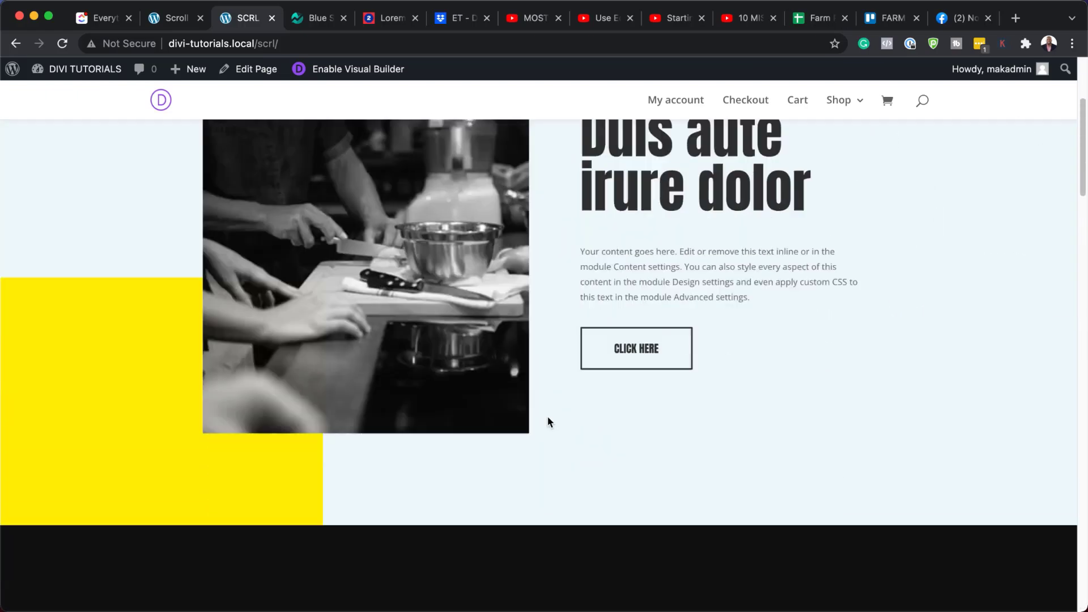
pyautogui.scroll(-6, 504, 448)
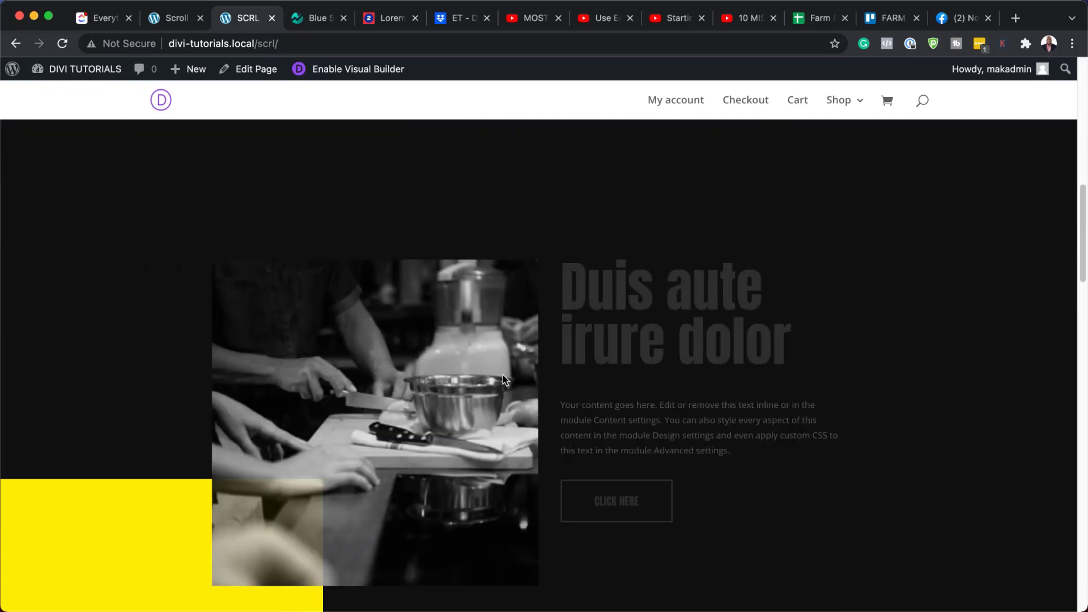
pyautogui.scroll(3, 502, 375)
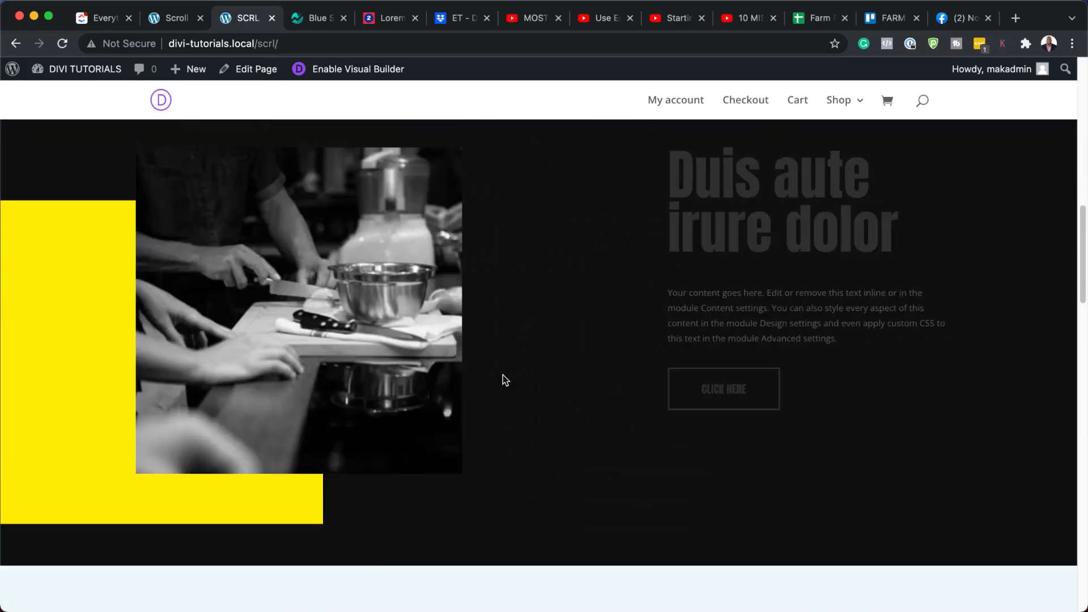